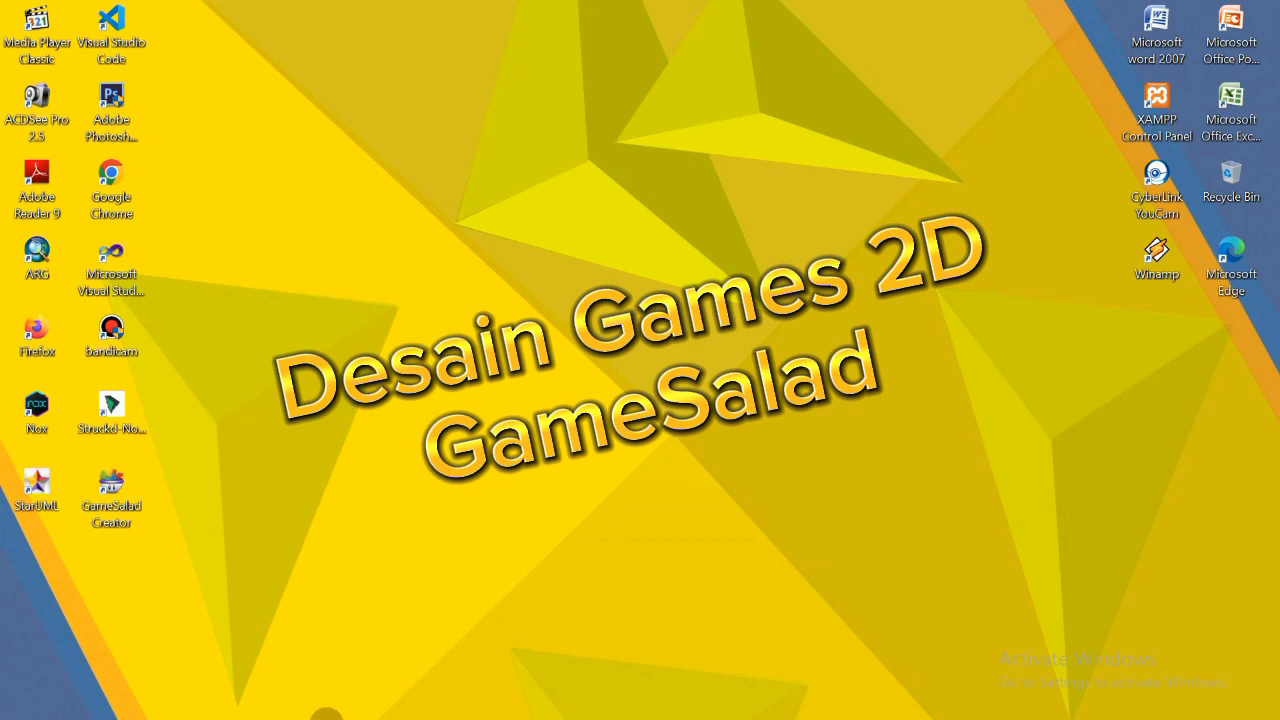
# - Open GameSalad and look through the library's Scenes, Layers, Actors, Media and Behaviors sections
pyautogui.click(228, 706)
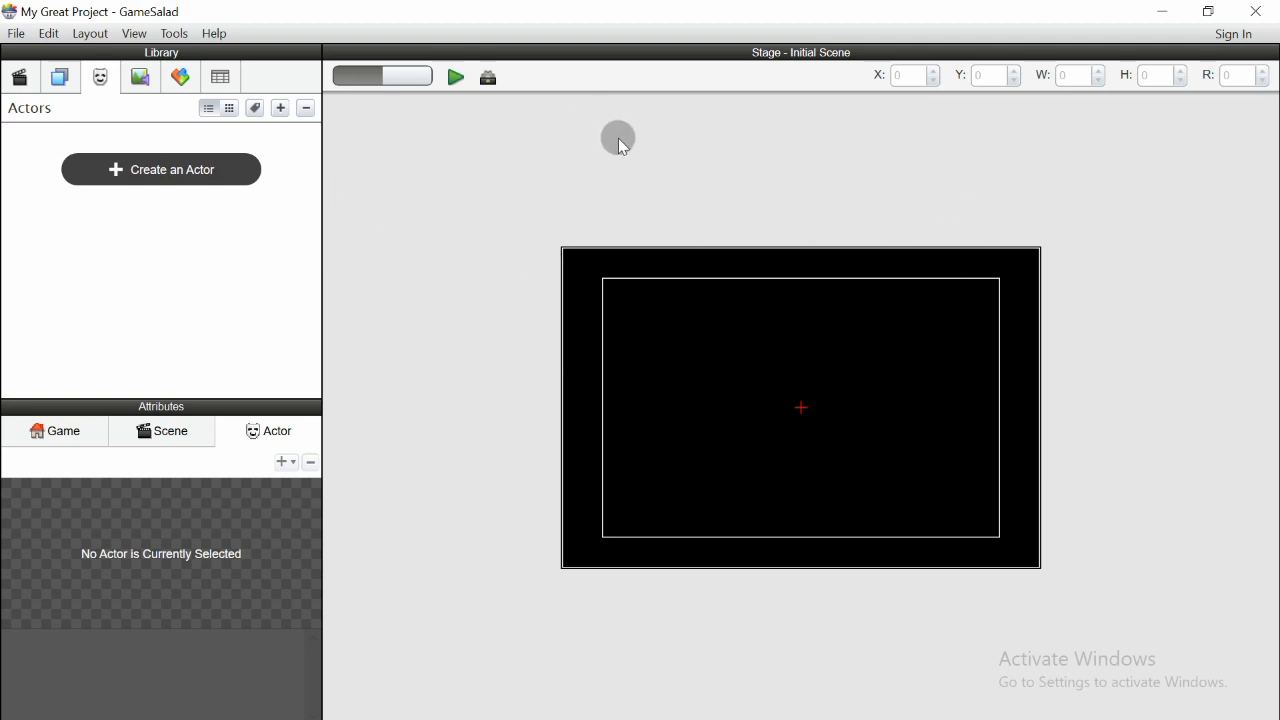
pyautogui.click(20, 78)
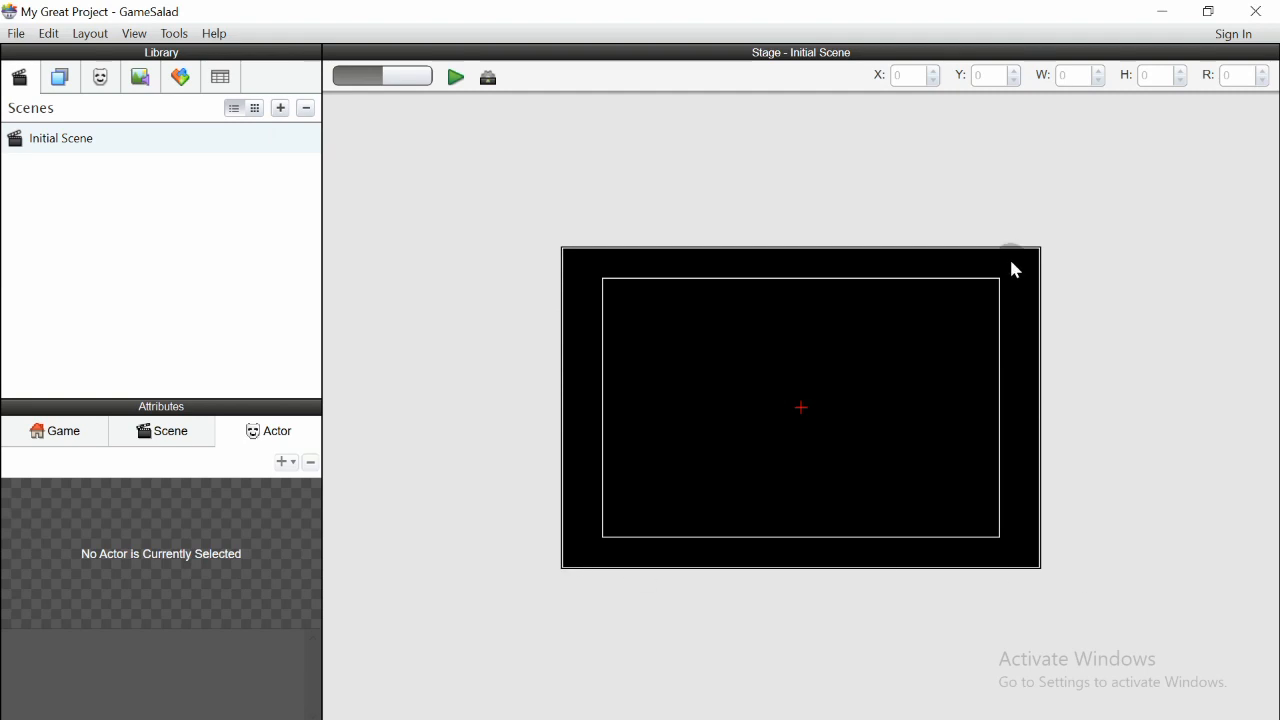
pyautogui.click(61, 84)
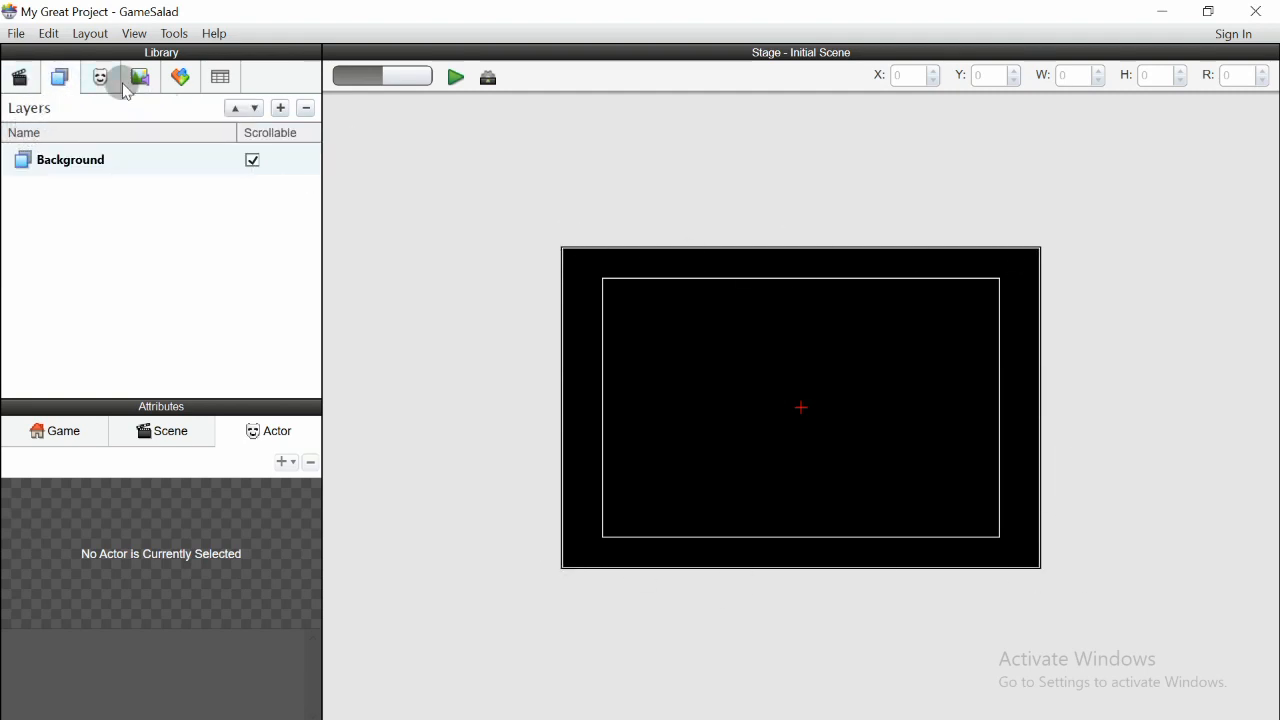
pyautogui.click(104, 78)
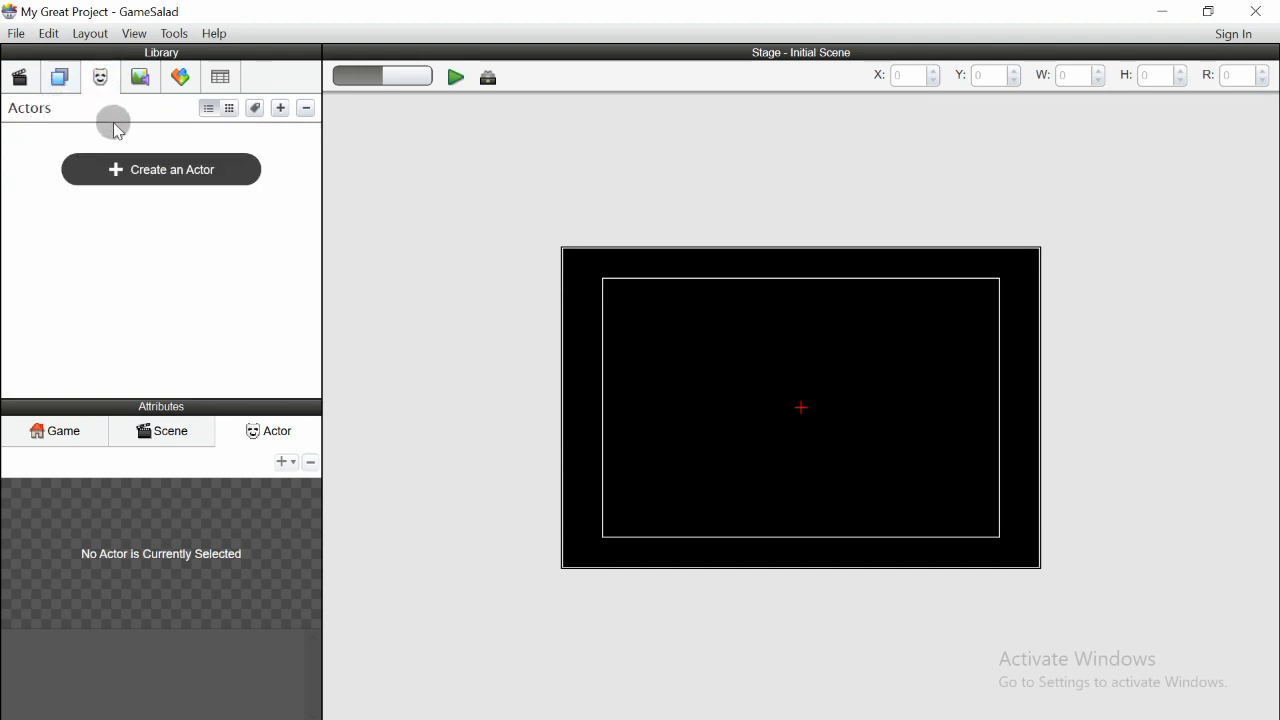
pyautogui.click(140, 77)
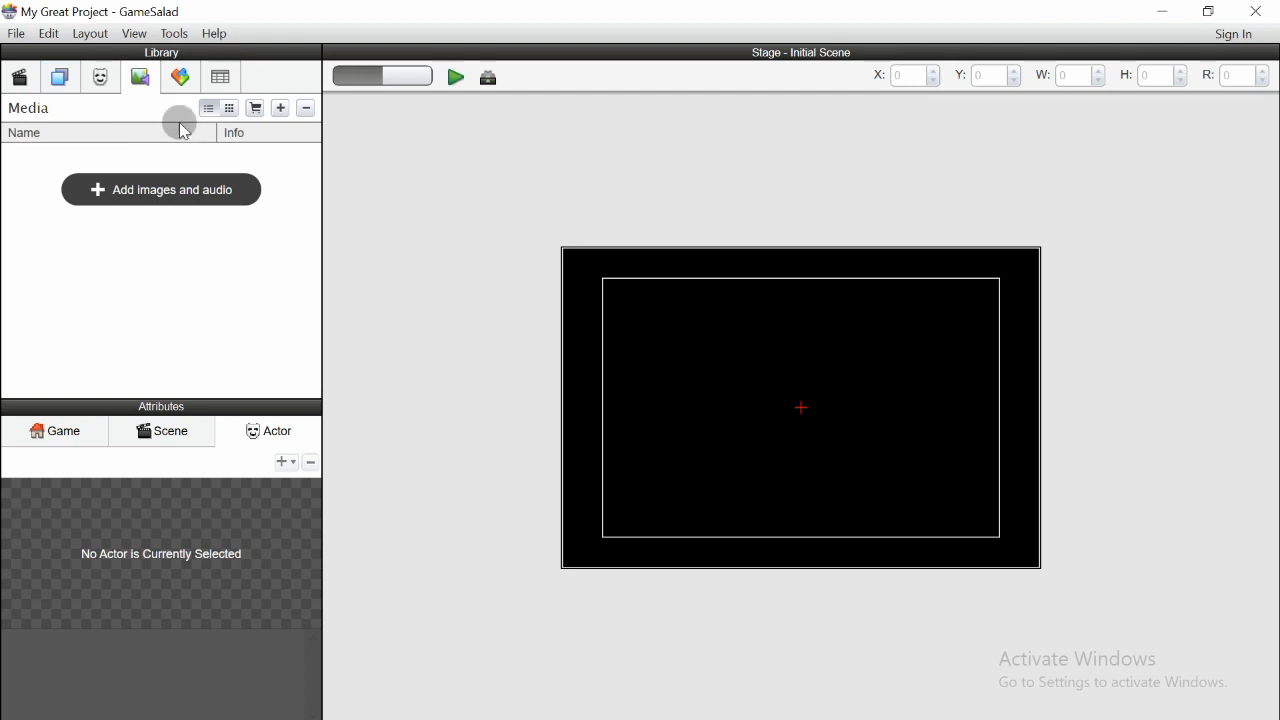
pyautogui.click(178, 80)
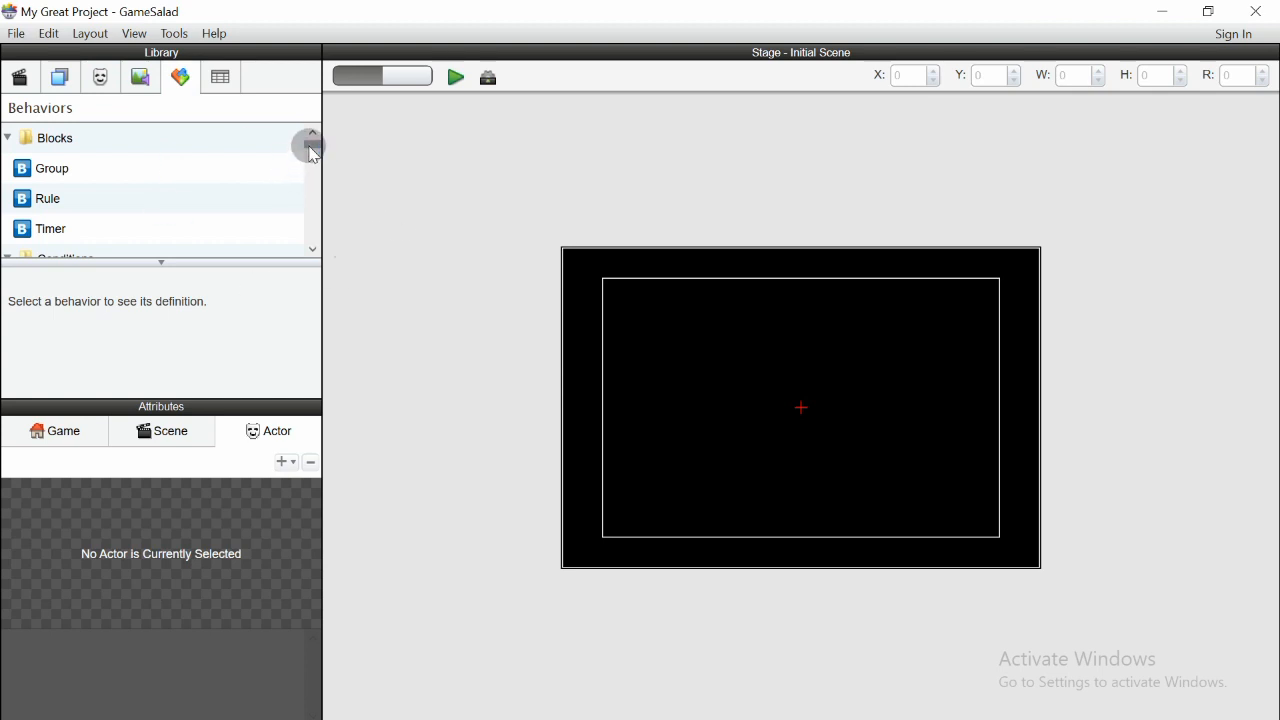
pyautogui.scroll(-2, 94, 191)
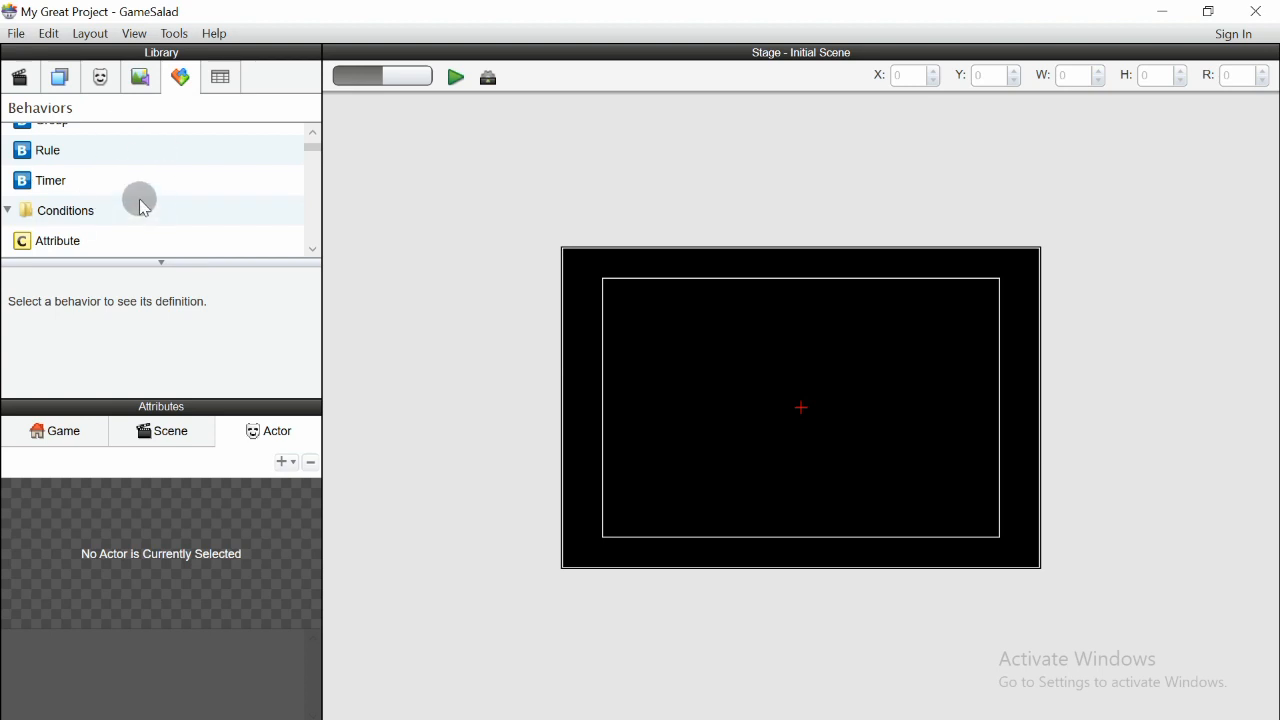
pyautogui.scroll(-15, 186, 203)
pyautogui.scroll(8, 186, 203)
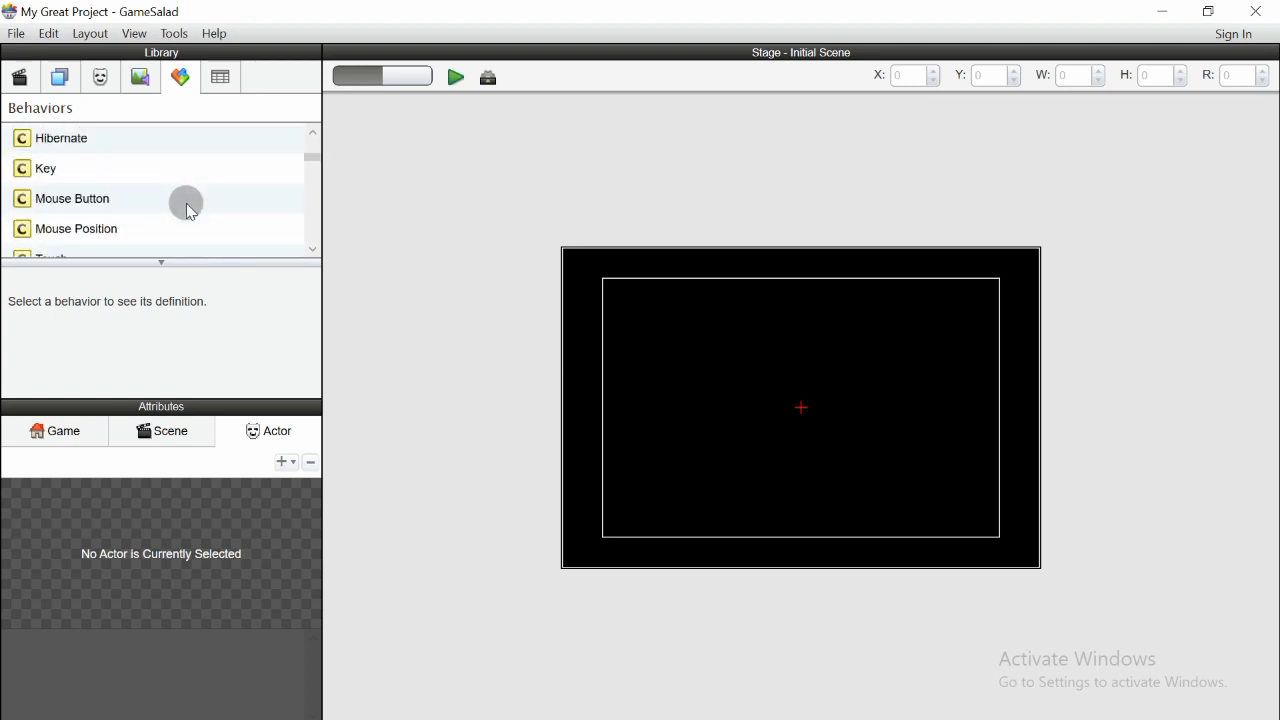
pyautogui.scroll(5, 186, 203)
# - Look through the library's Tables, Actors and Media sections
pyautogui.click(220, 78)
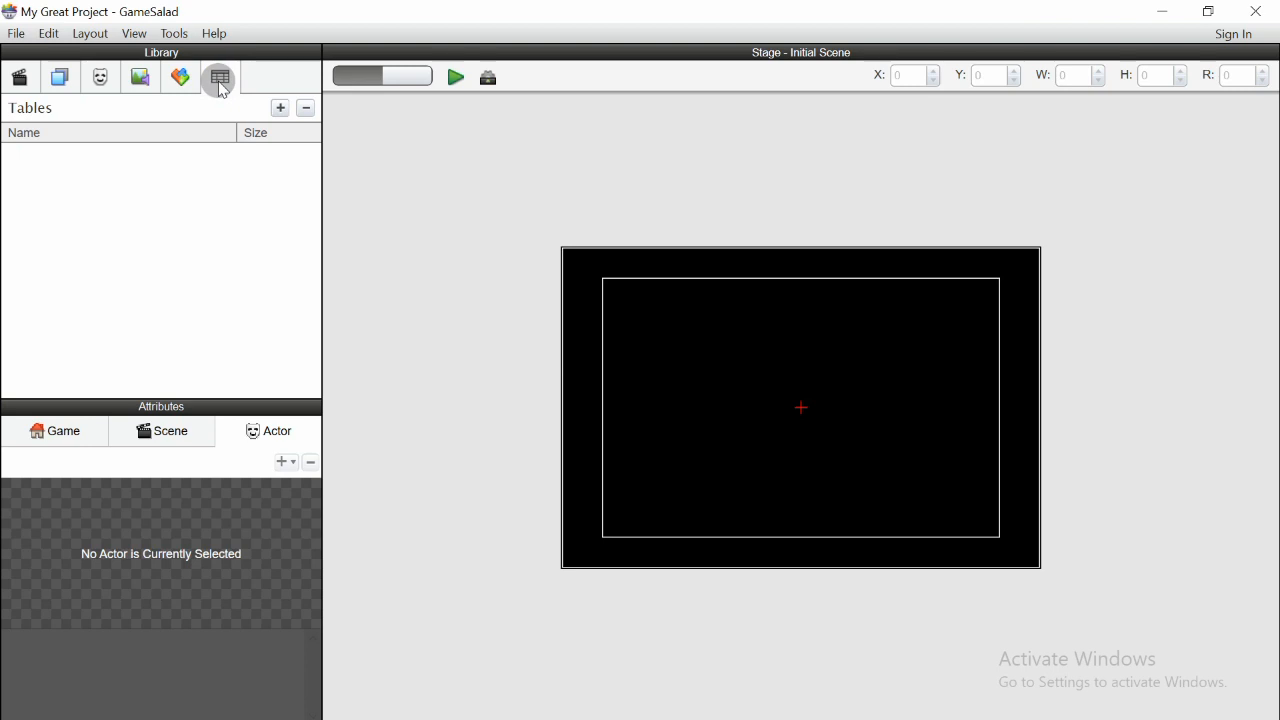
pyautogui.click(104, 82)
pyautogui.click(133, 86)
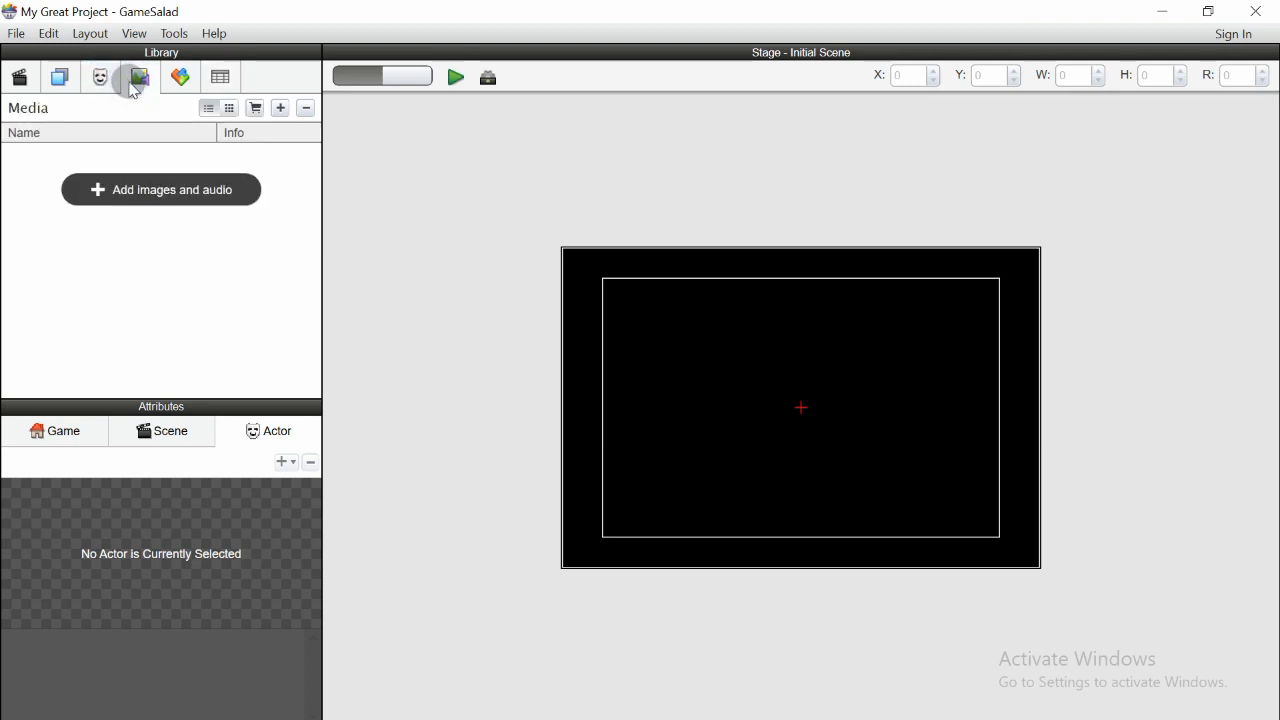
pyautogui.click(100, 86)
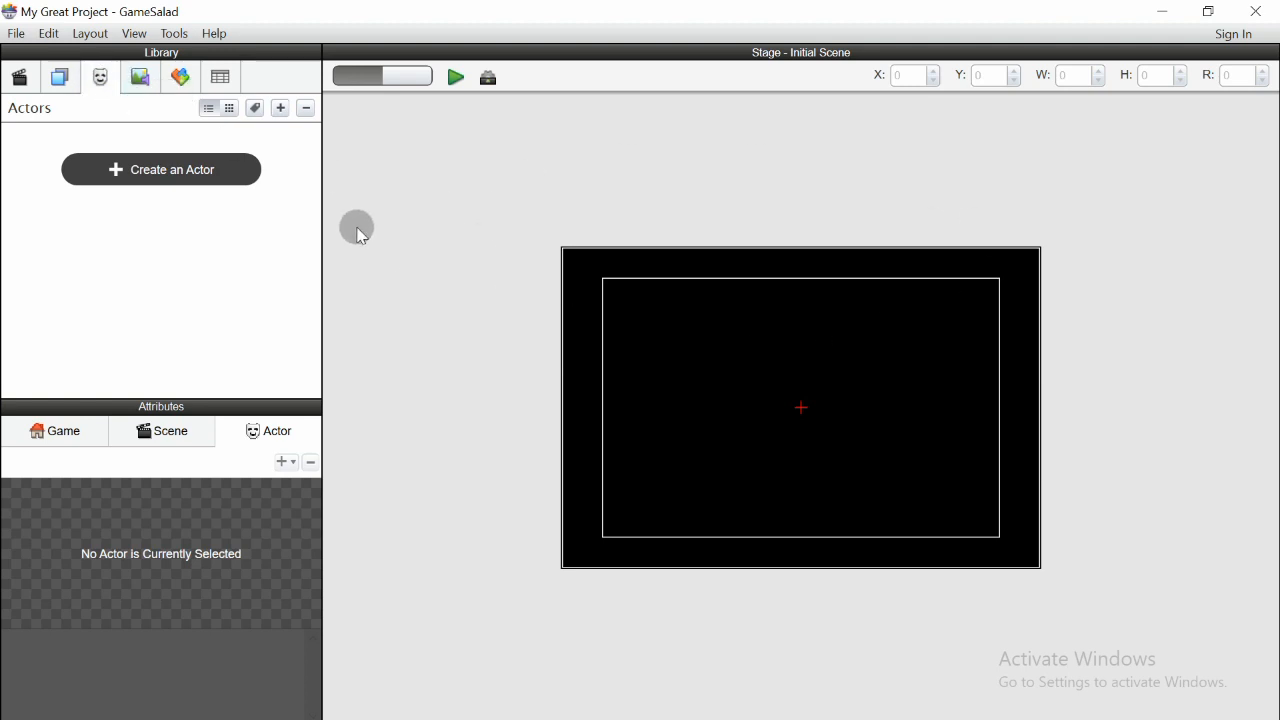
pyautogui.click(133, 80)
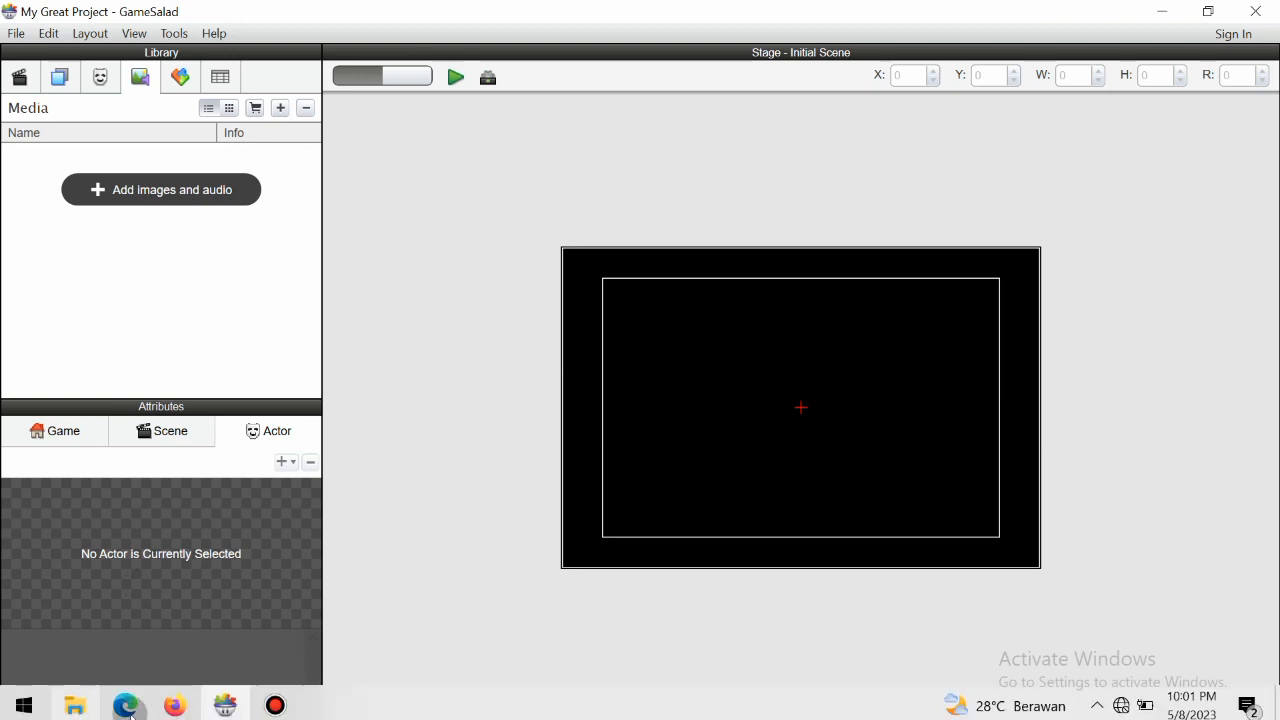
# - Review the image assets in the aset game folder in File Explorer and return to GameSalad
pyautogui.click(86, 706)
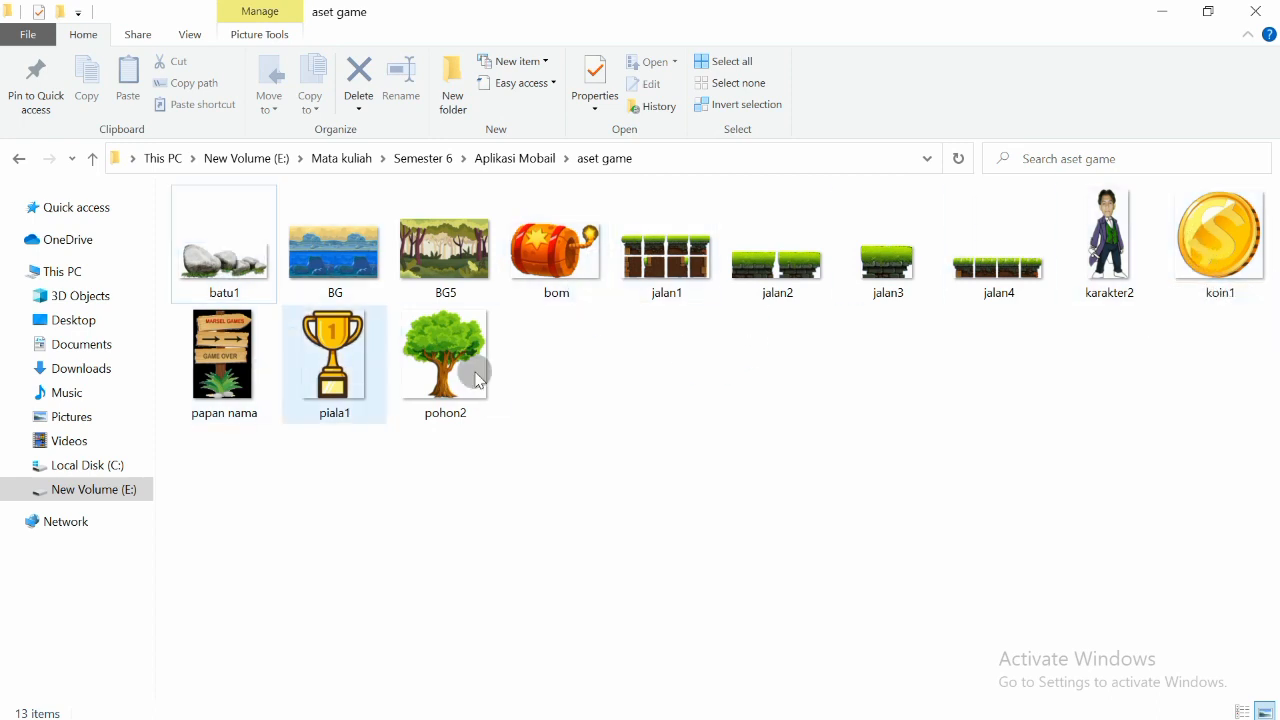
pyautogui.click(758, 403)
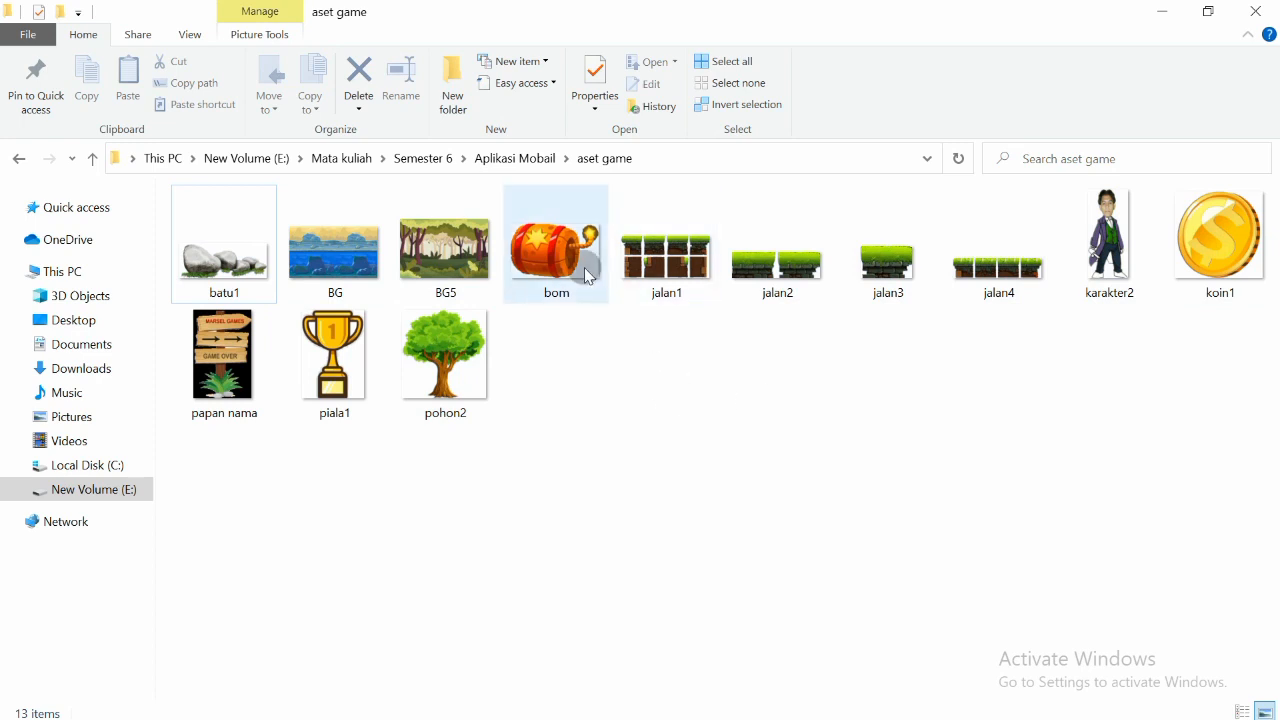
pyautogui.moveTo(589, 277)
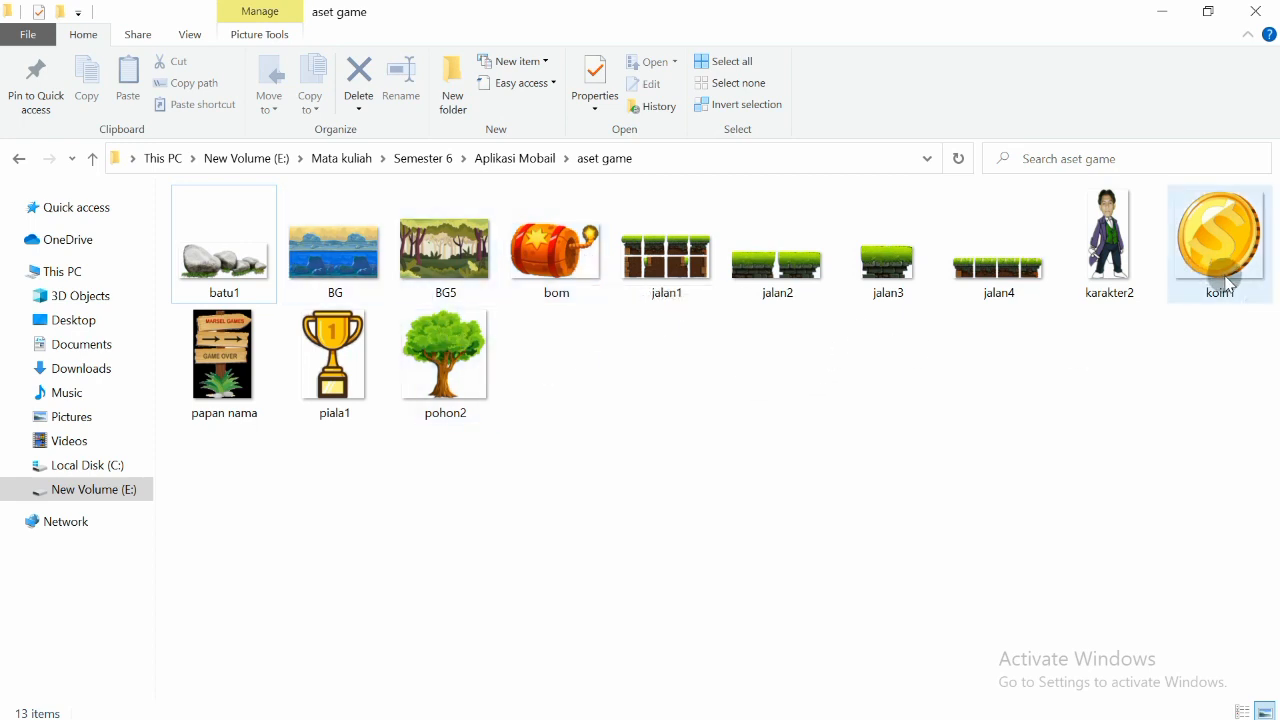
pyautogui.moveTo(459, 262)
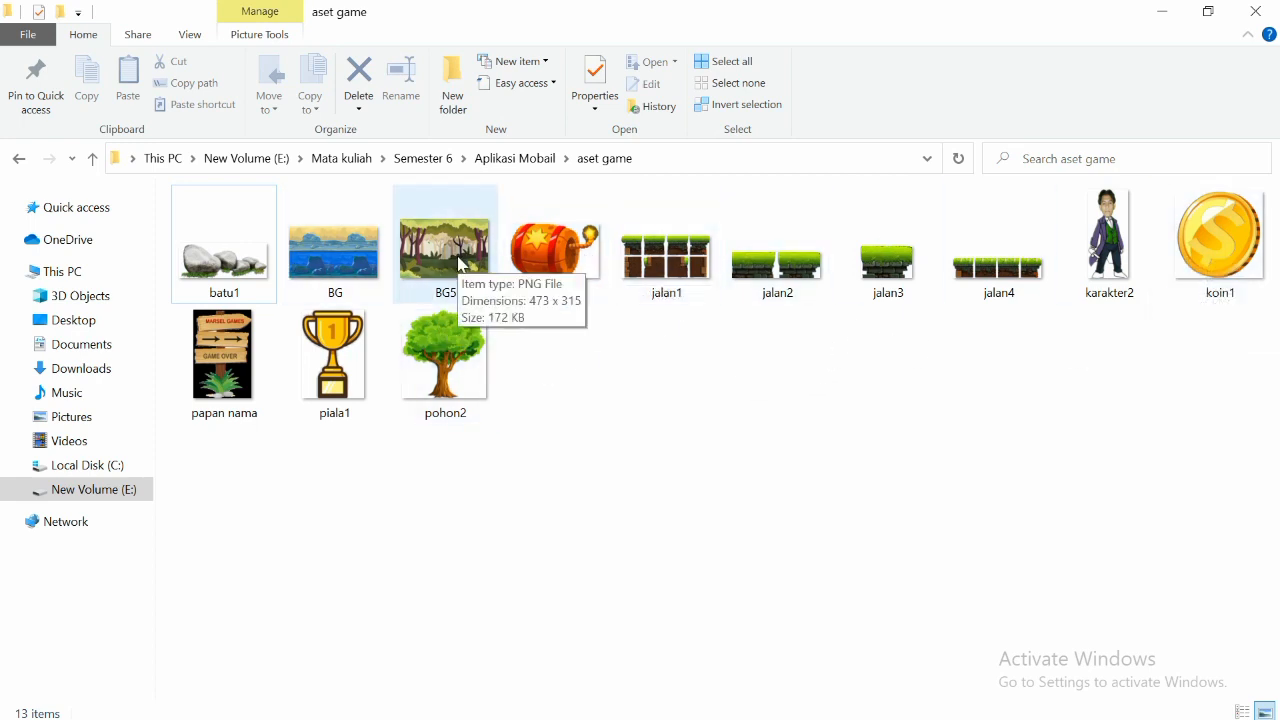
pyautogui.moveTo(298, 717)
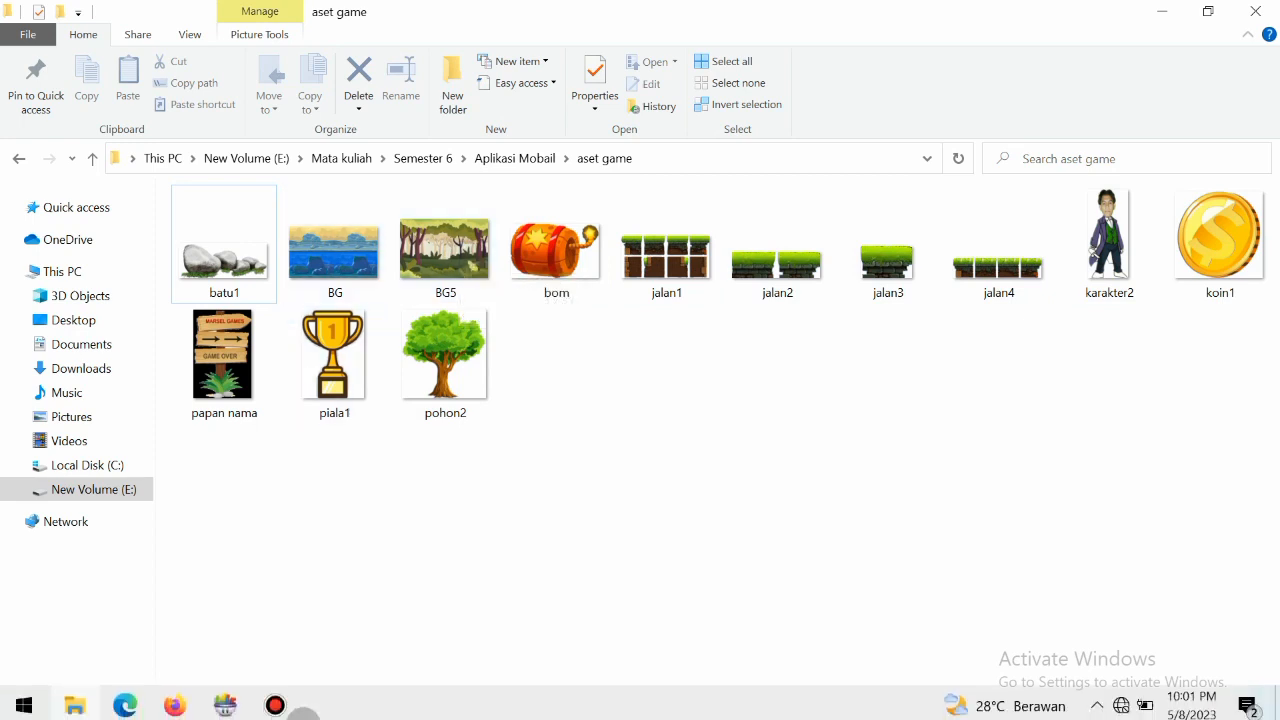
pyautogui.click(222, 705)
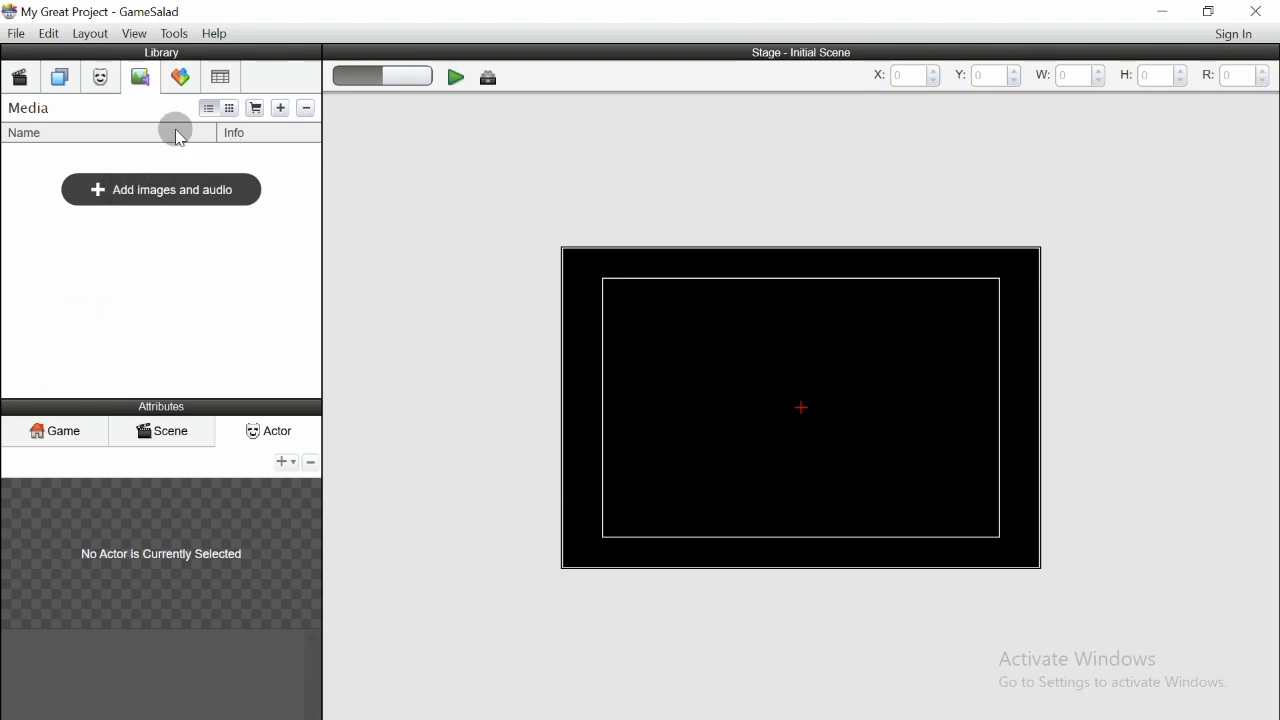
# - Import the batu1 image from E:\Mata kuliah\Semester 6\Aplikasi Mobail\aset game into the media library
pyautogui.click(167, 190)
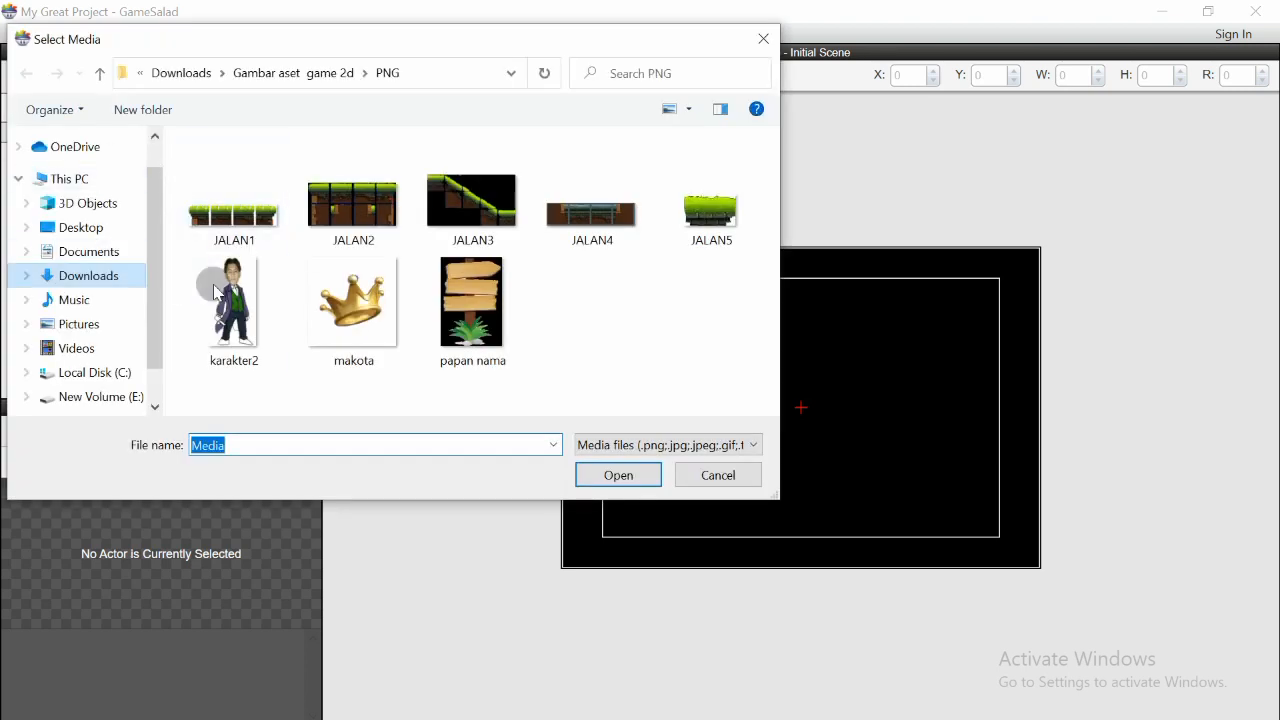
pyautogui.click(115, 398)
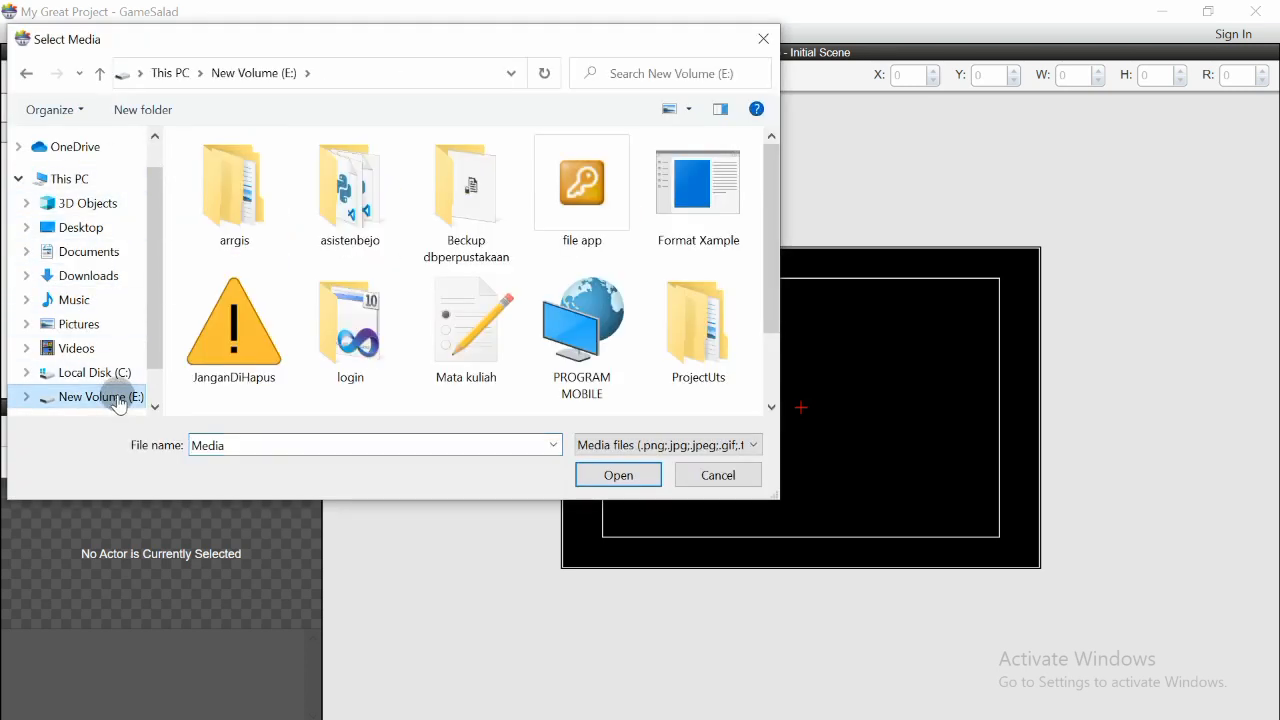
pyautogui.doubleClick(472, 356)
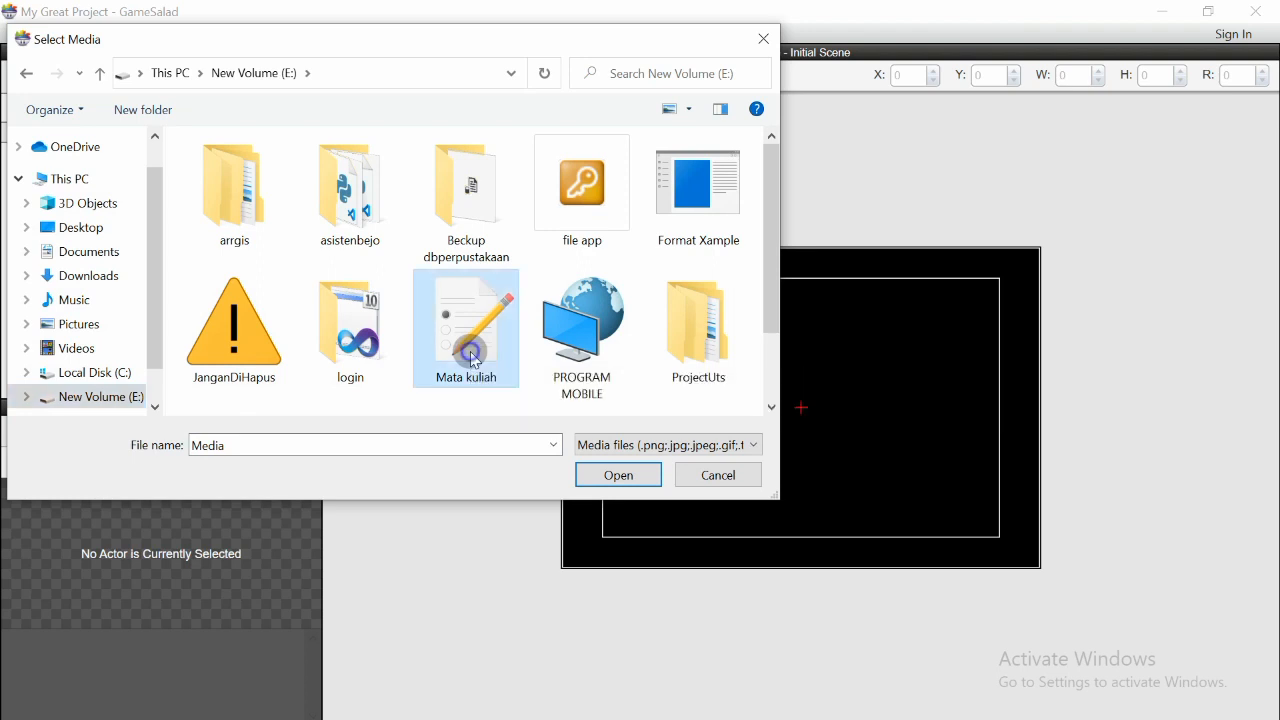
pyautogui.doubleClick(239, 258)
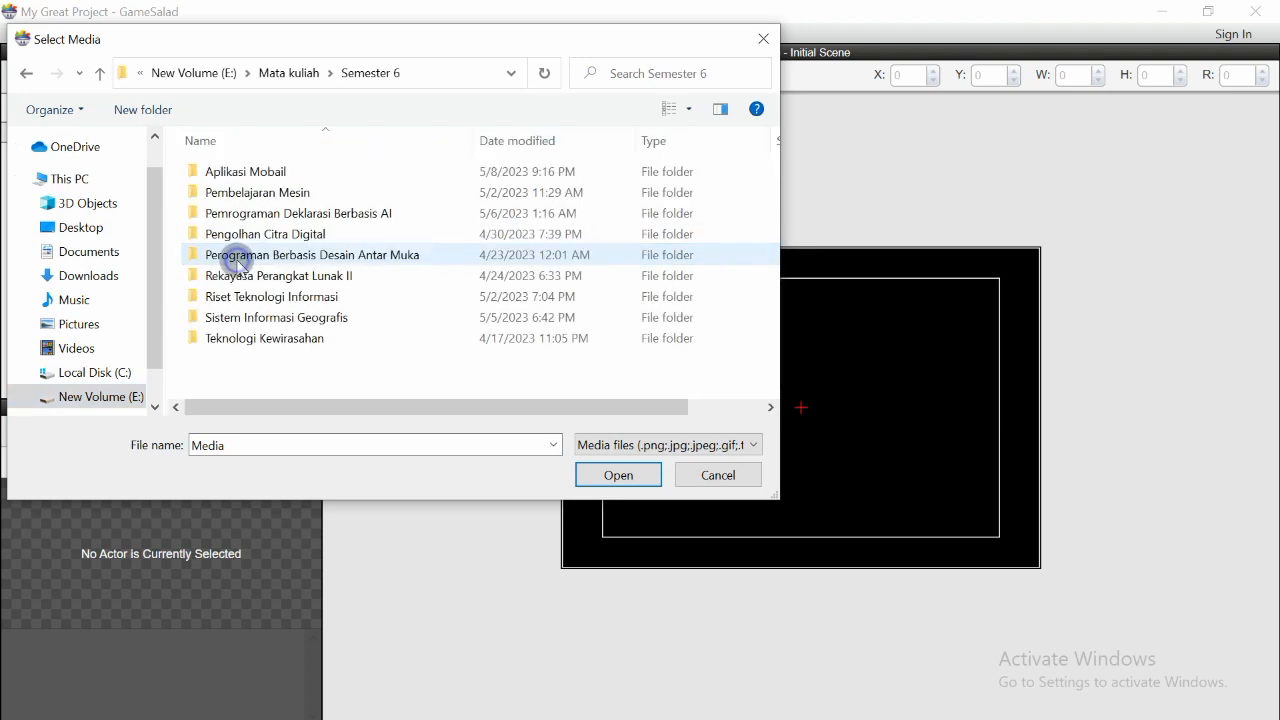
pyautogui.doubleClick(232, 172)
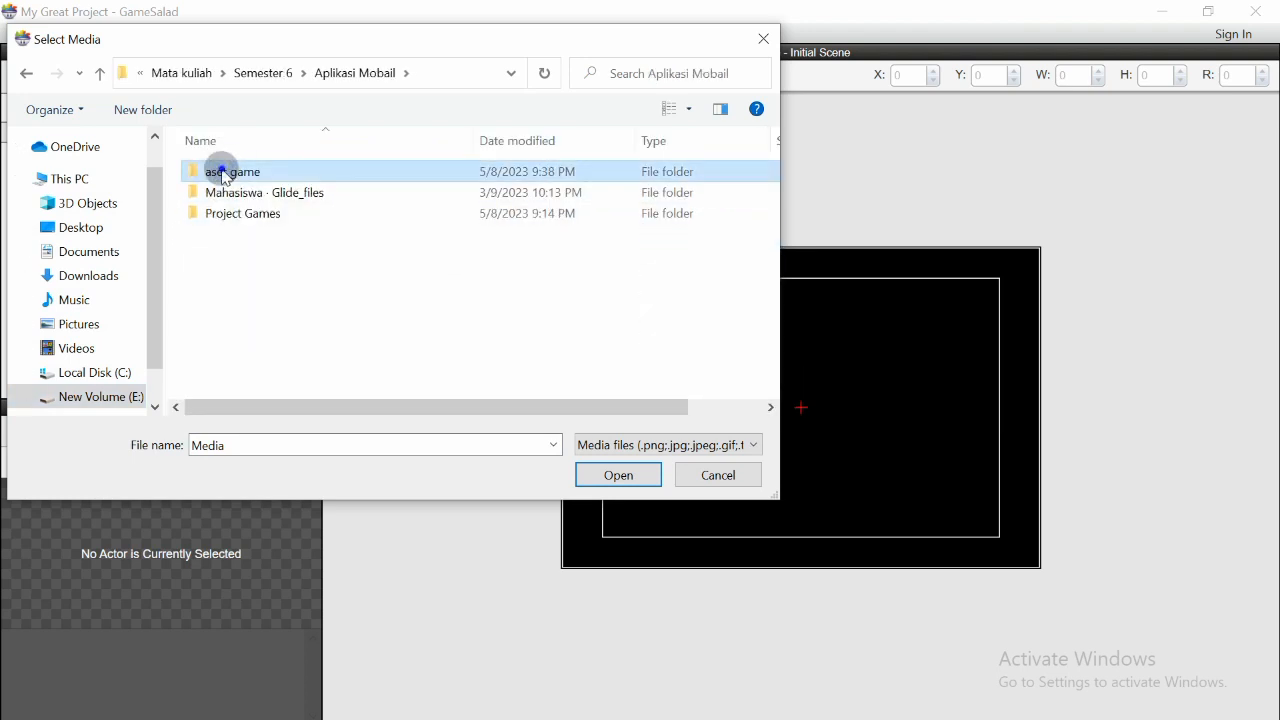
pyautogui.doubleClick(232, 172)
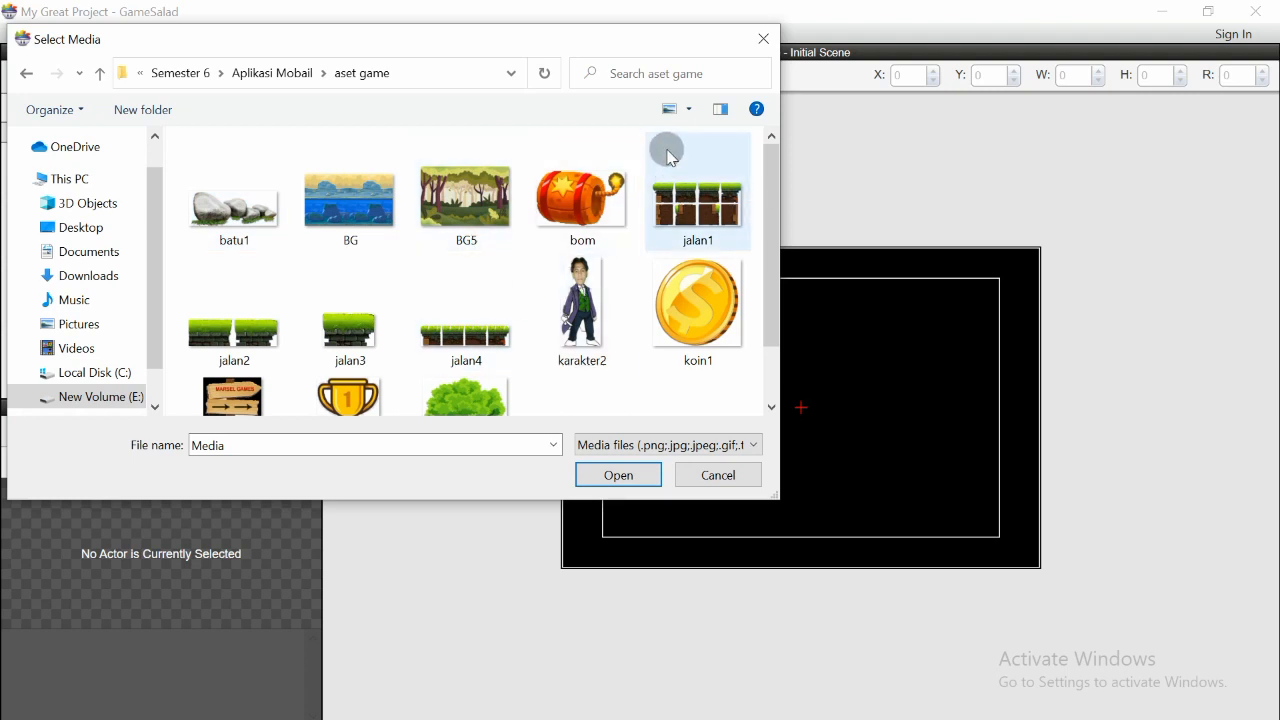
pyautogui.moveTo(779, 190); pyautogui.dragTo(771, 157)
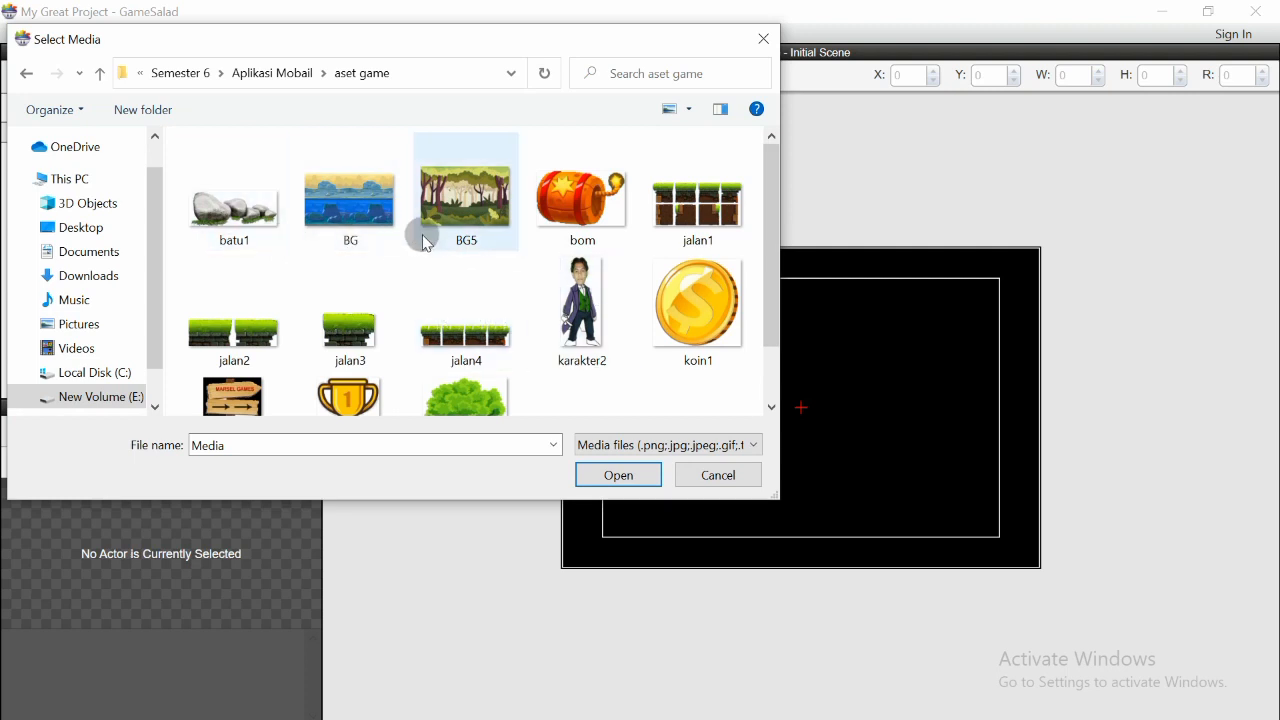
pyautogui.moveTo(765, 197); pyautogui.dragTo(766, 142)
pyautogui.click(238, 203)
pyautogui.click(604, 474)
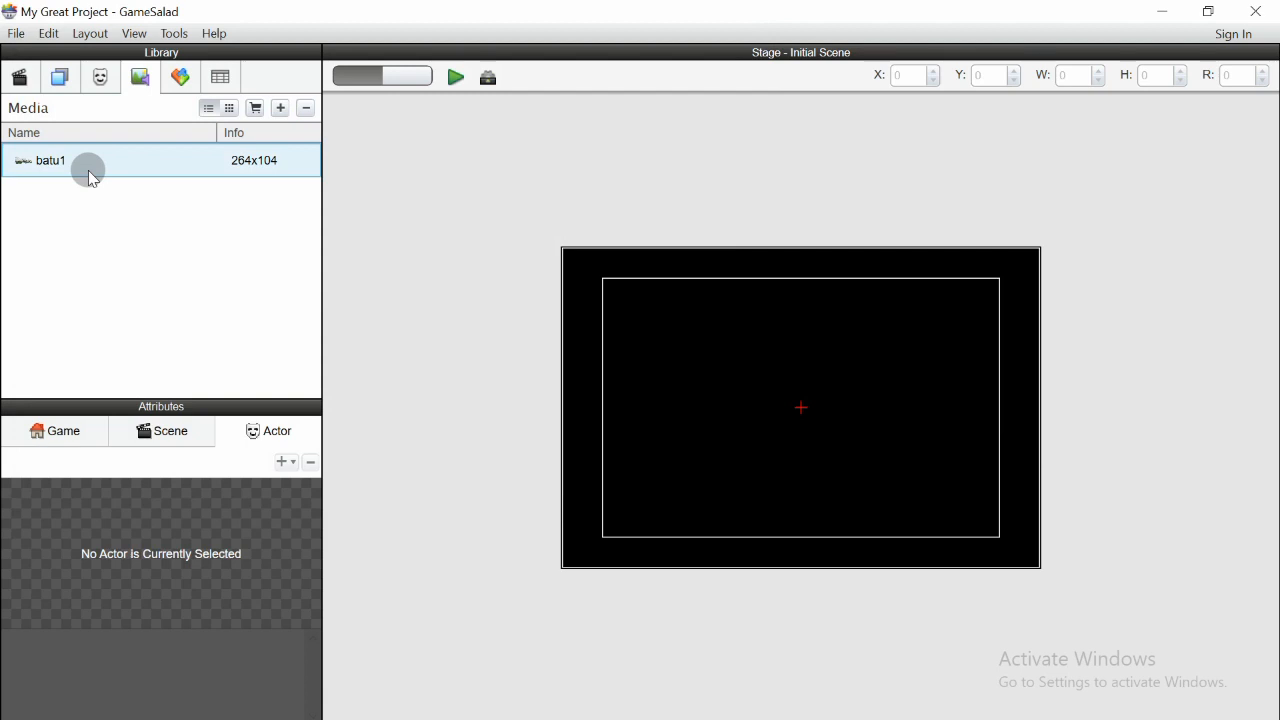
# - Import the BG image from the aset game folder into the media library
pyautogui.click(50, 168)
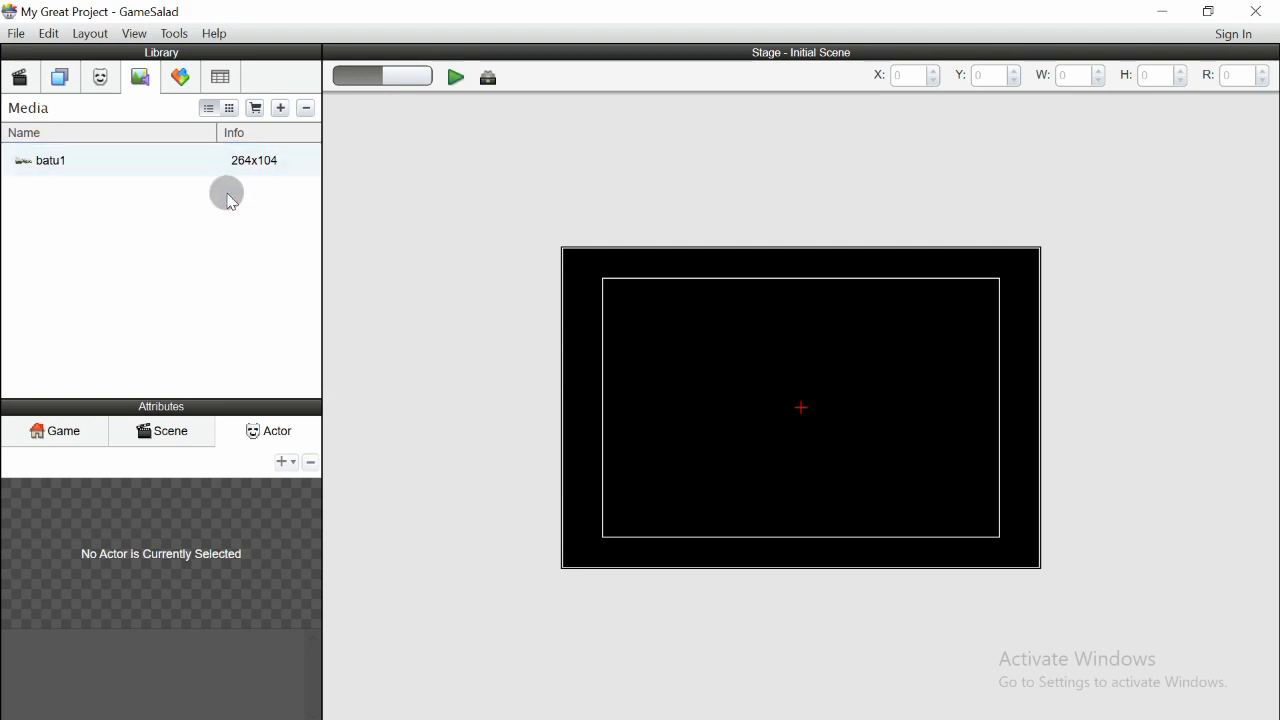
pyautogui.click(281, 109)
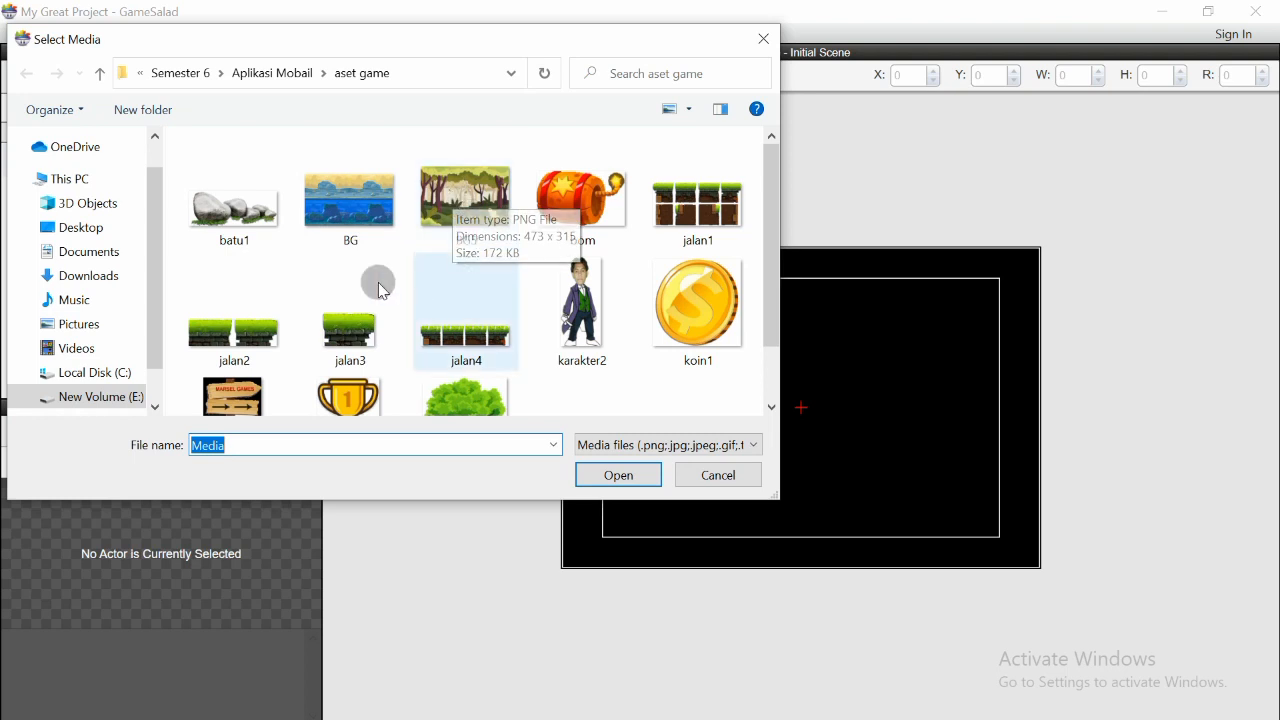
pyautogui.click(365, 224)
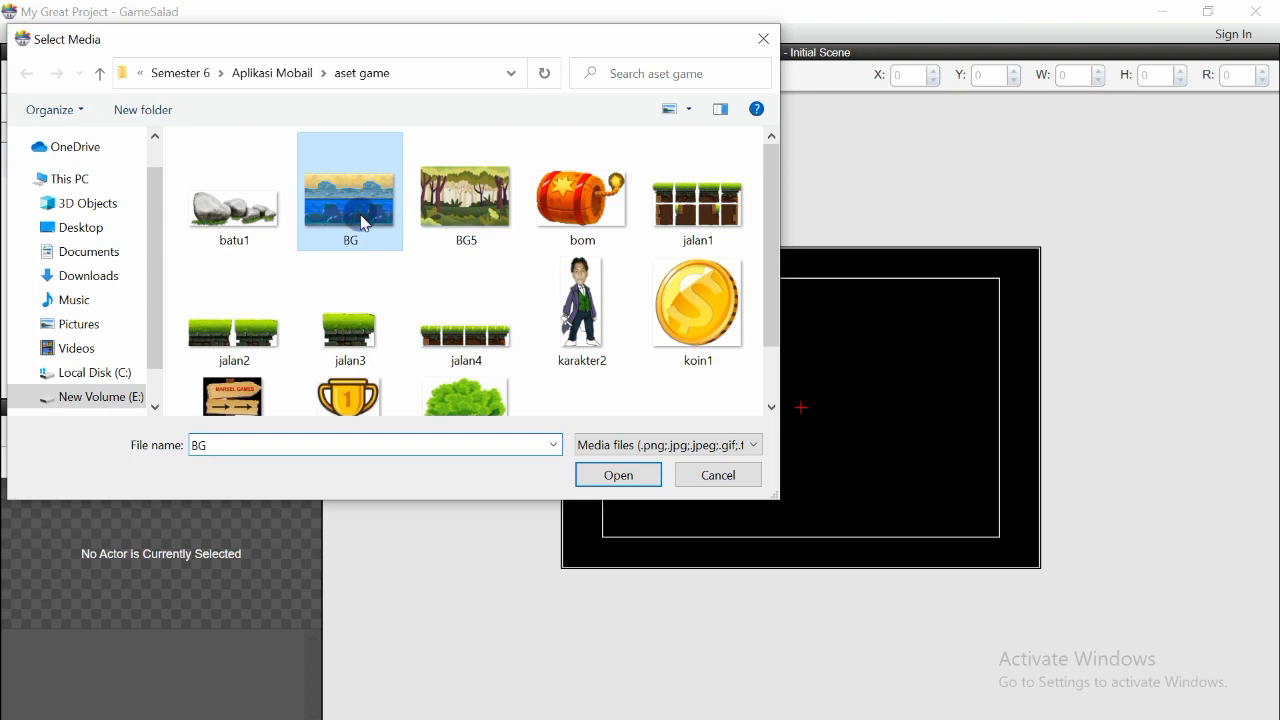
pyautogui.click(622, 478)
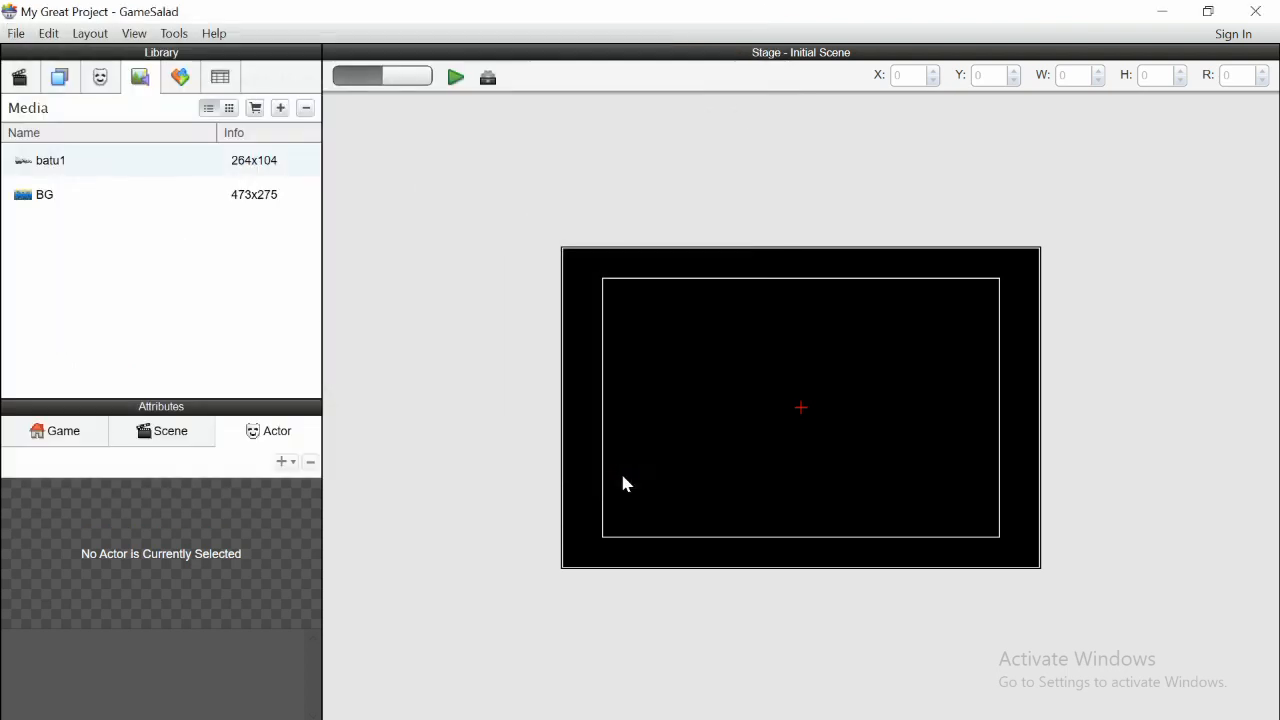
# - Import the bom image from the aset game folder into the media library
pyautogui.click(280, 108)
pyautogui.moveTo(778, 219)
pyautogui.mouseDown()
pyautogui.moveTo(783, 258)
pyautogui.moveTo(777, 194)
pyautogui.mouseUp()
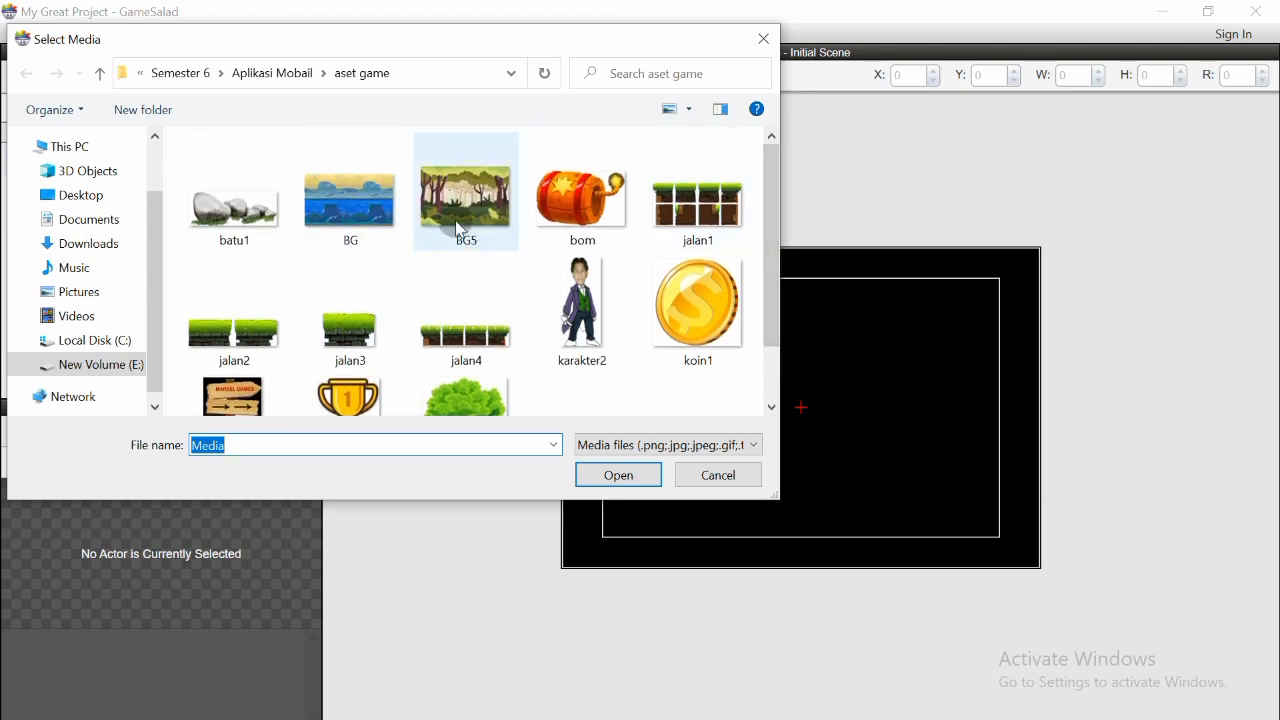
pyautogui.click(581, 208)
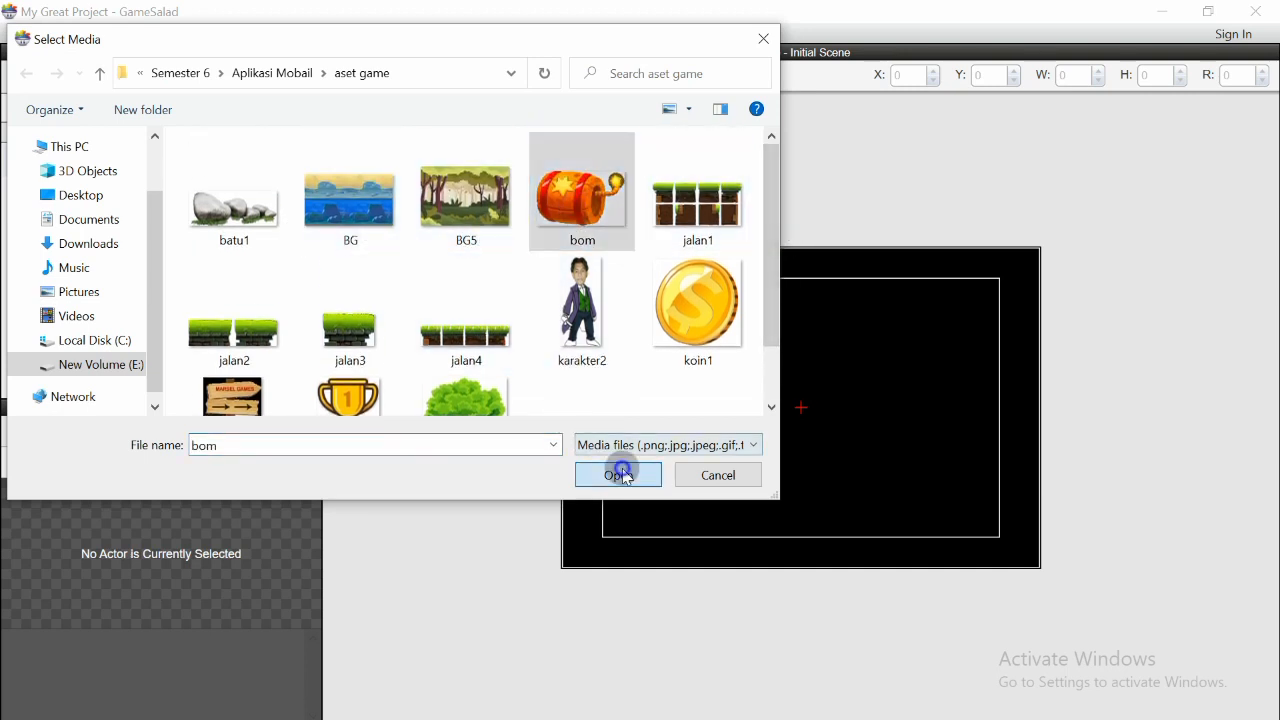
pyautogui.click(619, 474)
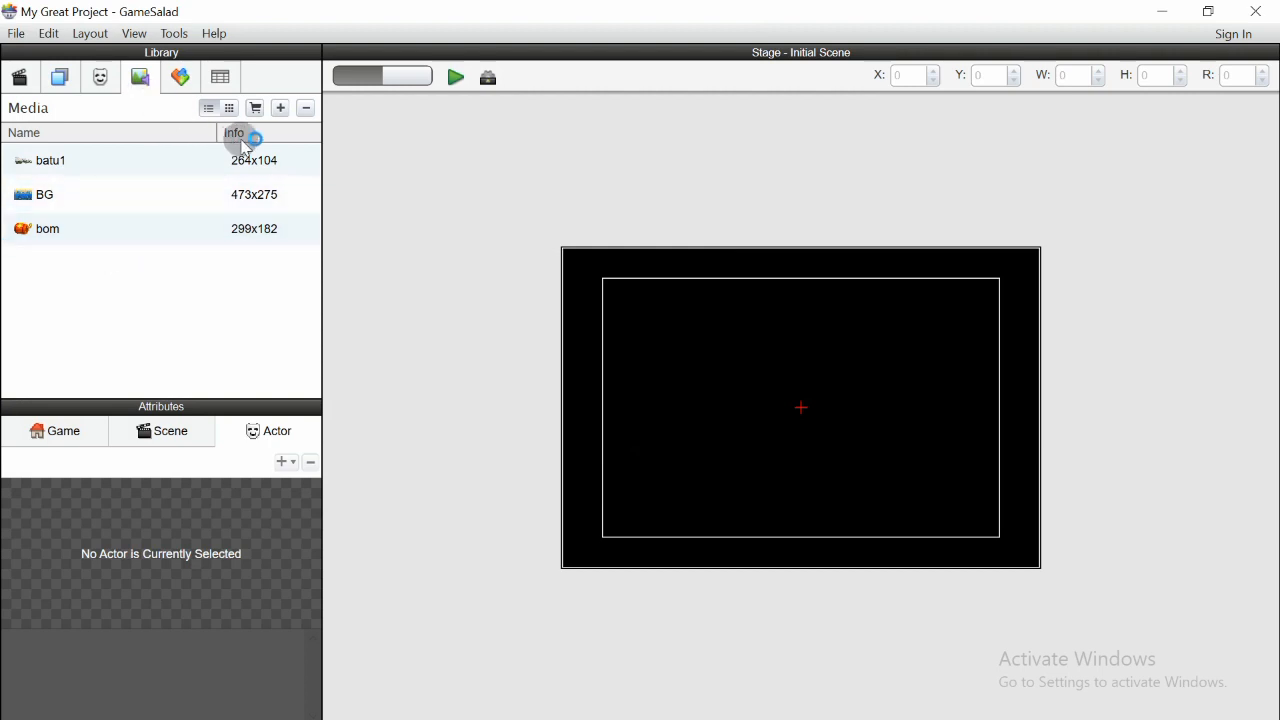
# - Import the jalan1 image from the aset game folder into the media library
pyautogui.click(283, 117)
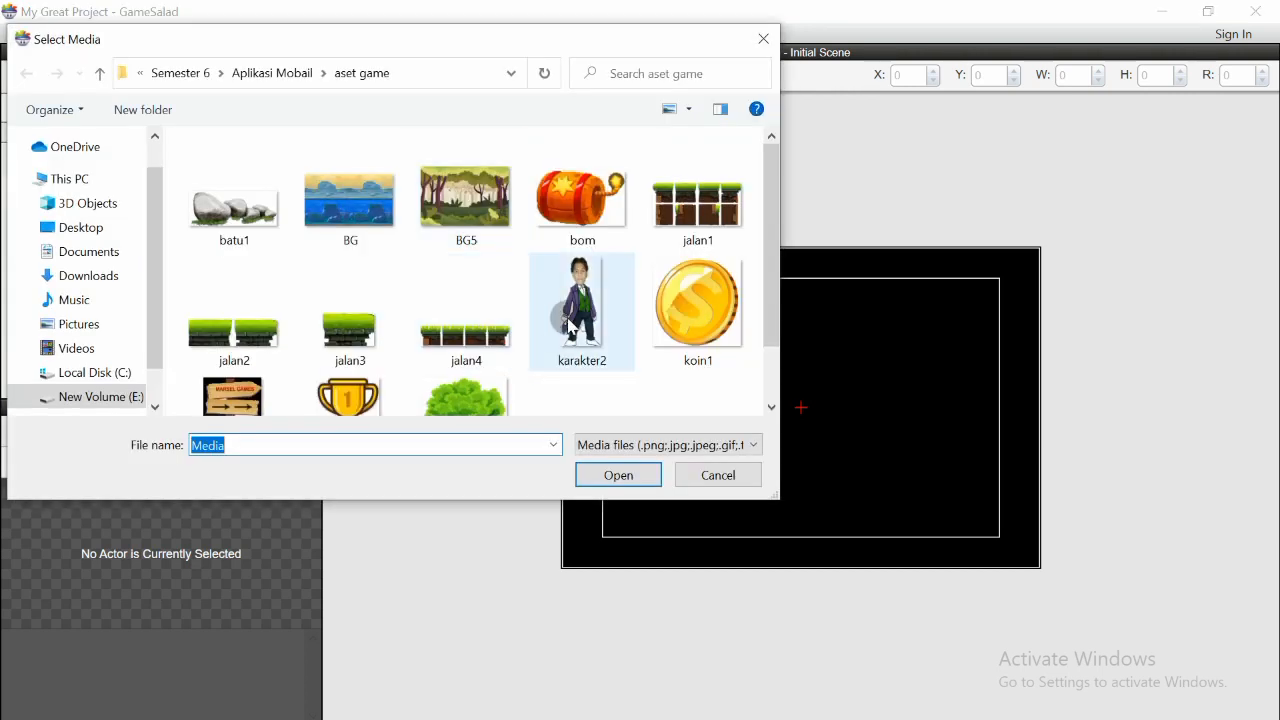
pyautogui.click(673, 218)
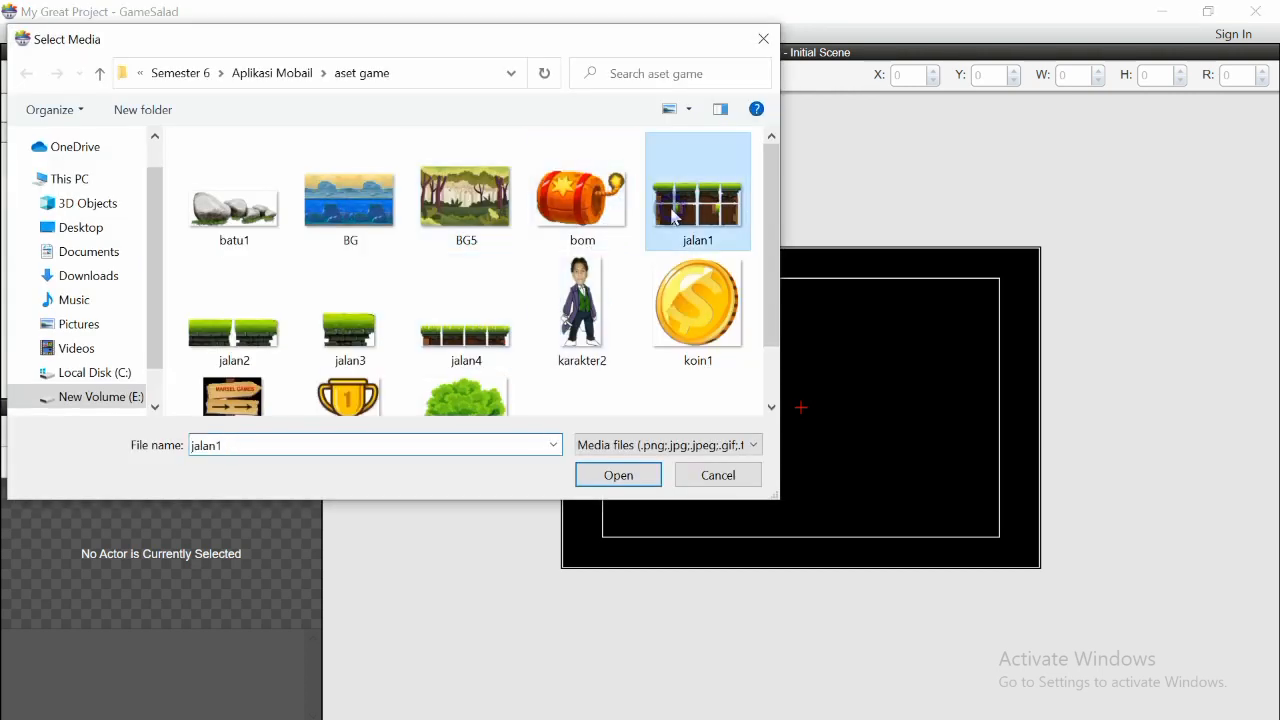
pyautogui.click(621, 472)
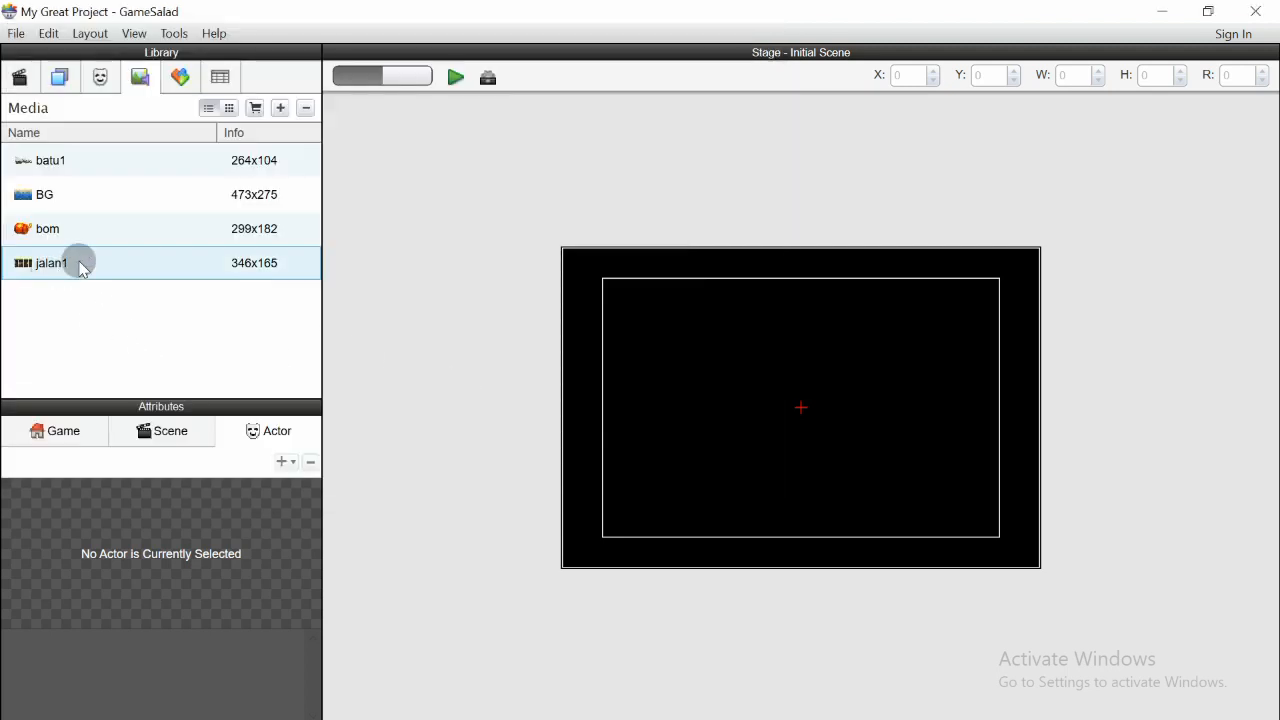
# - Import the jalan2 image from the aset game folder into the media library
pyautogui.click(280, 112)
pyautogui.scroll(-2, 760, 290)
pyautogui.click(234, 260)
pyautogui.click(619, 475)
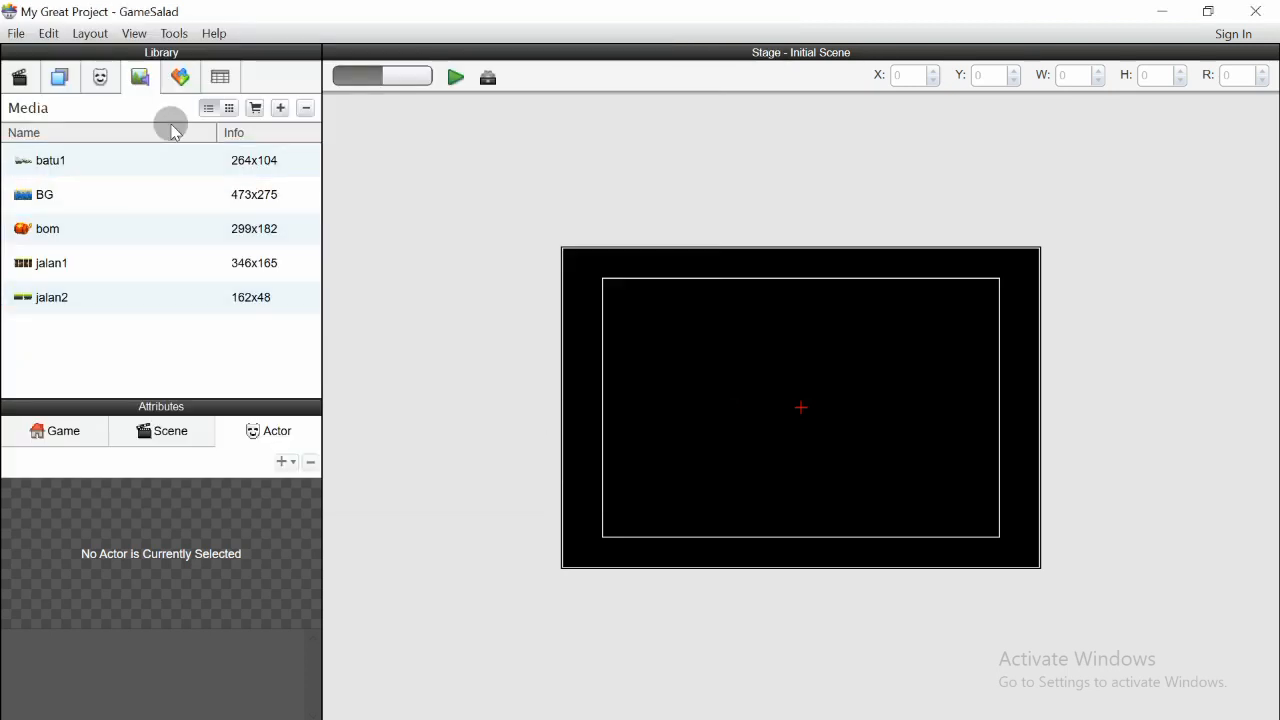
# - Import the jalan3 image from the aset game folder into the media library
pyautogui.click(281, 108)
pyautogui.click(350, 320)
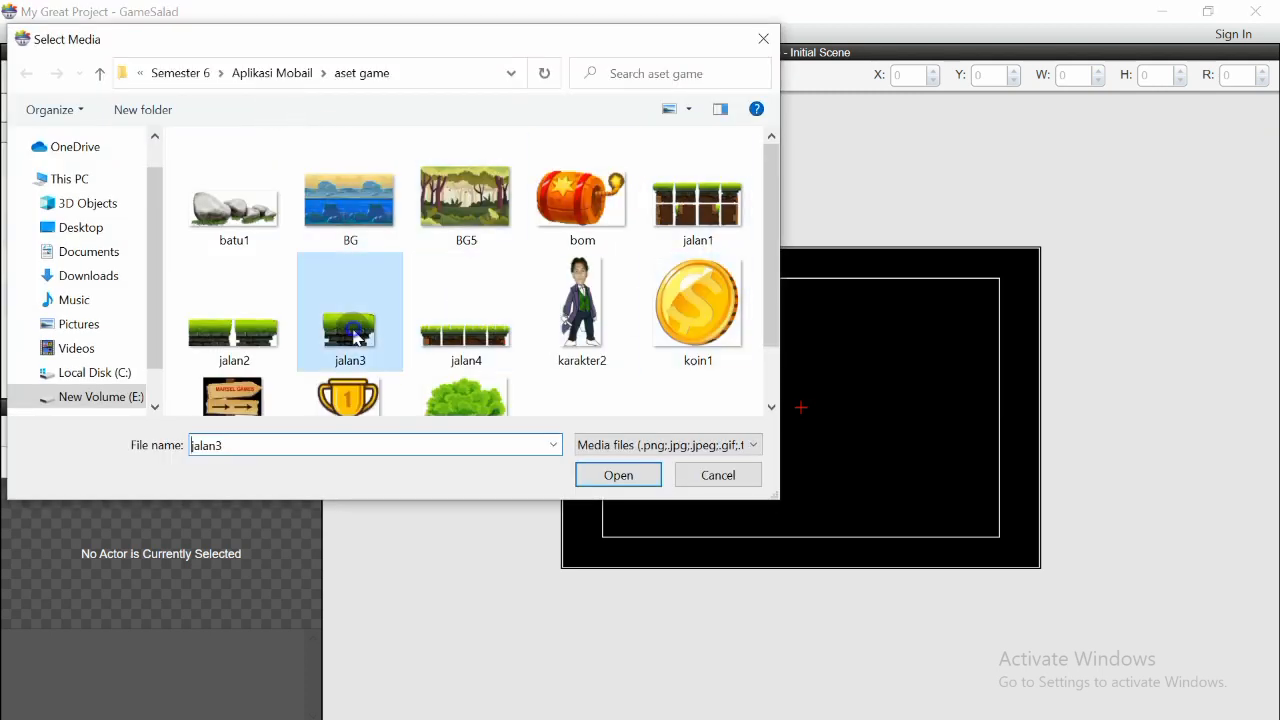
pyautogui.click(619, 475)
# - Import the jalan4 image from the aset game folder into the media library
pyautogui.click(280, 108)
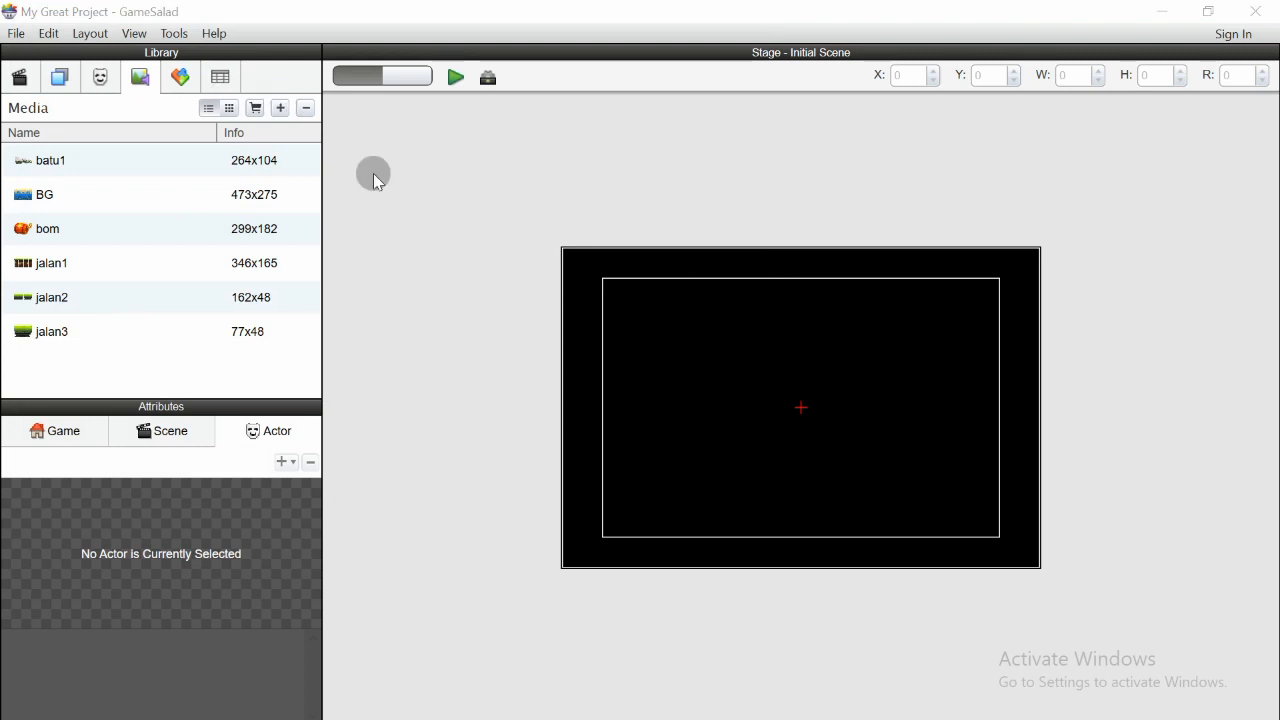
pyautogui.click(466, 330)
pyautogui.click(617, 473)
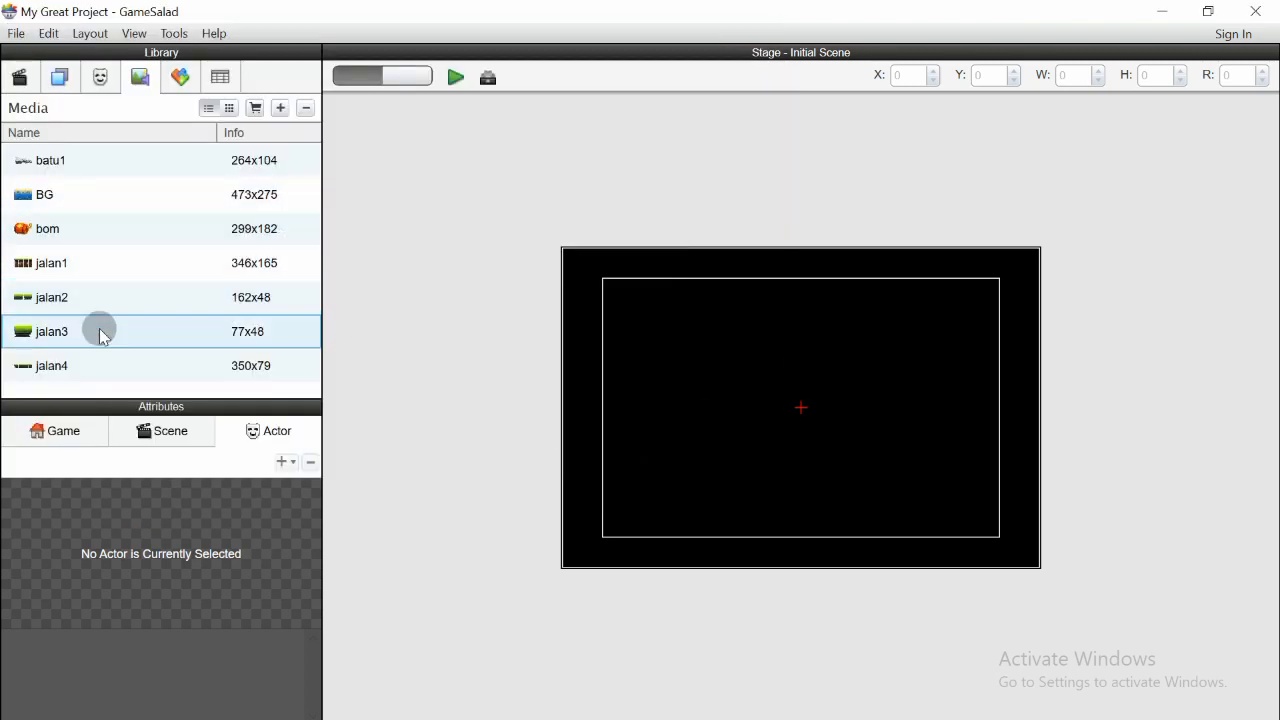
# - Import the karakter2 image from the aset game folder into the media library
pyautogui.click(278, 108)
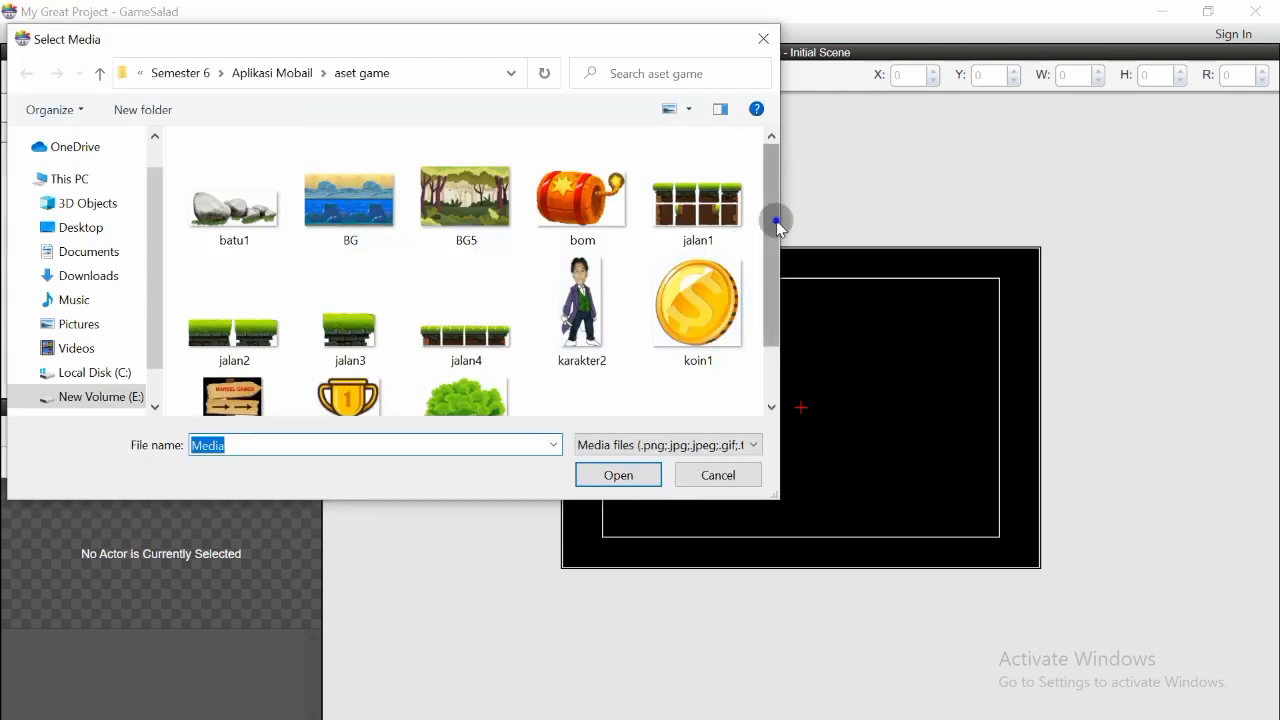
pyautogui.scroll(-2, 775, 259)
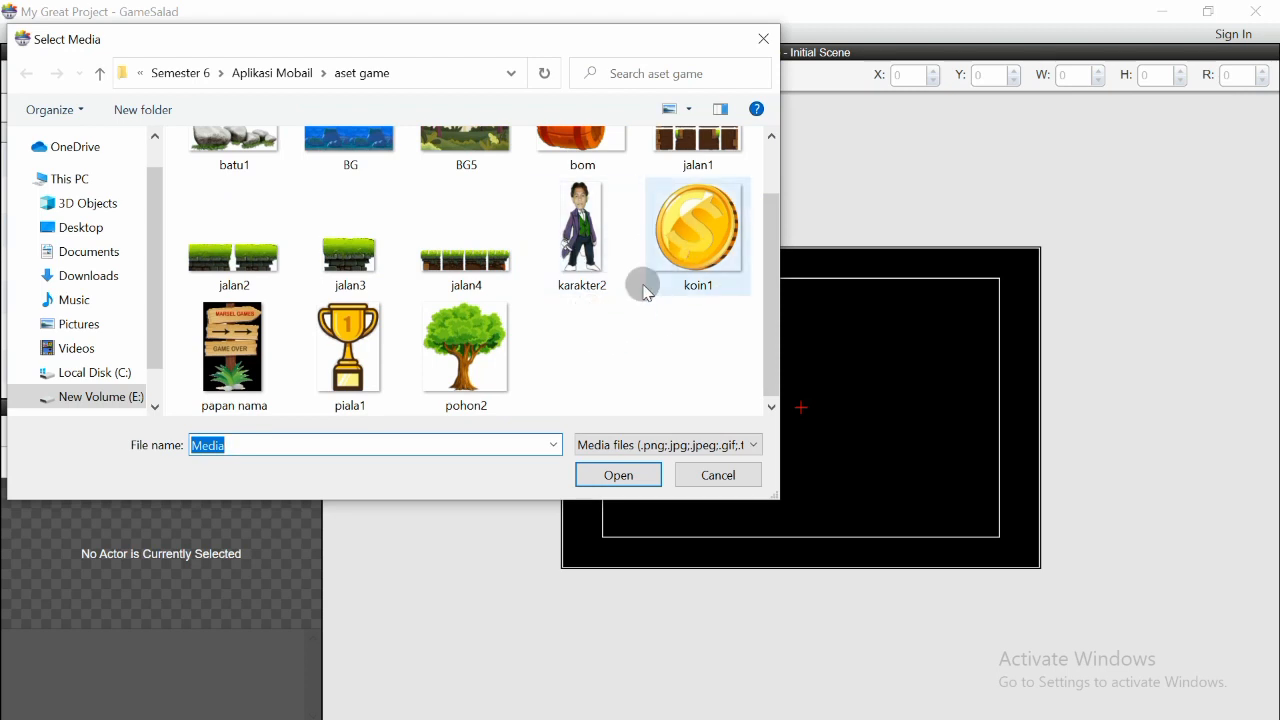
pyautogui.scroll(1, 788, 316)
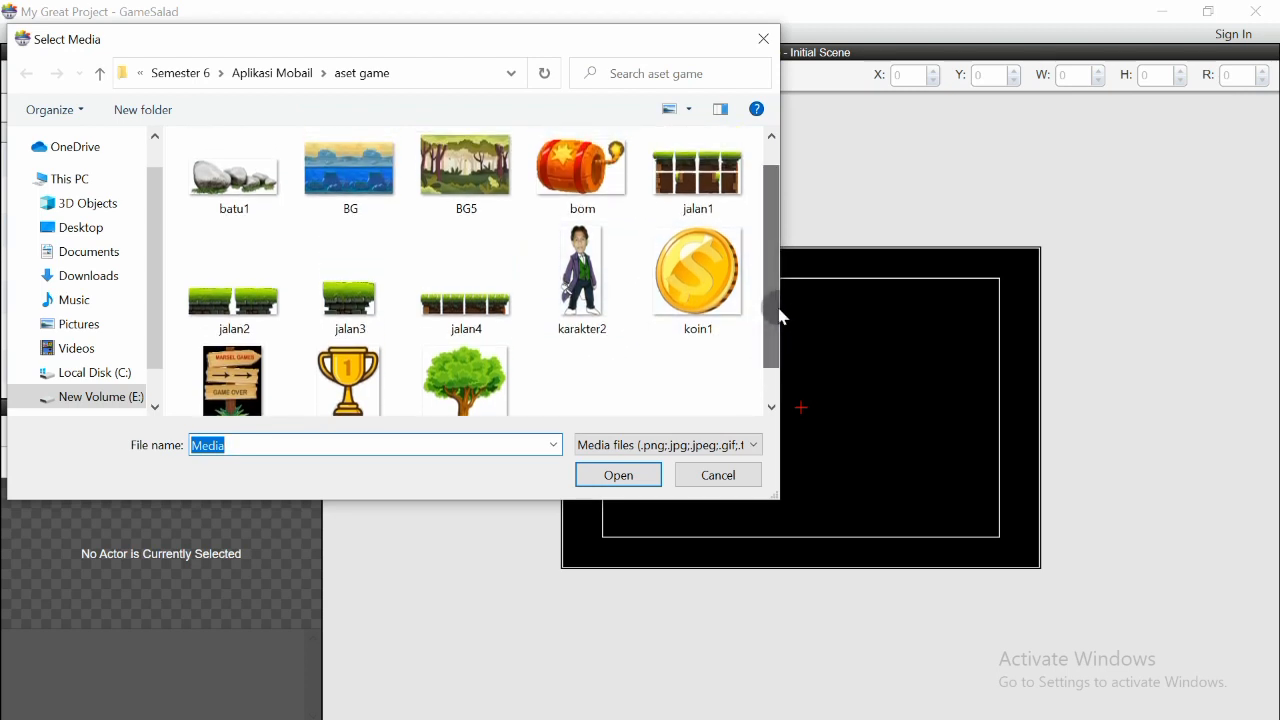
pyautogui.click(605, 292)
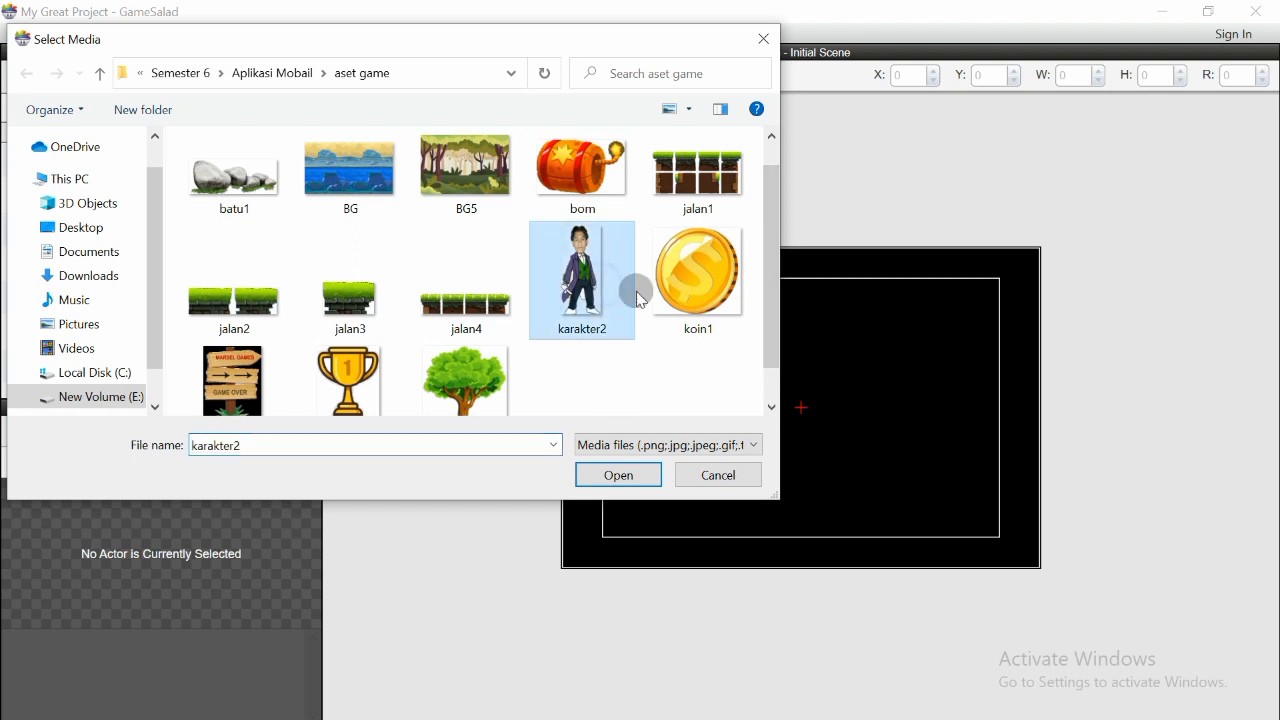
pyautogui.click(618, 474)
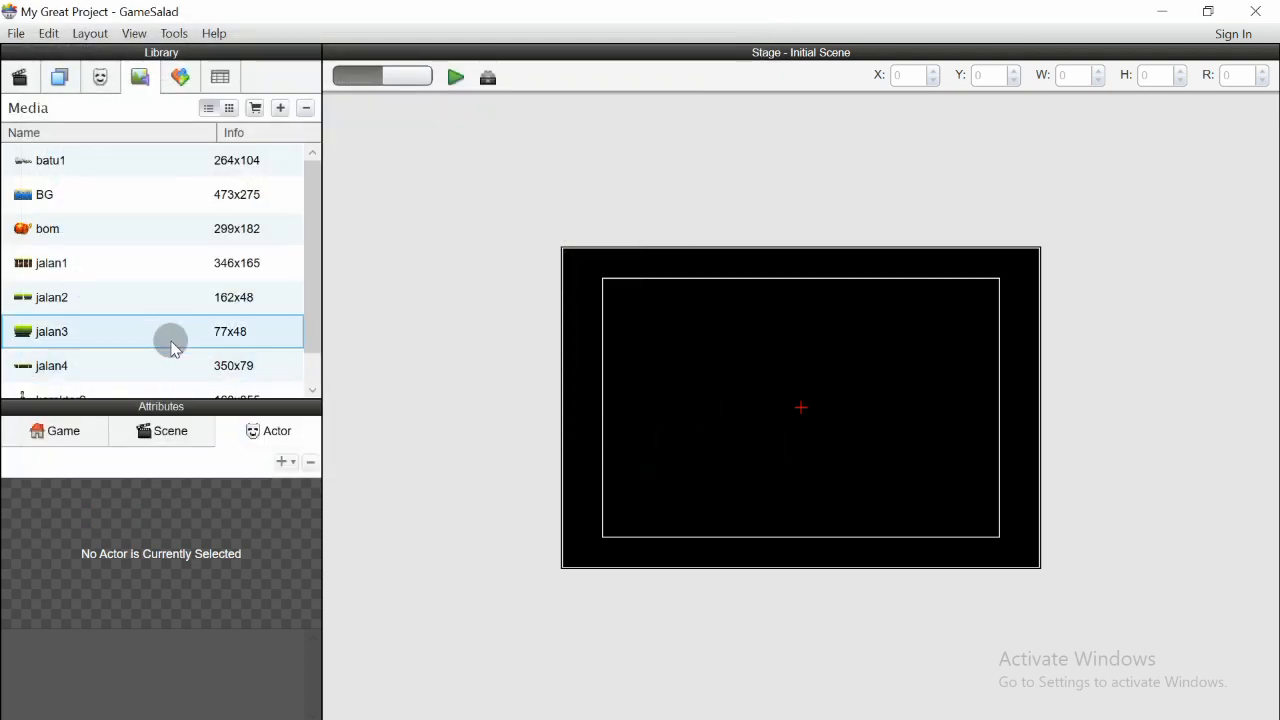
# - Import the koin1 image from the aset game folder into the media library
pyautogui.scroll(-1, 80, 360)
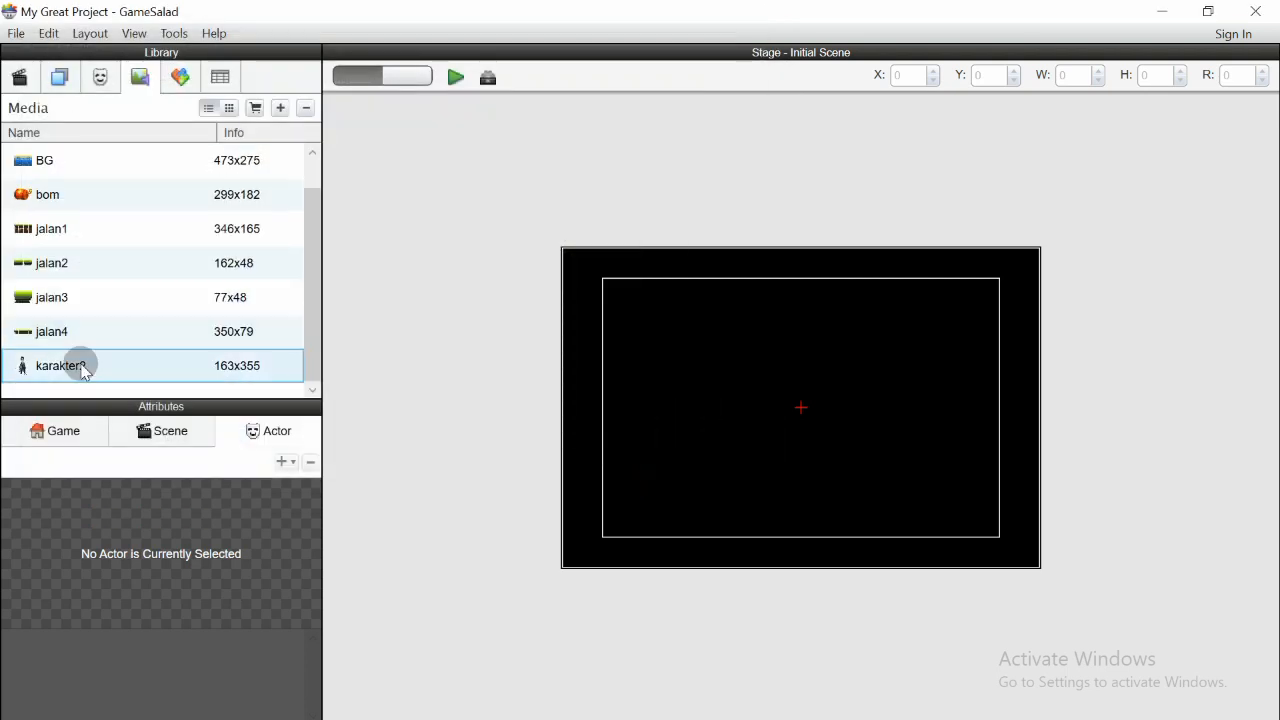
pyautogui.click(280, 108)
pyautogui.moveTo(770, 222); pyautogui.dragTo(760, 272)
pyautogui.click(705, 250)
pyautogui.click(596, 475)
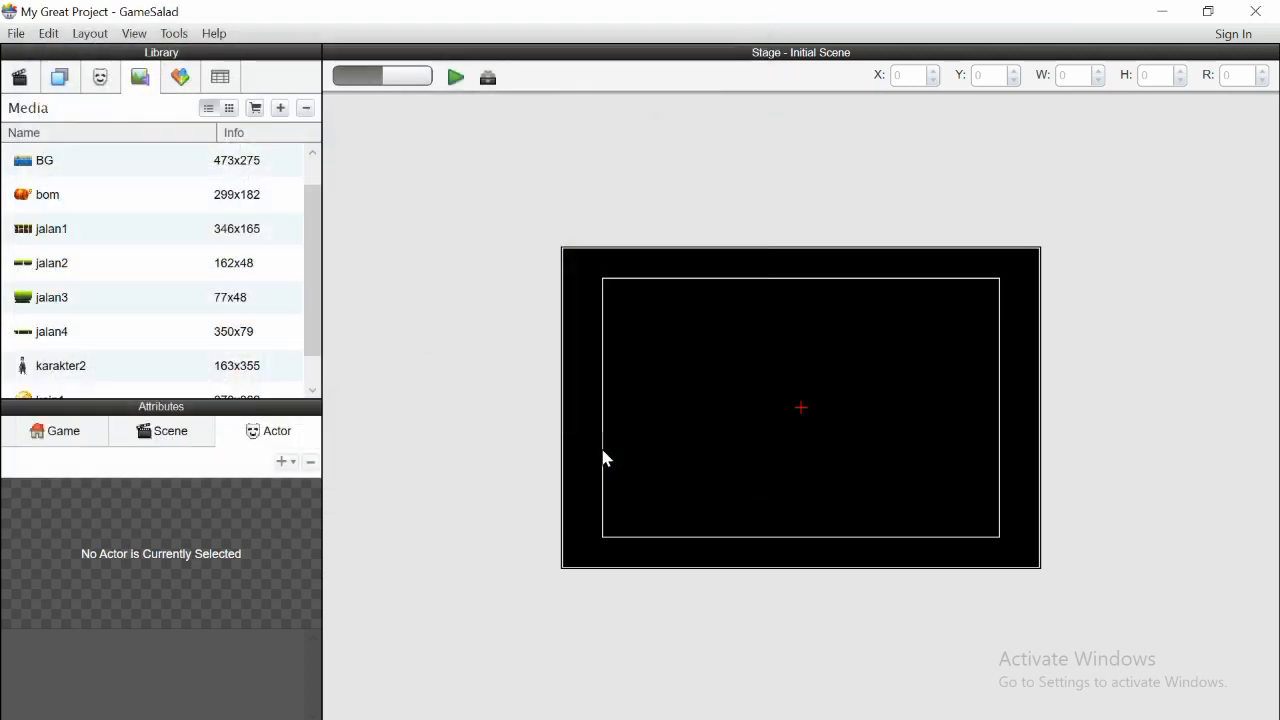
# - Import the papan nama, piala1 and pohon2 images together from the aset game folder into the media library
pyautogui.scroll(-1, 316, 275)
pyautogui.click(282, 110)
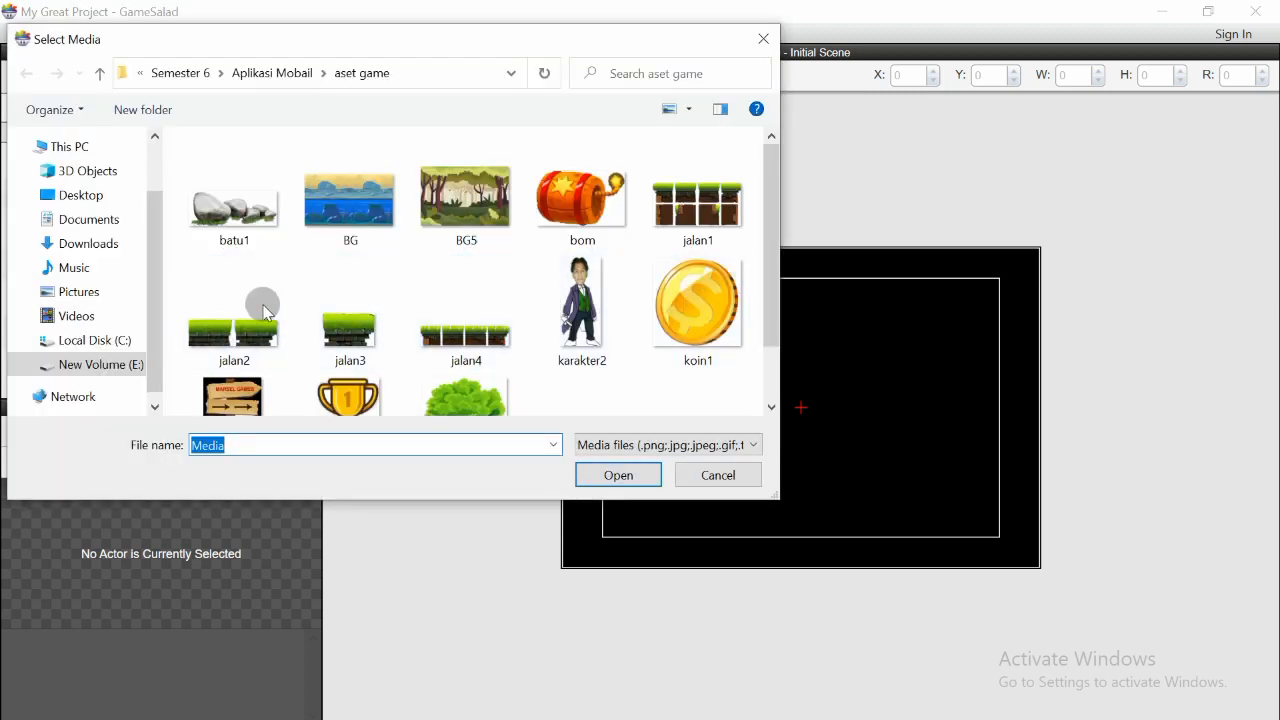
pyautogui.moveTo(767, 188); pyautogui.dragTo(768, 238)
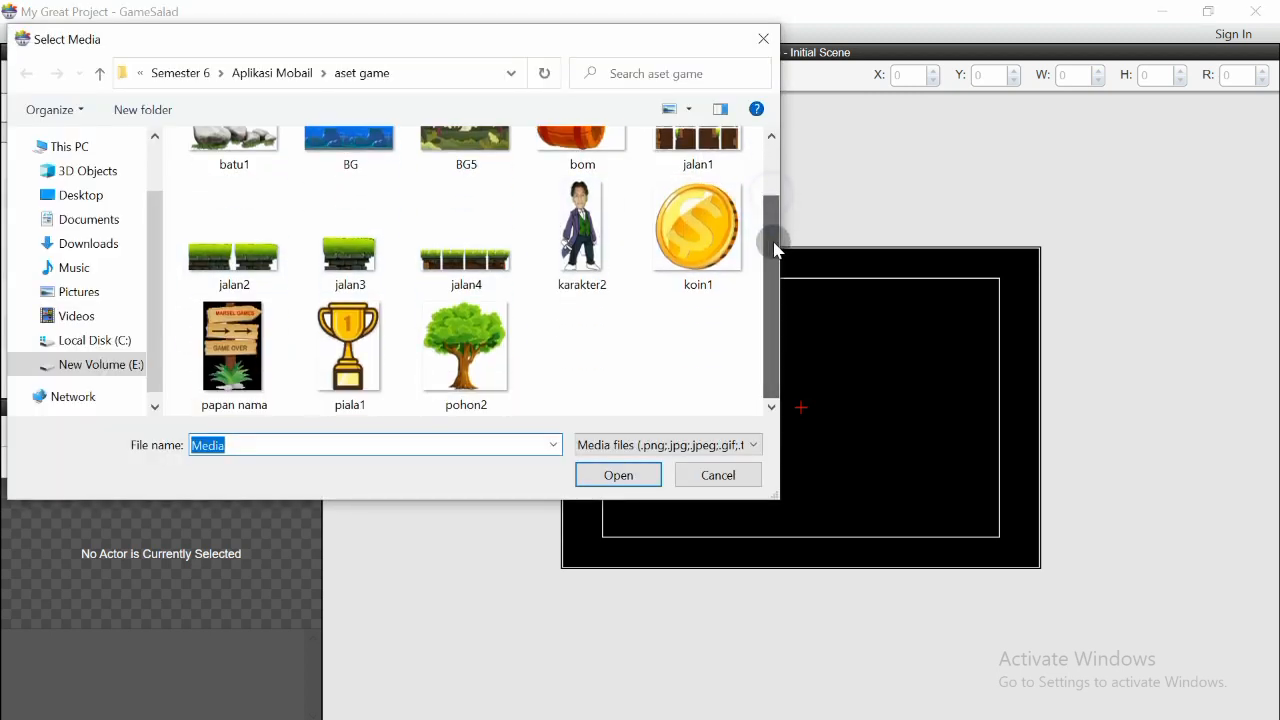
pyautogui.click(262, 346)
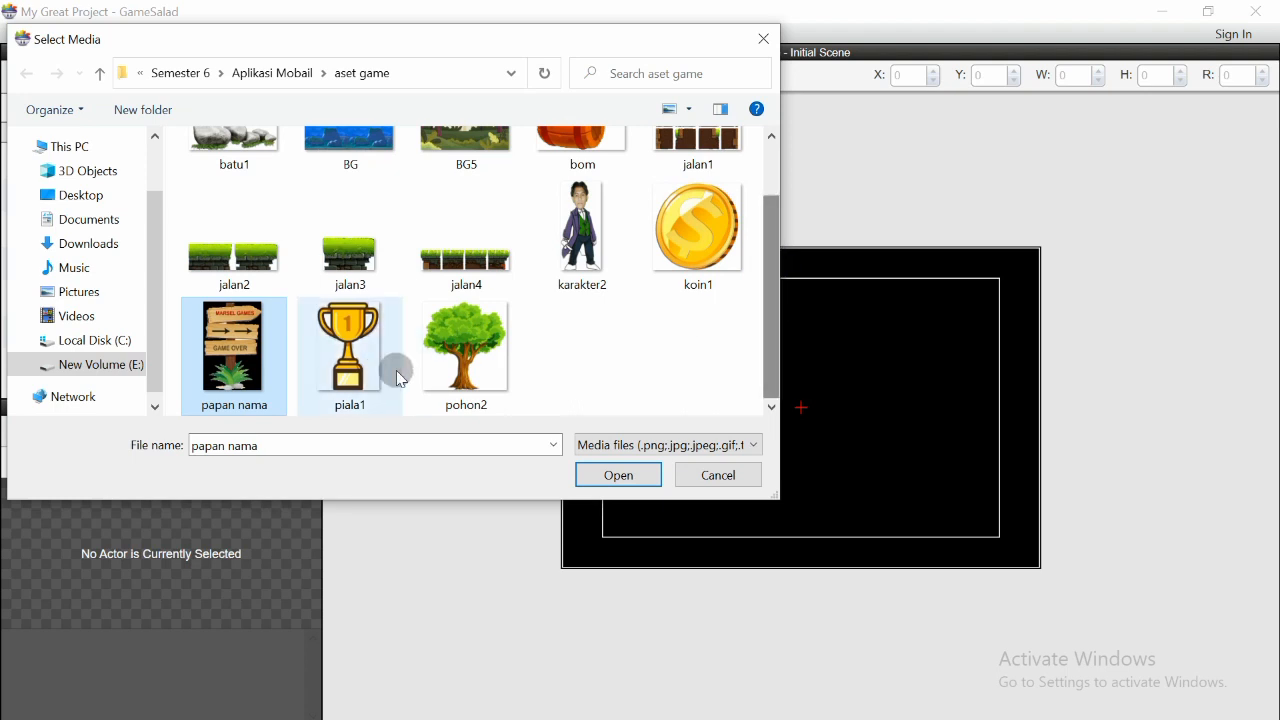
pyautogui.keyDown('ctrl'); pyautogui.click(369, 372); pyautogui.keyUp('ctrl')
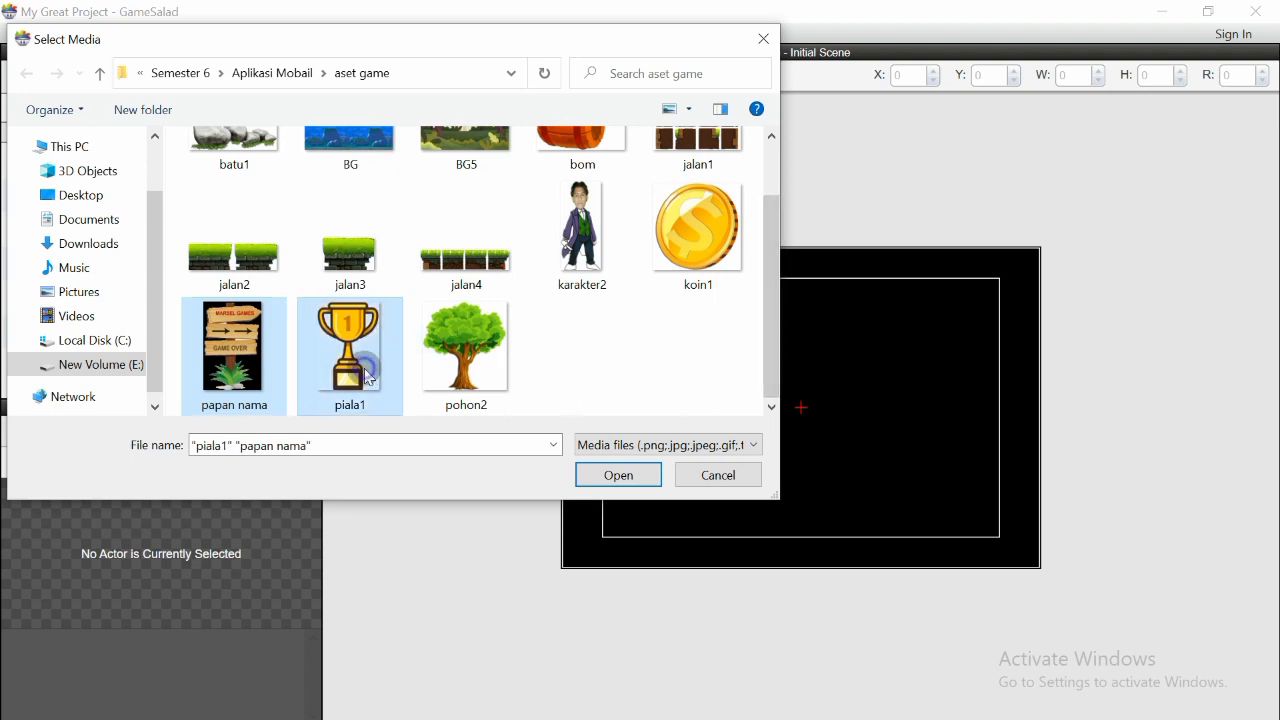
pyautogui.keyDown('ctrl'); pyautogui.click(467, 370); pyautogui.keyUp('ctrl')
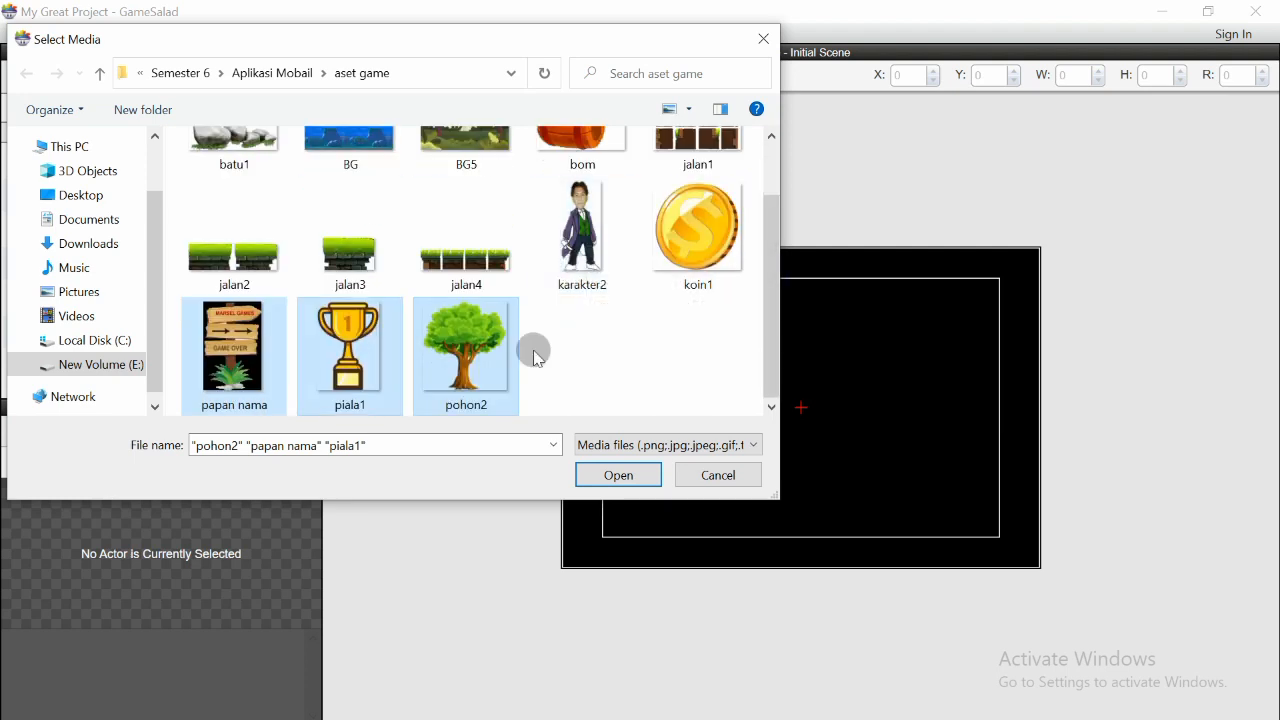
pyautogui.click(605, 476)
# - Widen the library panel and enlarge the media list so more imported images show at once
pyautogui.scroll(-3, 137, 249)
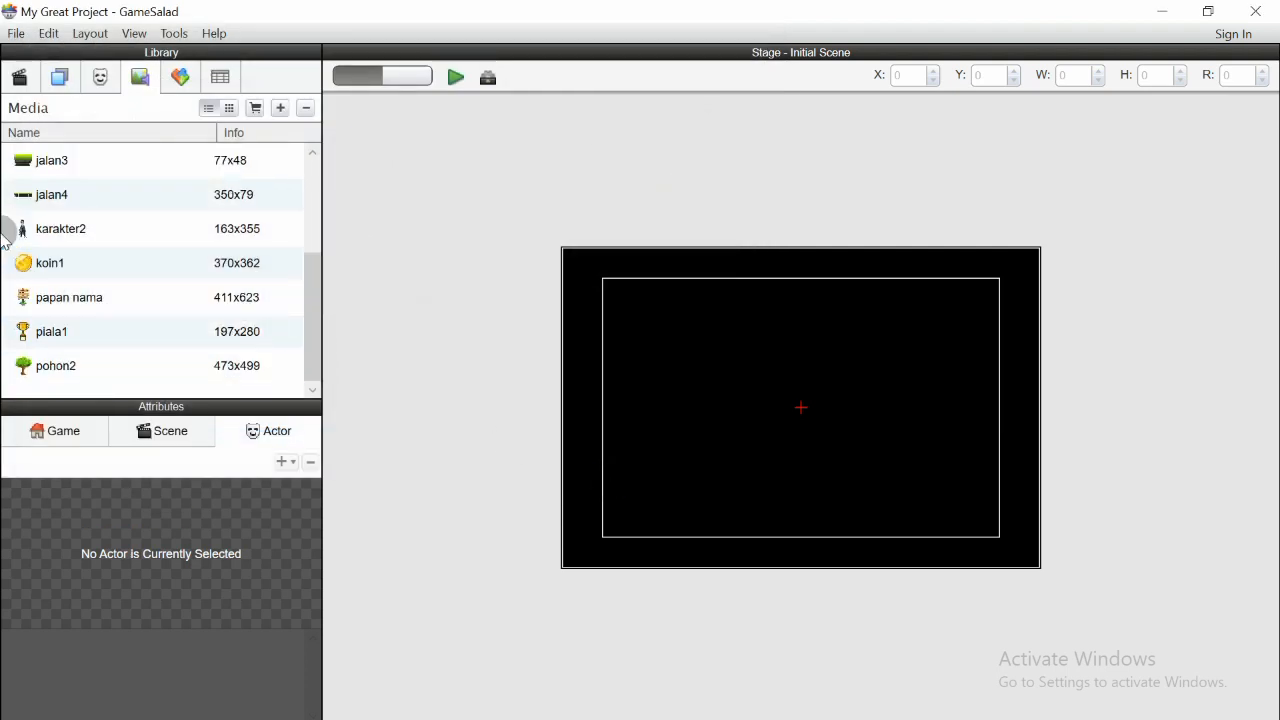
pyautogui.scroll(5, 200, 320)
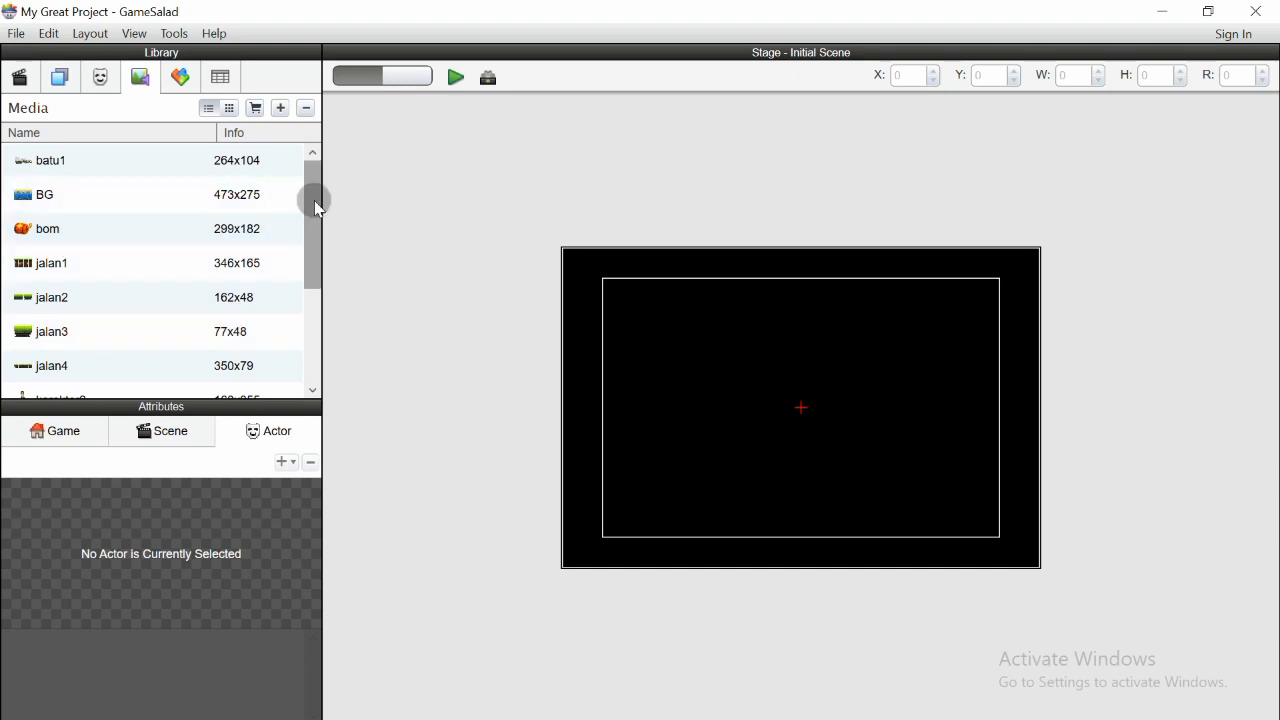
pyautogui.moveTo(322, 310); pyautogui.dragTo(331, 309)
pyautogui.moveTo(323, 250); pyautogui.dragTo(322, 379)
pyautogui.moveTo(103, 238); pyautogui.dragTo(209, 251)
pyautogui.click(268, 300)
pyautogui.click(189, 263)
pyautogui.moveTo(309, 299); pyautogui.dragTo(341, 205)
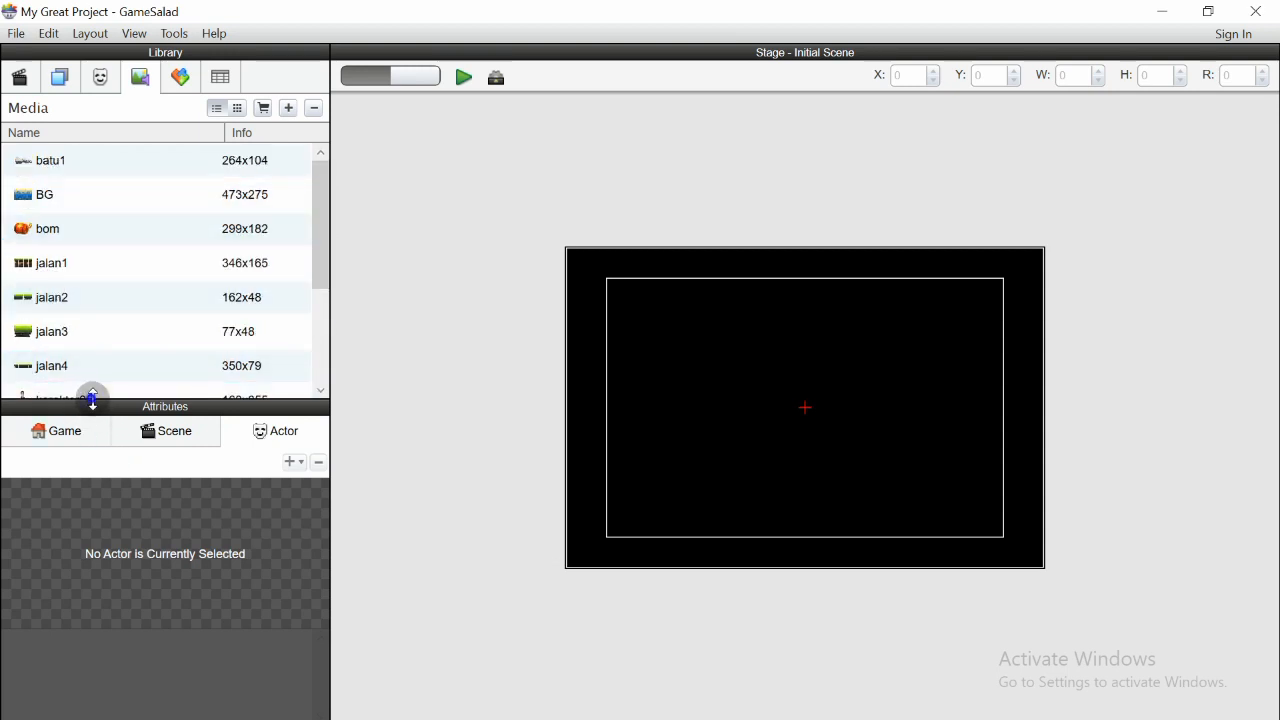
pyautogui.moveTo(92, 398); pyautogui.dragTo(108, 508)
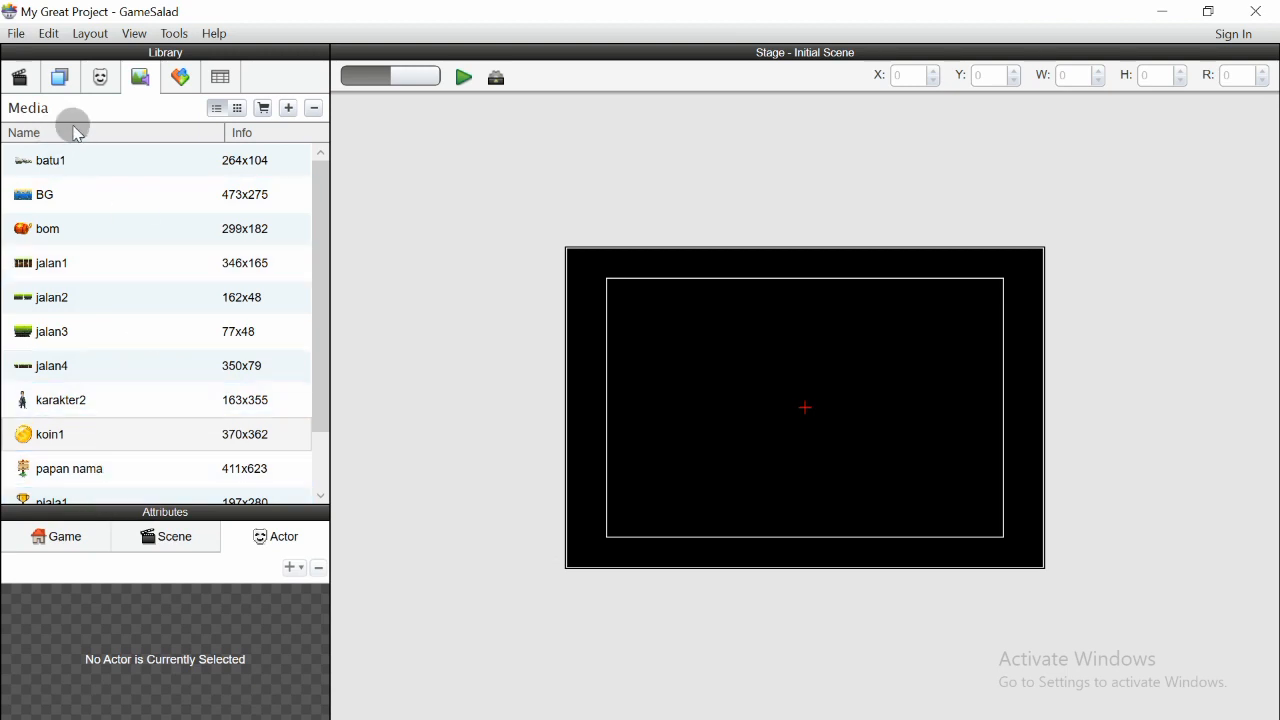
# - Create a new actor in the Actors library
pyautogui.click(101, 80)
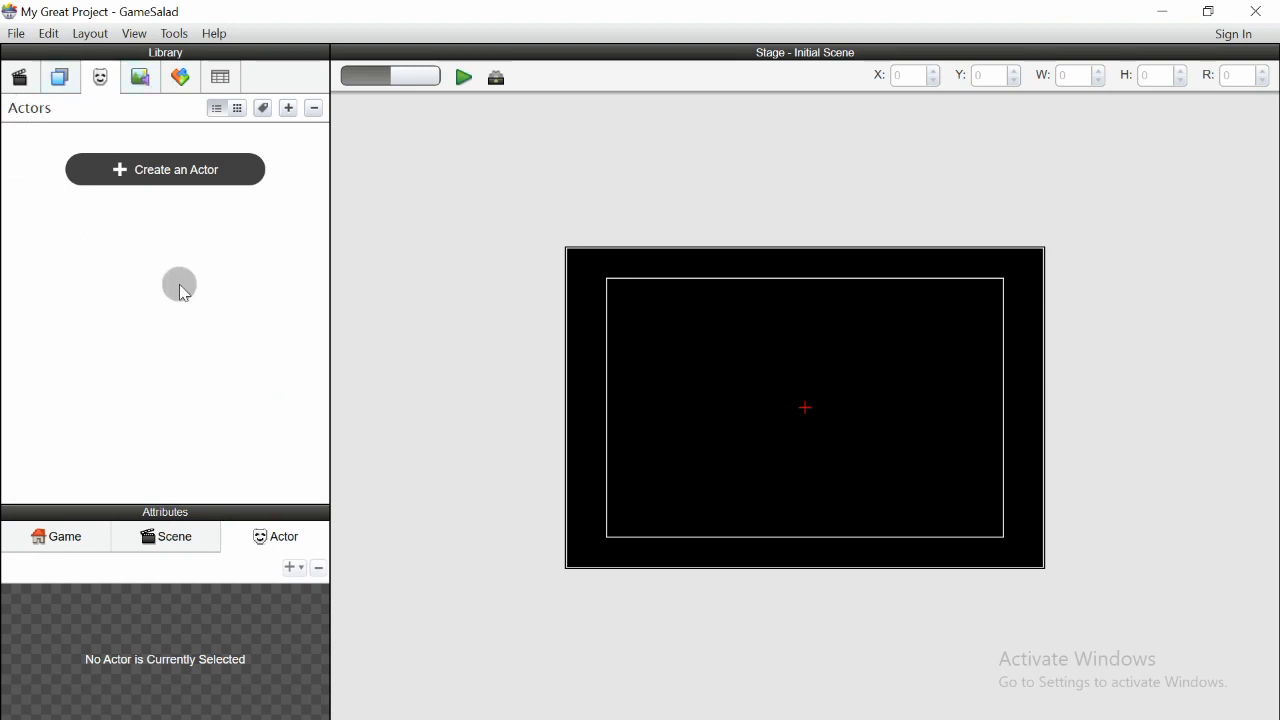
pyautogui.click(137, 80)
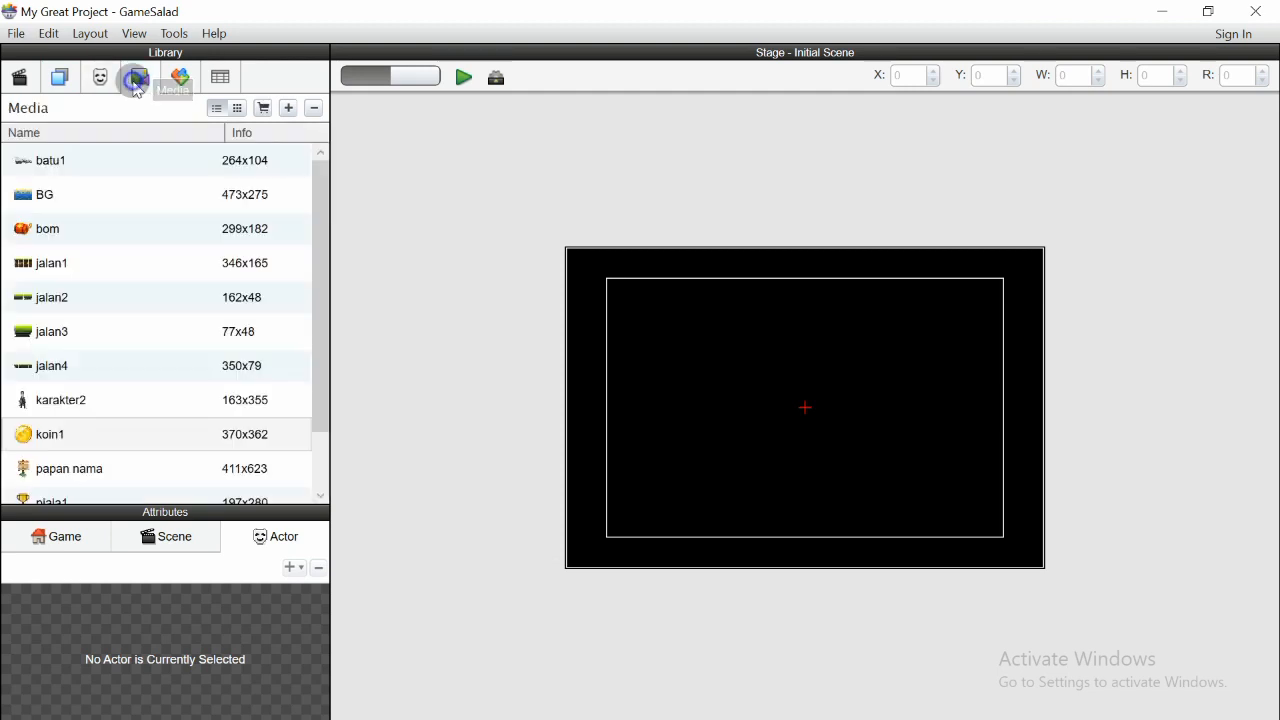
pyautogui.moveTo(322, 250)
pyautogui.mouseDown()
pyautogui.moveTo(300, 409)
pyautogui.moveTo(323, 237)
pyautogui.mouseUp()
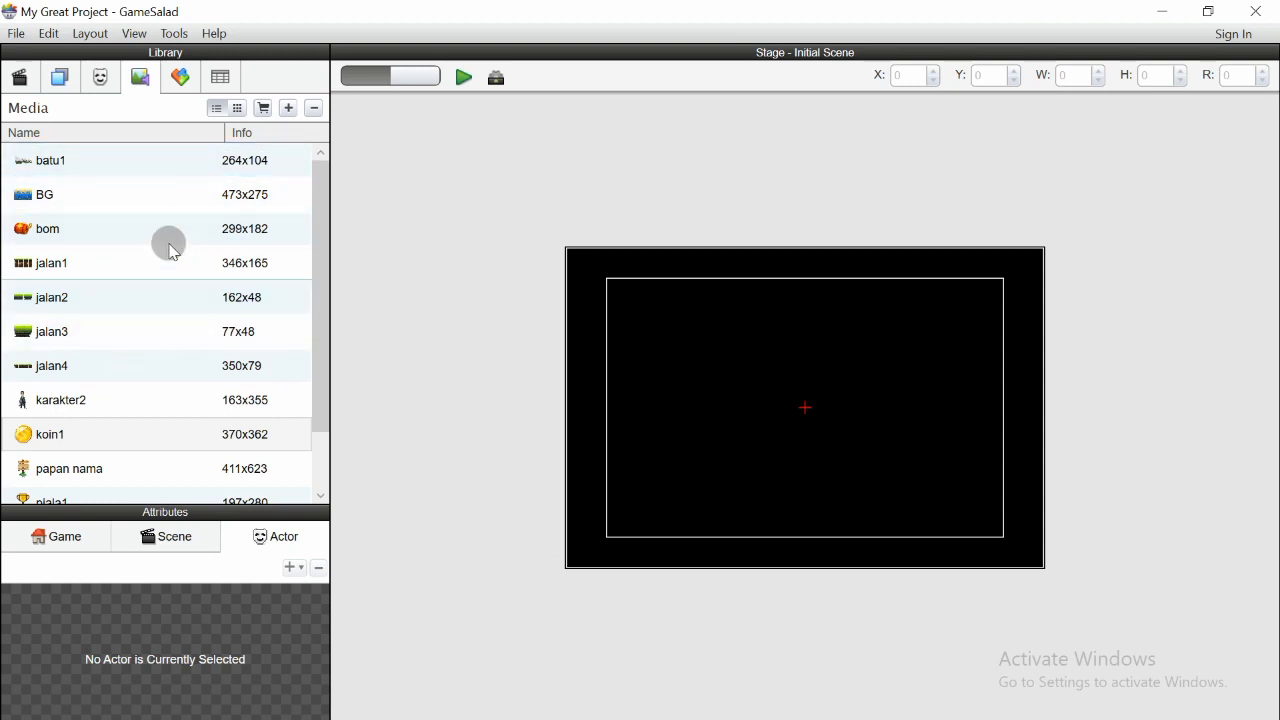
pyautogui.click(100, 77)
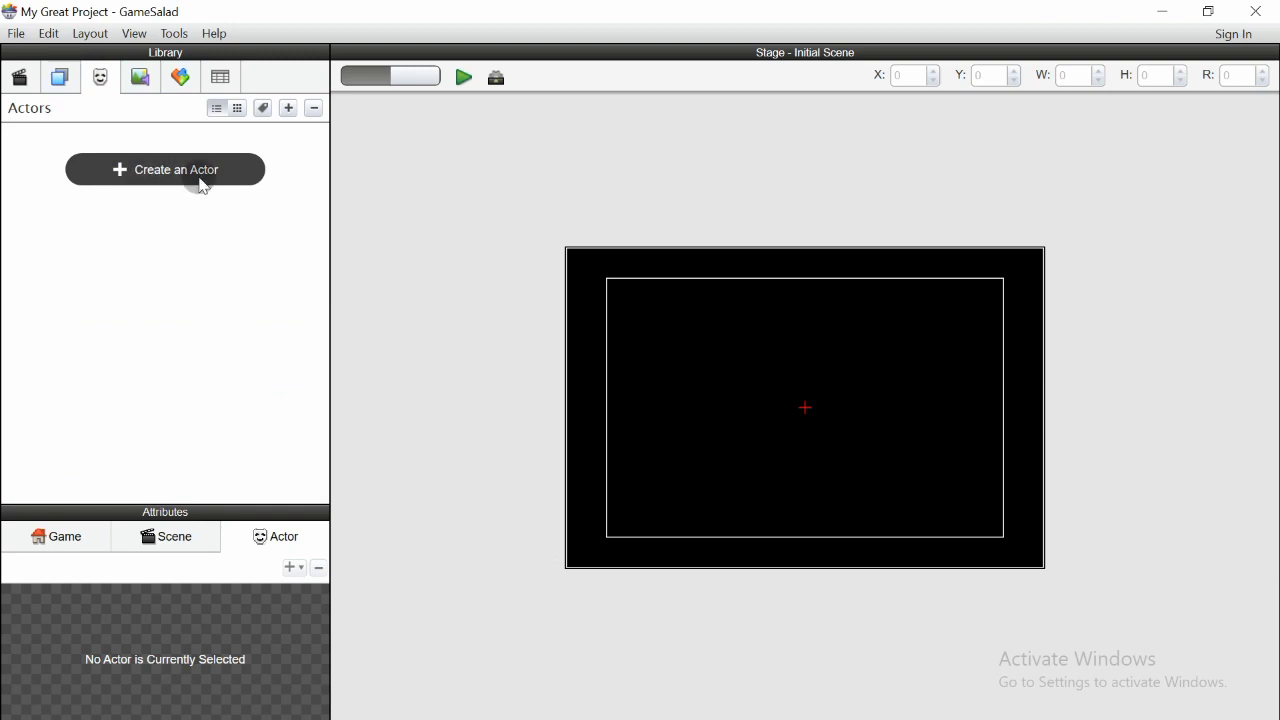
pyautogui.click(153, 176)
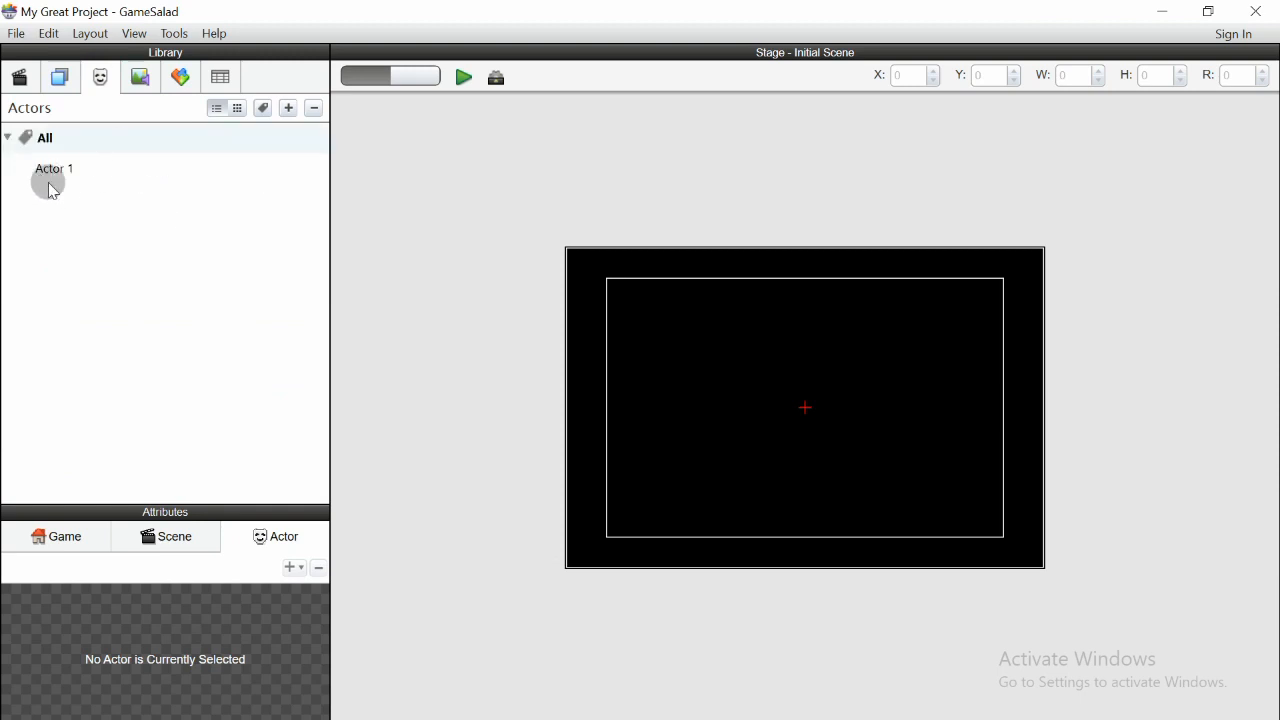
# - Rename the new actor to karakter
pyautogui.doubleClick(62, 172)
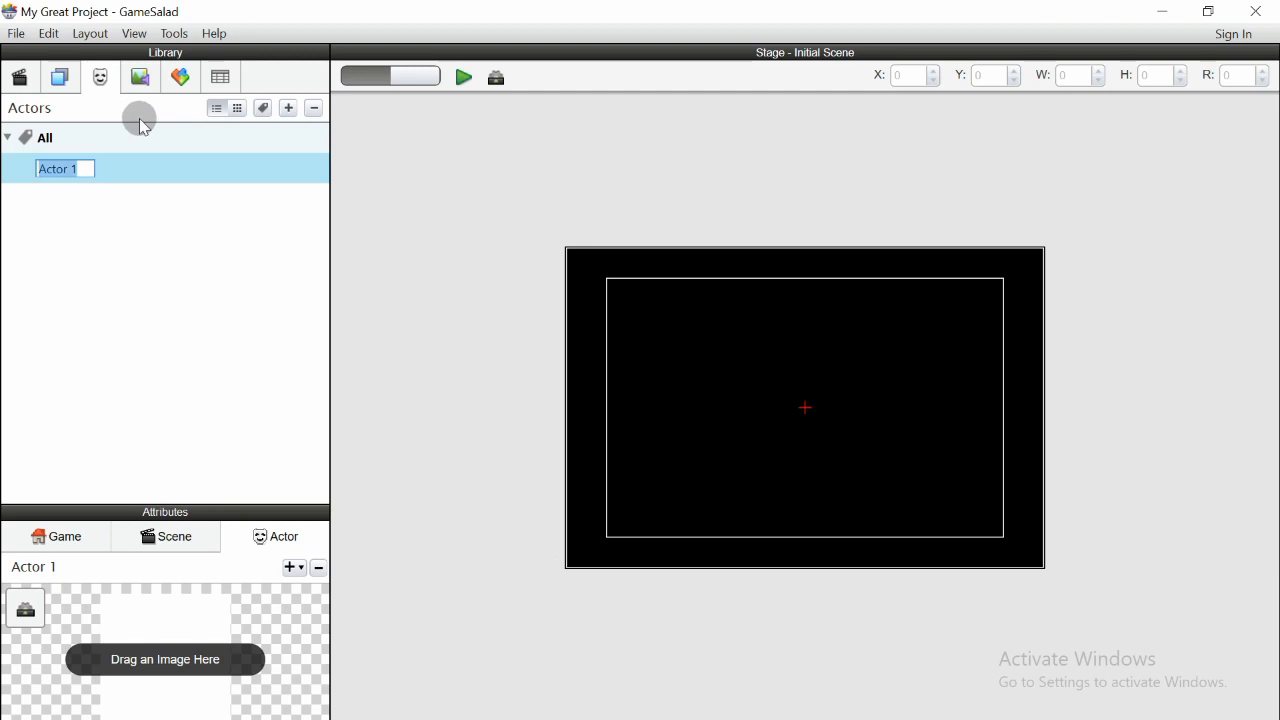
pyautogui.moveTo(87, 168); pyautogui.dragTo(37, 168)
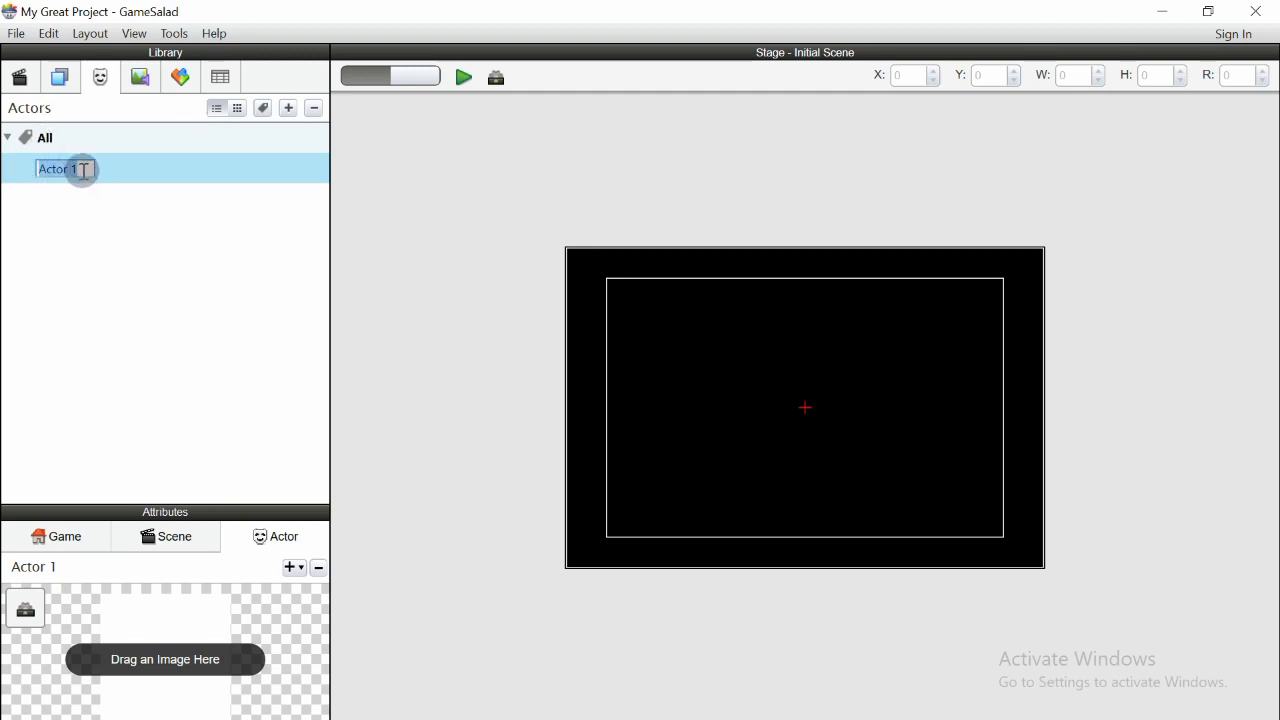
pyautogui.write('KA')
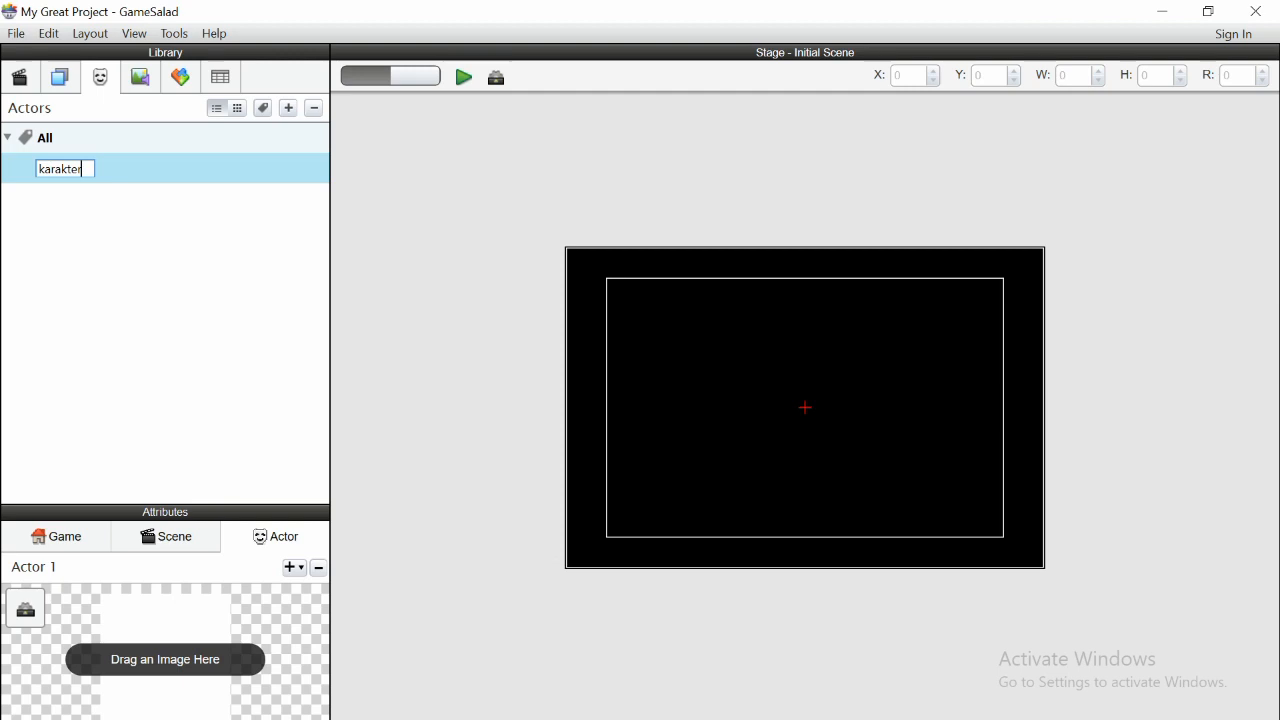
pyautogui.click(83, 171)
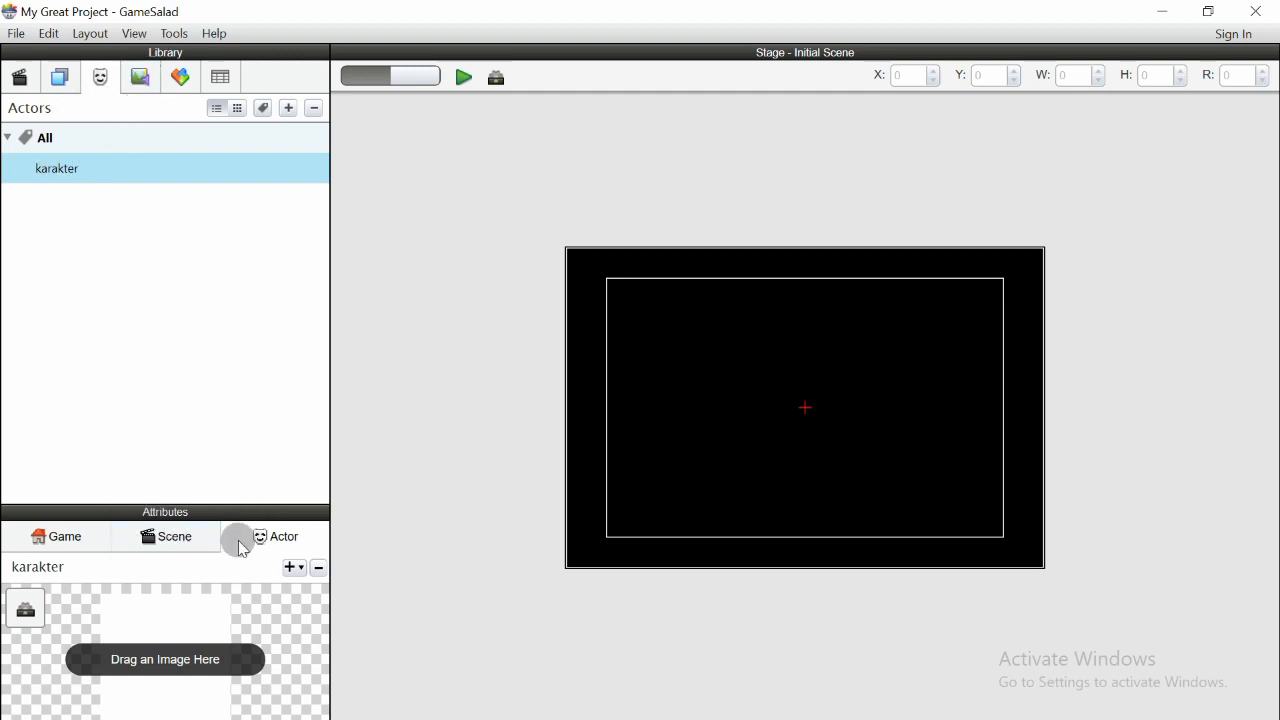
# - View the Game and Scene attributes and enlarge the karakter actor's attributes panel
pyautogui.click(175, 545)
pyautogui.click(80, 535)
pyautogui.click(171, 537)
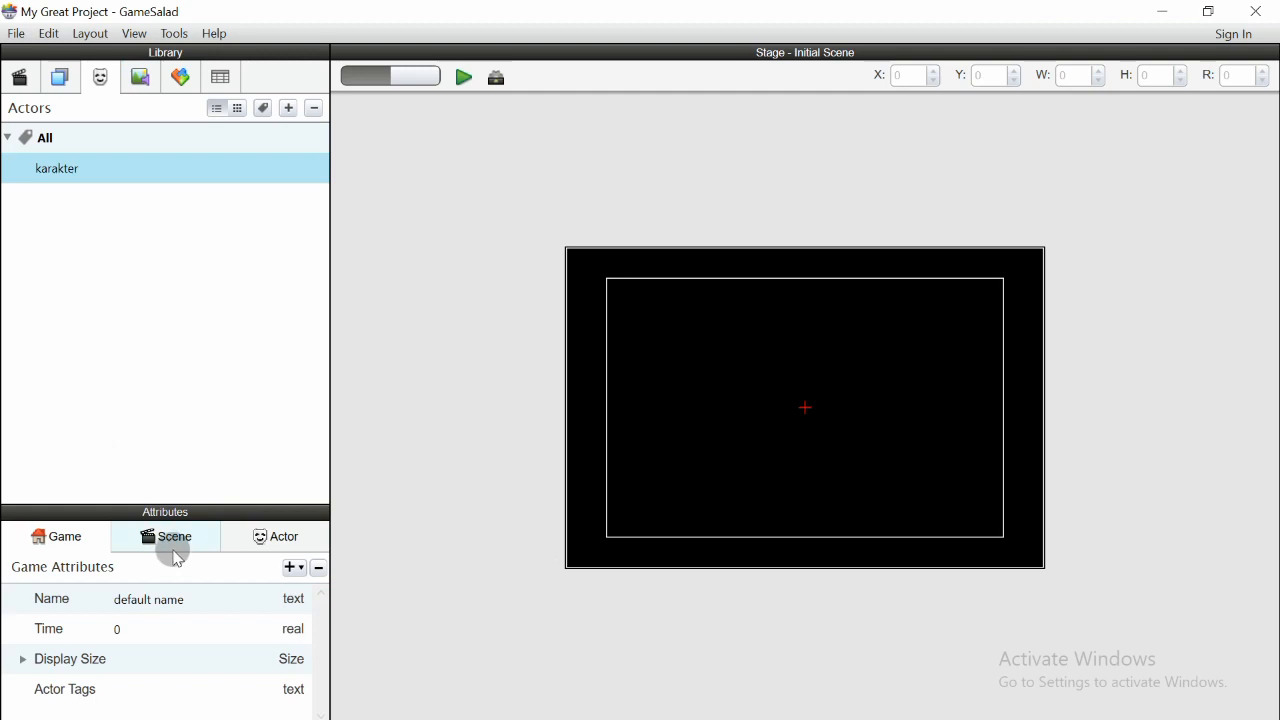
pyautogui.click(278, 543)
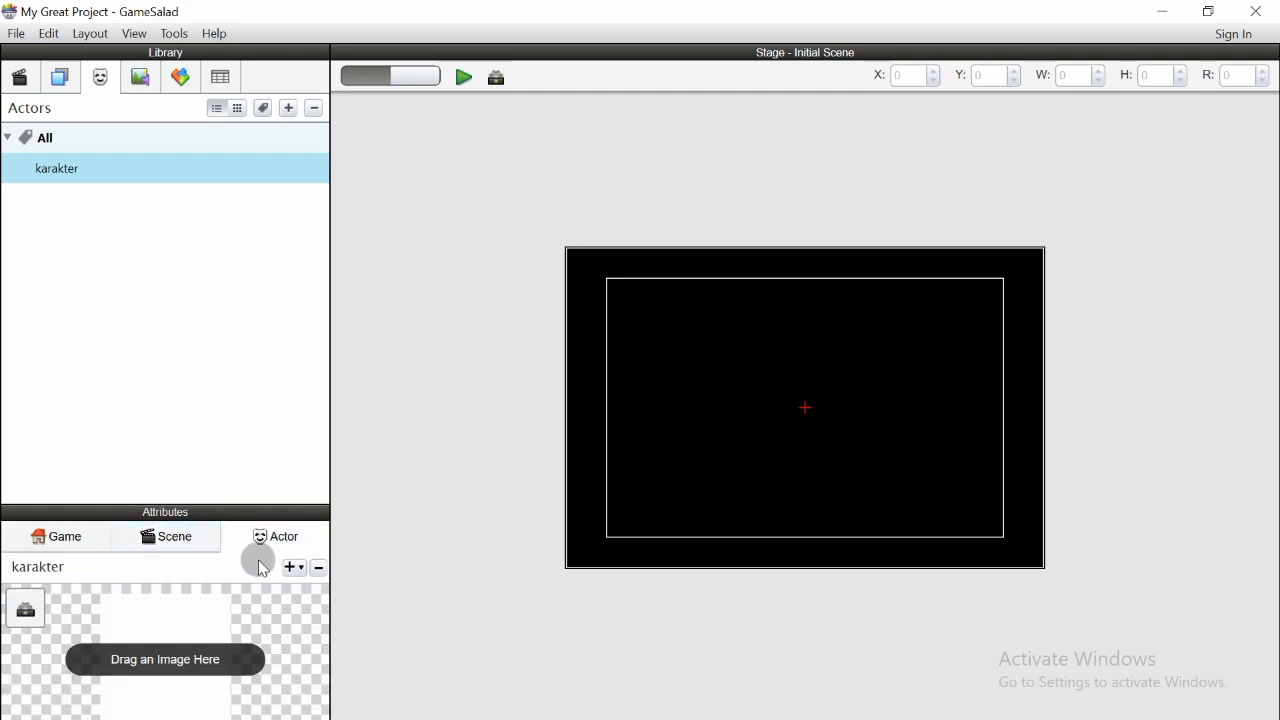
pyautogui.moveTo(249, 502); pyautogui.dragTo(240, 380)
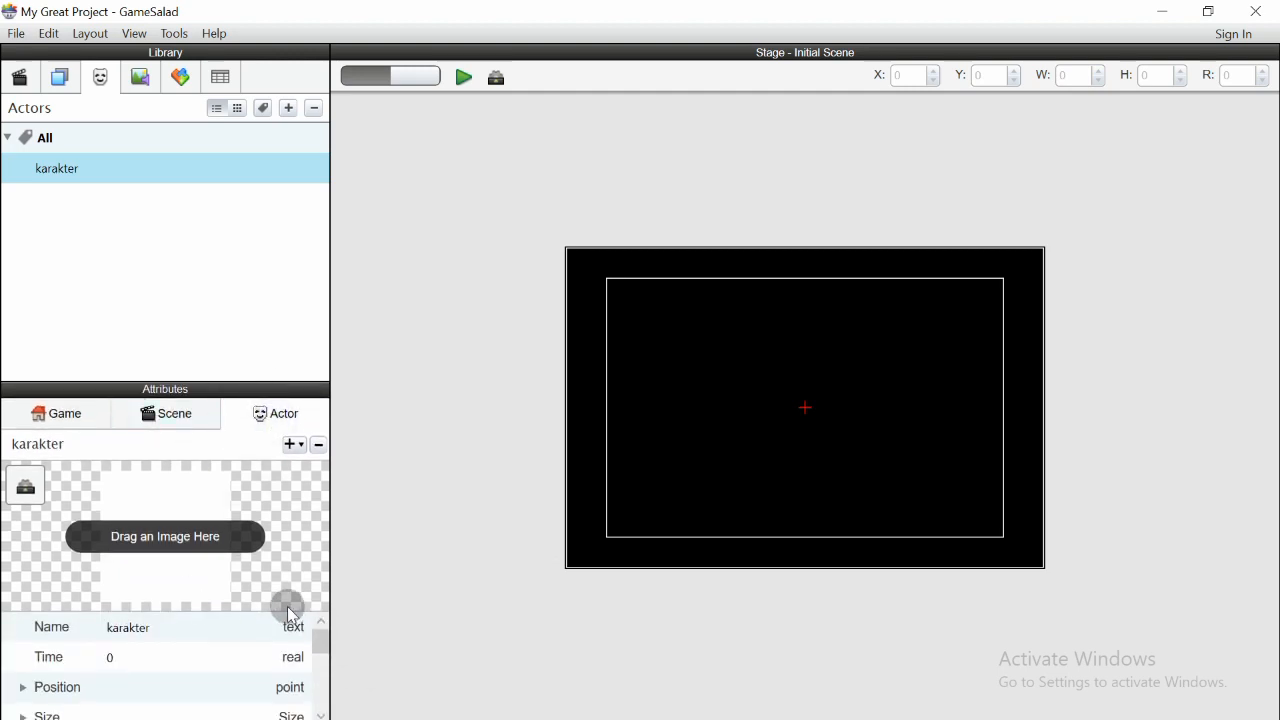
# - Assign the karakter2 image from the media library to the karakter actor
pyautogui.moveTo(318, 645)
pyautogui.mouseDown()
pyautogui.moveTo(324, 690)
pyautogui.moveTo(317, 642)
pyautogui.mouseUp()
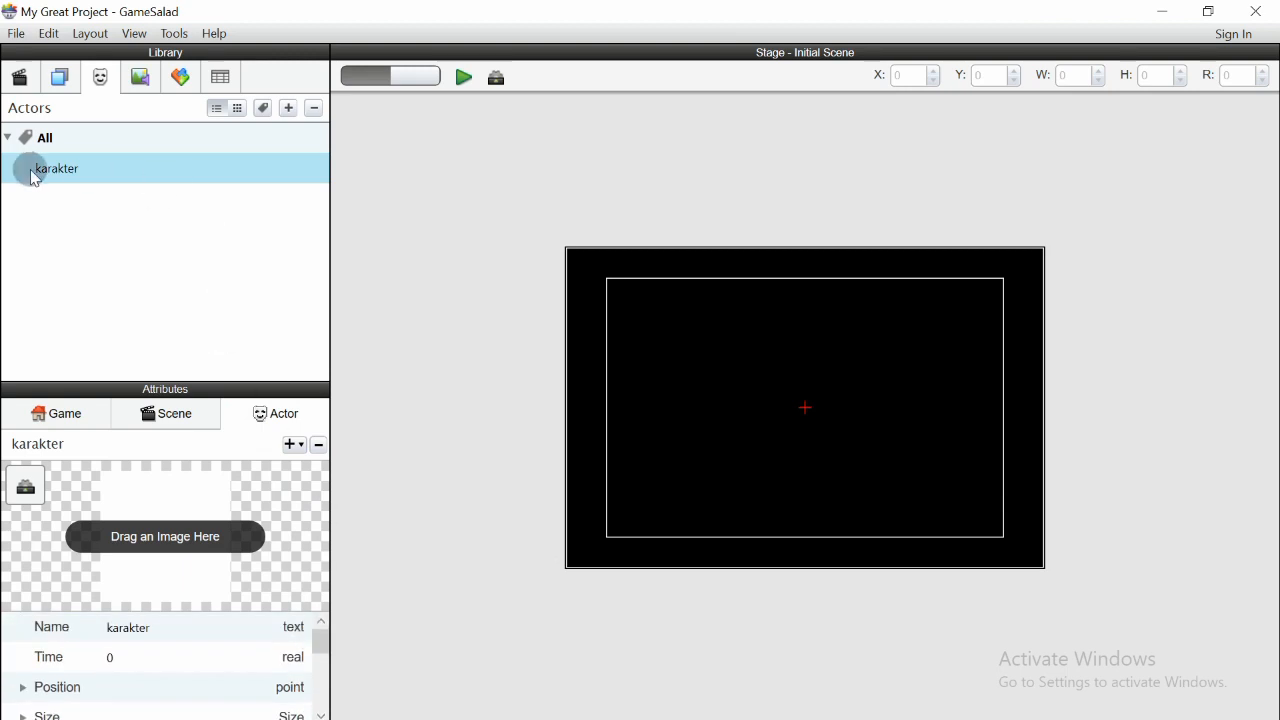
pyautogui.click(140, 80)
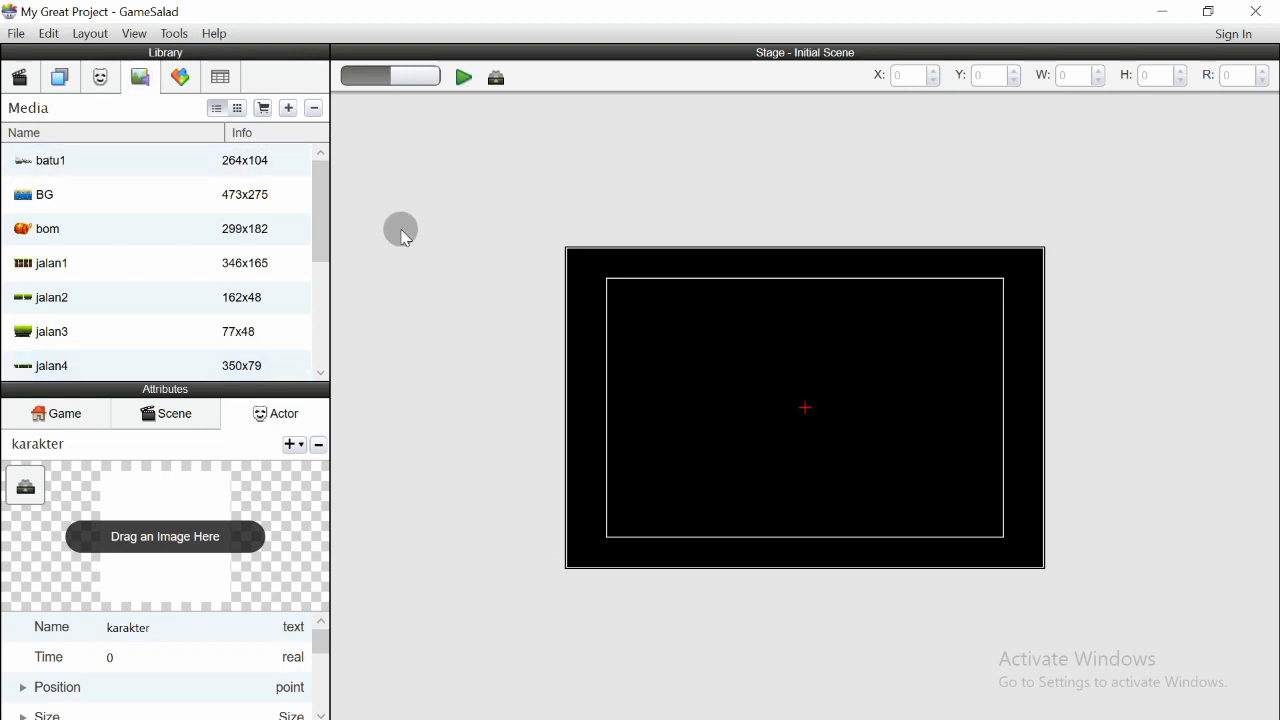
pyautogui.moveTo(317, 184); pyautogui.dragTo(320, 271)
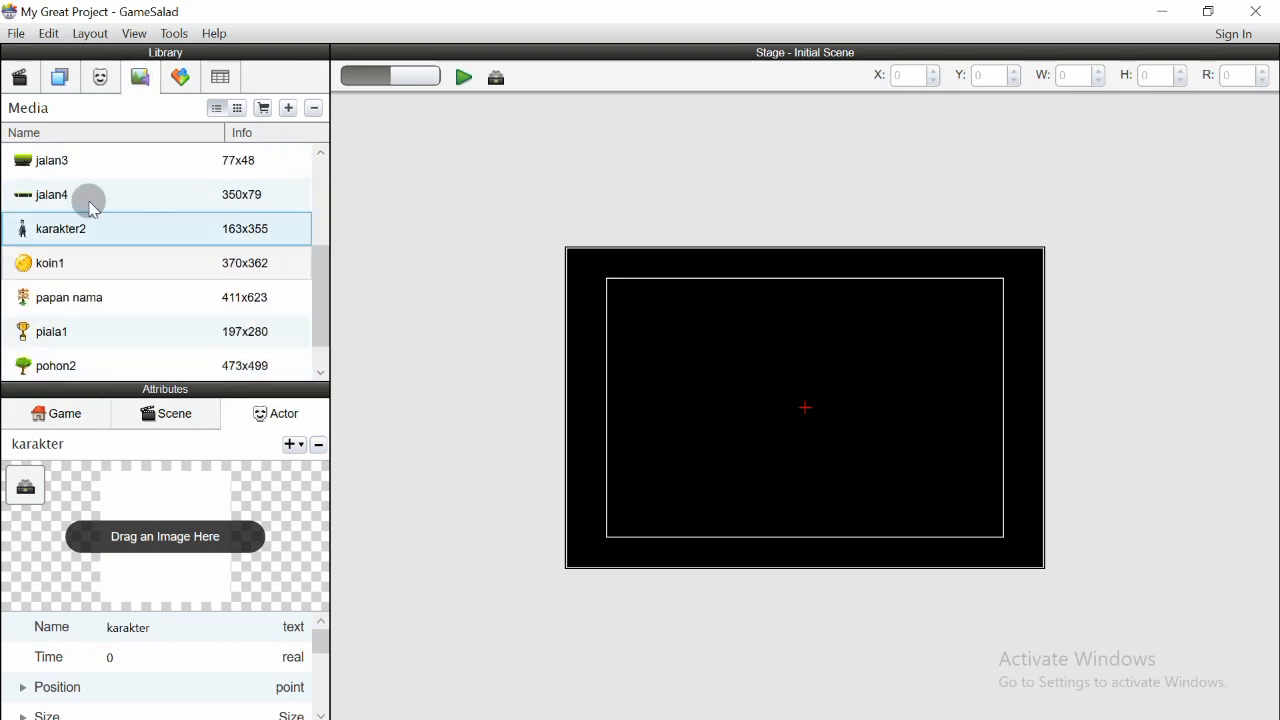
pyautogui.moveTo(91, 236); pyautogui.dragTo(91, 277)
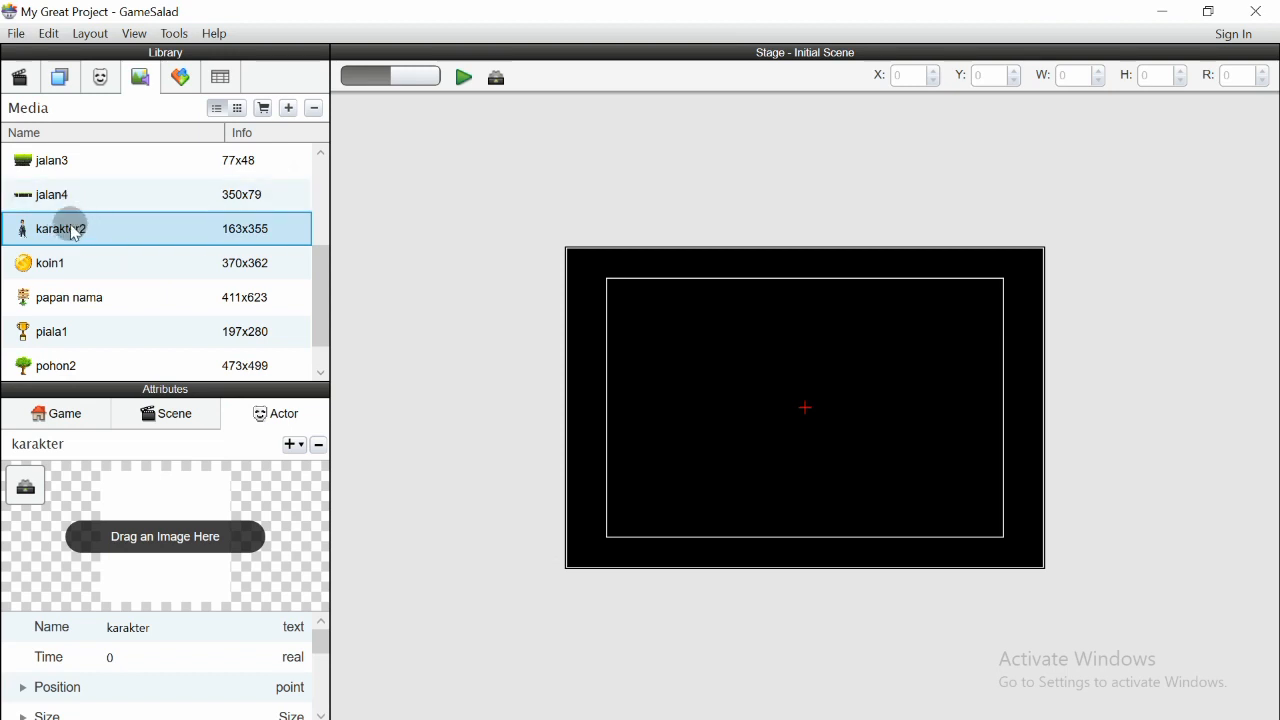
pyautogui.moveTo(72, 230); pyautogui.dragTo(174, 551)
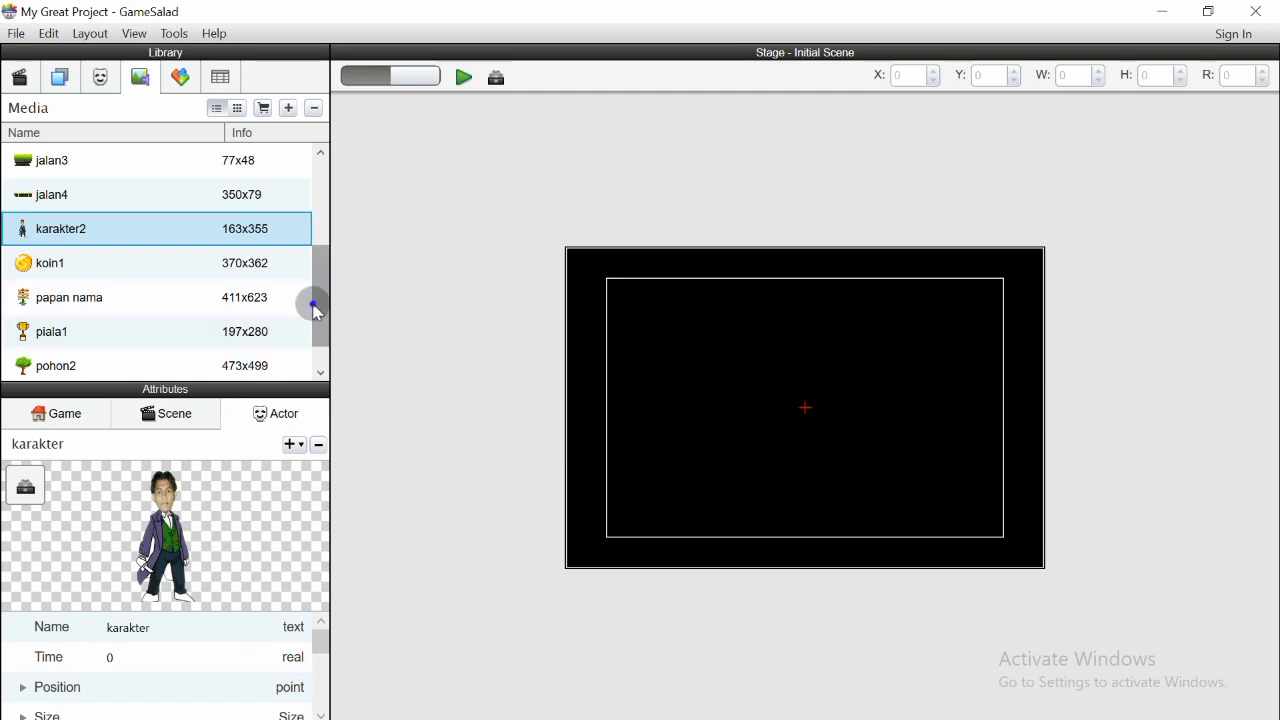
pyautogui.scroll(-1, 313, 298)
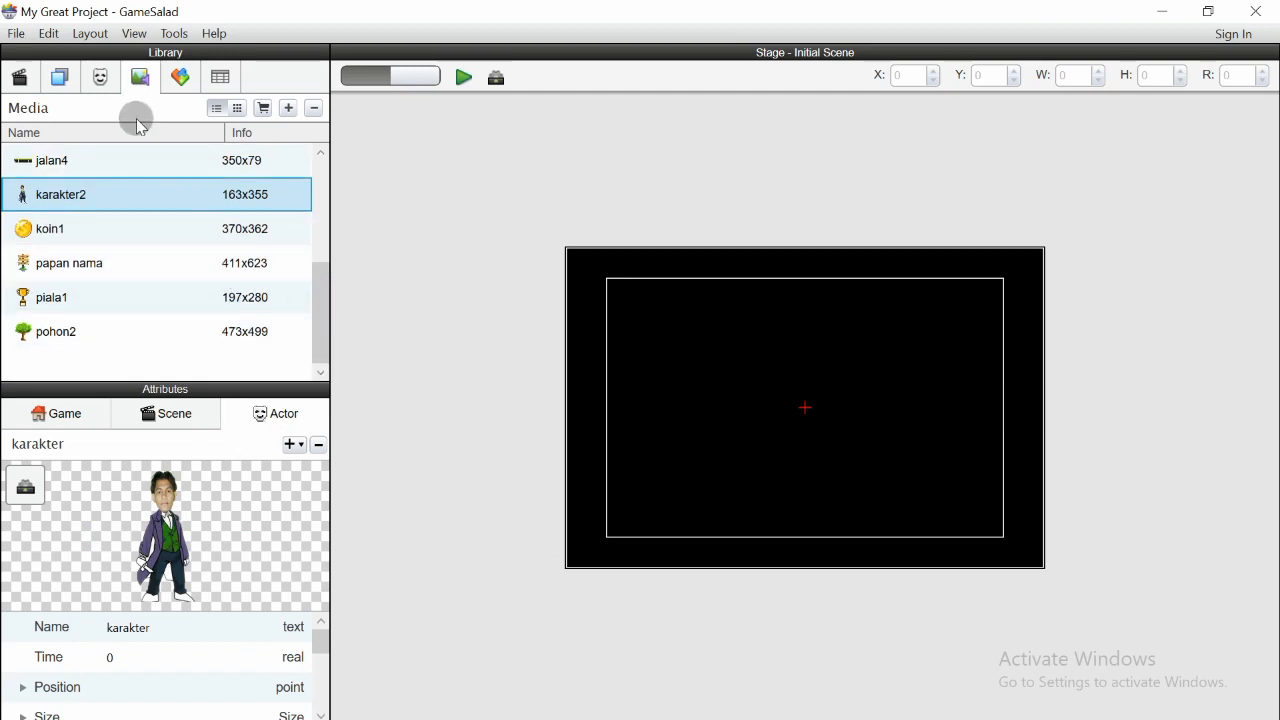
pyautogui.click(108, 86)
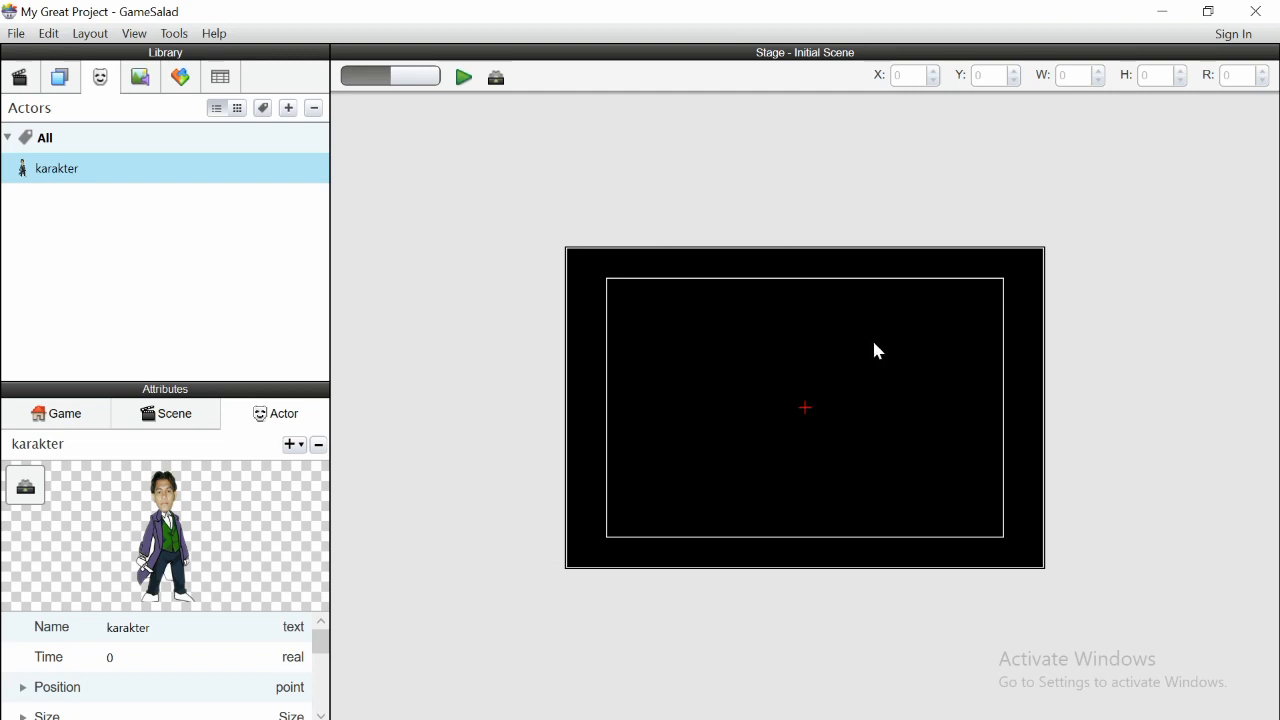
# - Create a new actor and name it koin
pyautogui.click(137, 80)
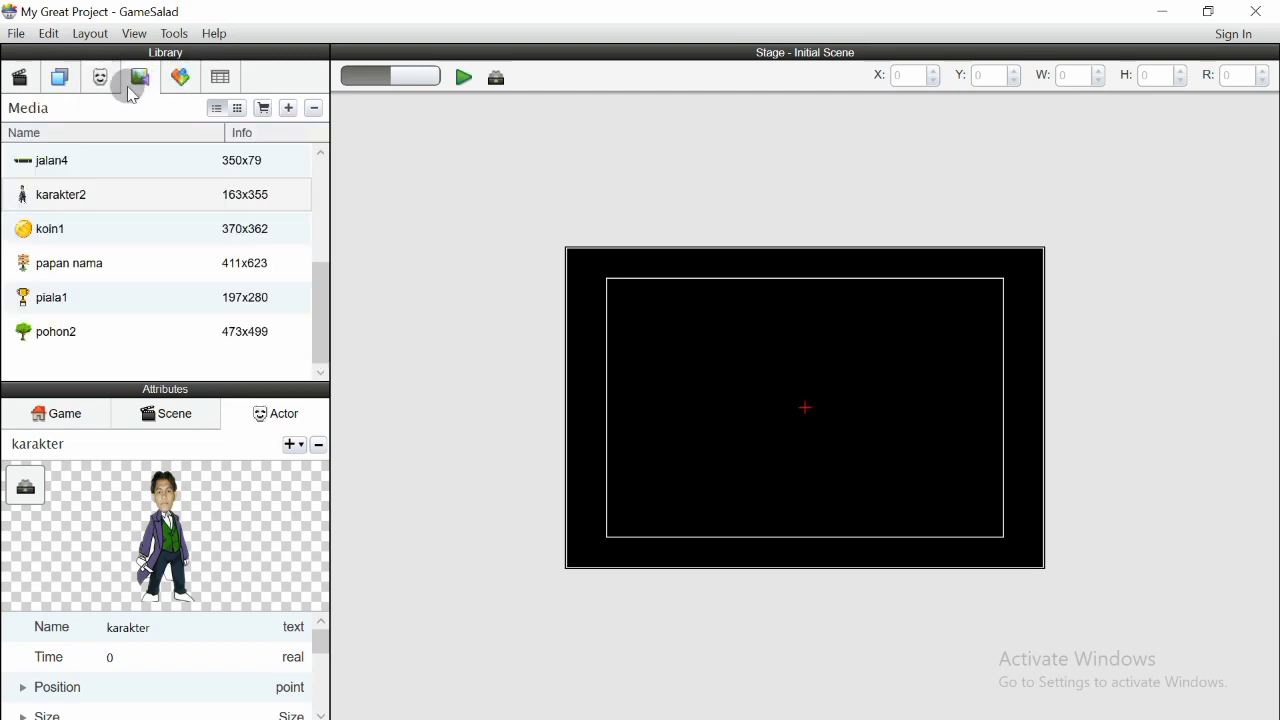
pyautogui.click(100, 78)
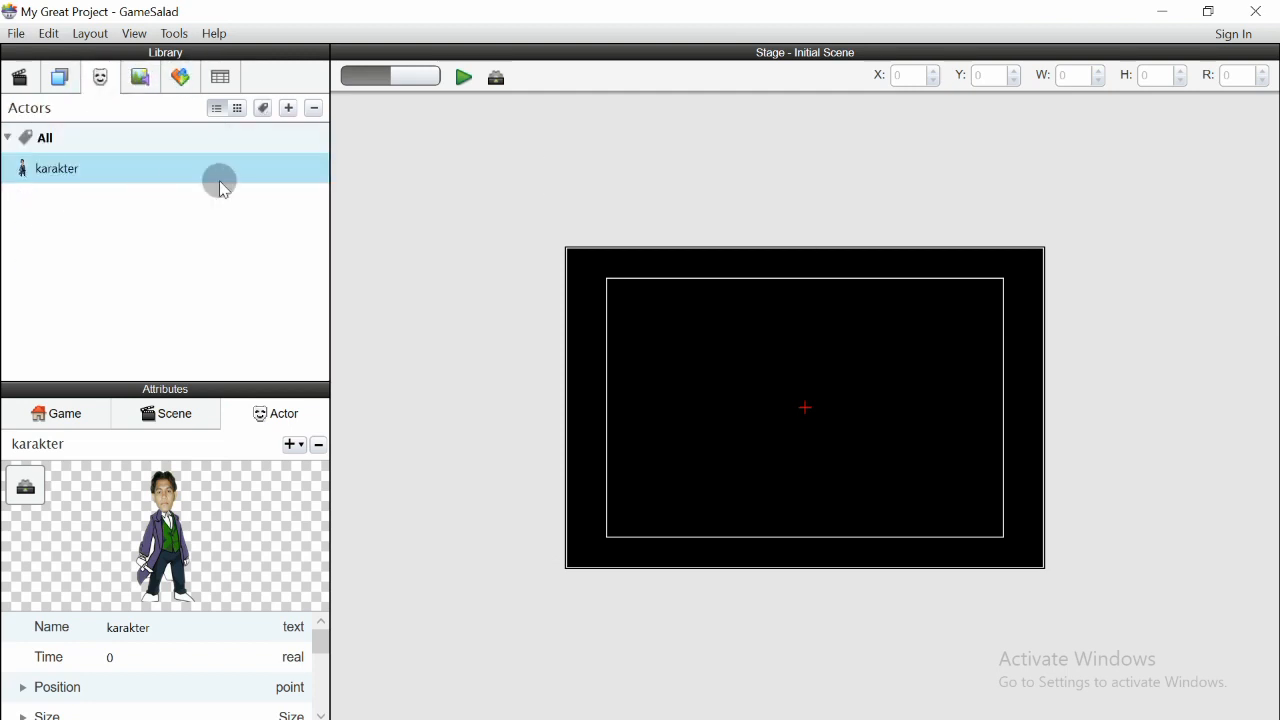
pyautogui.click(289, 108)
pyautogui.click(115, 196)
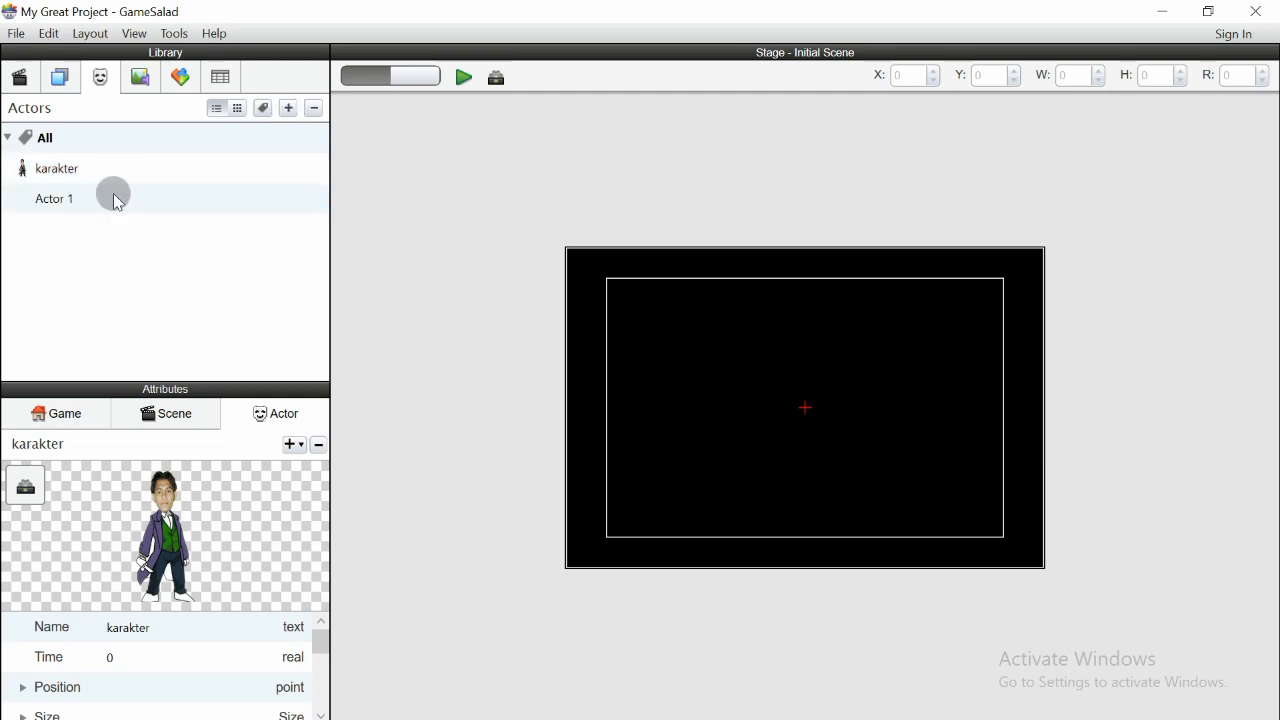
pyautogui.doubleClick(58, 200)
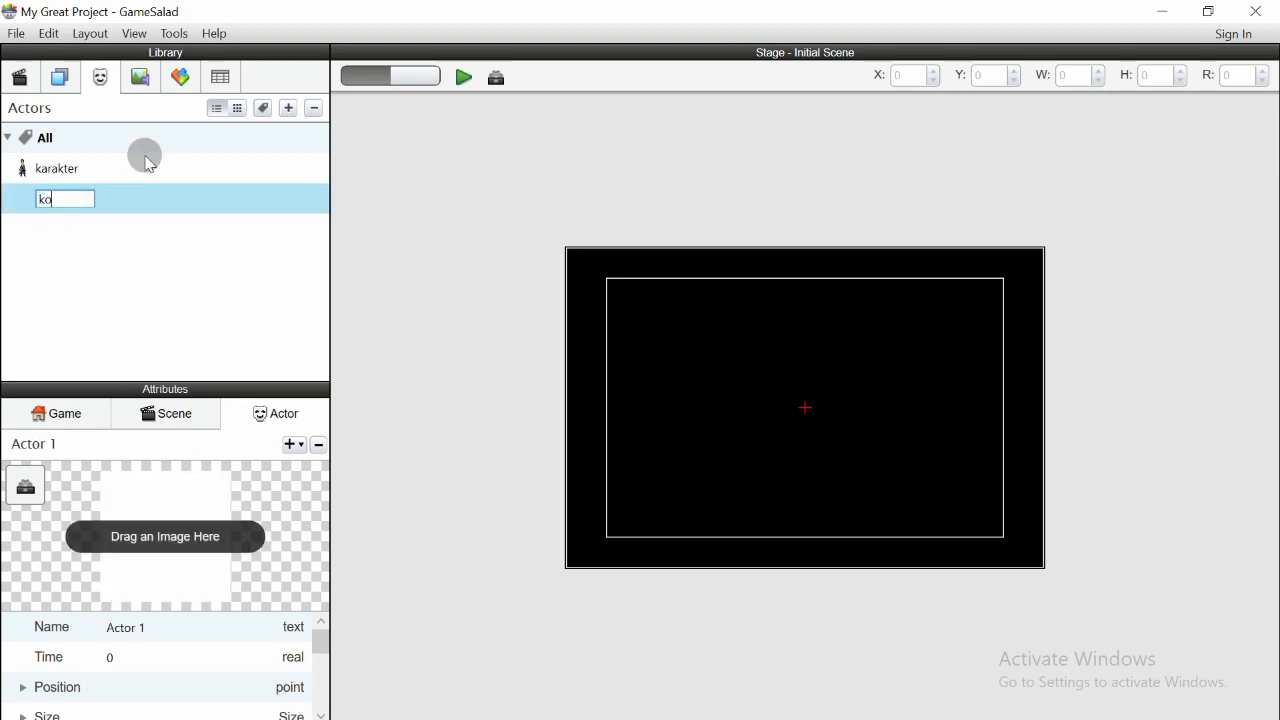
pyautogui.press('Return')
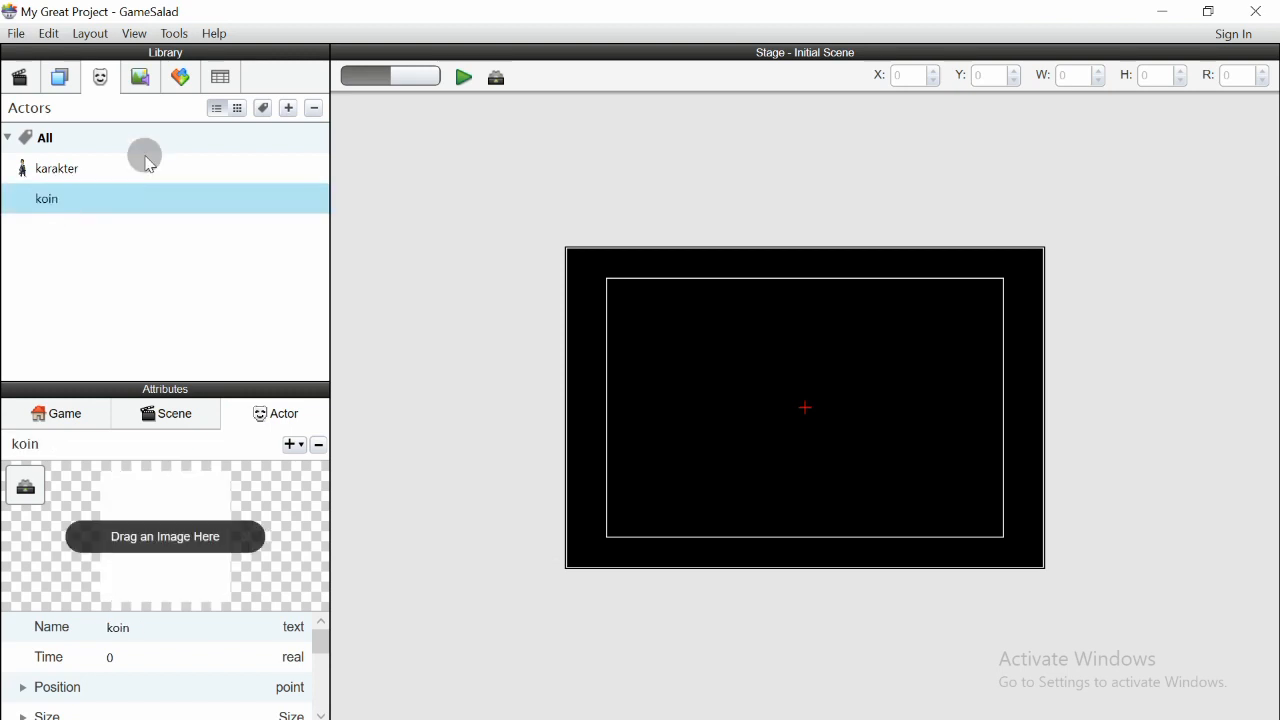
# - Assign the koin1 image to the koin actor
pyautogui.click(134, 82)
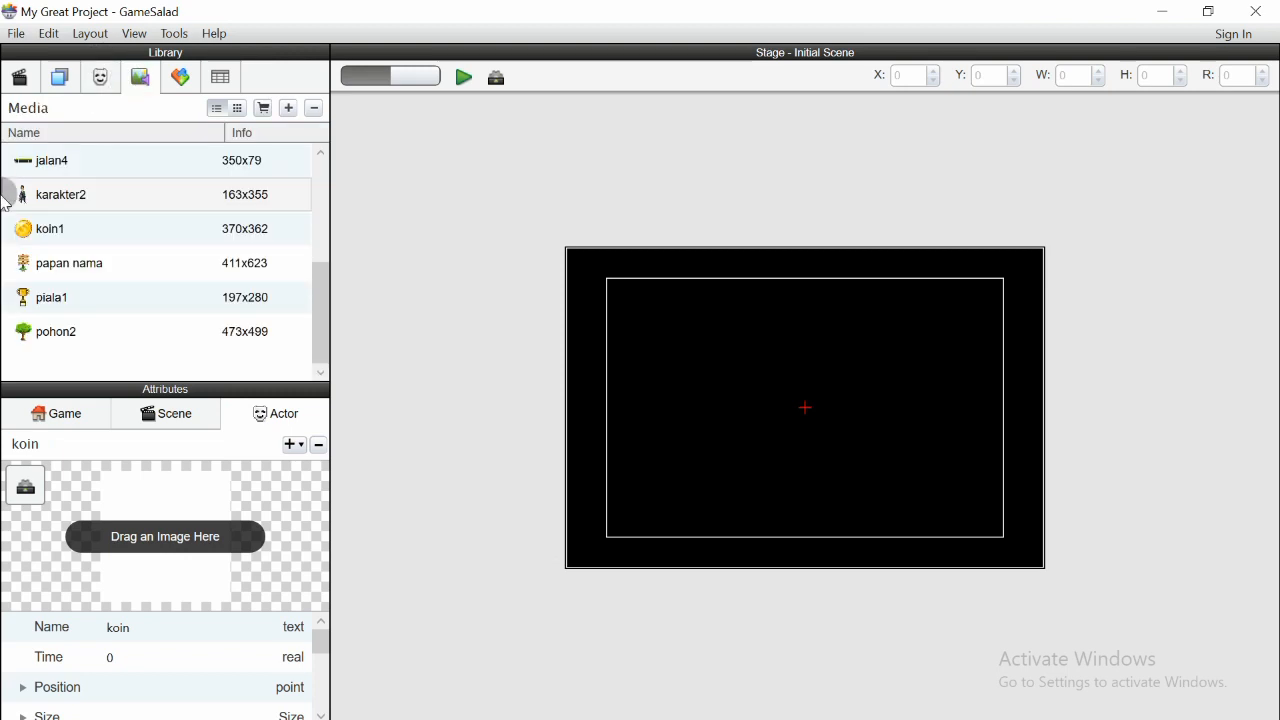
pyautogui.moveTo(69, 226); pyautogui.dragTo(196, 506)
pyautogui.click(104, 80)
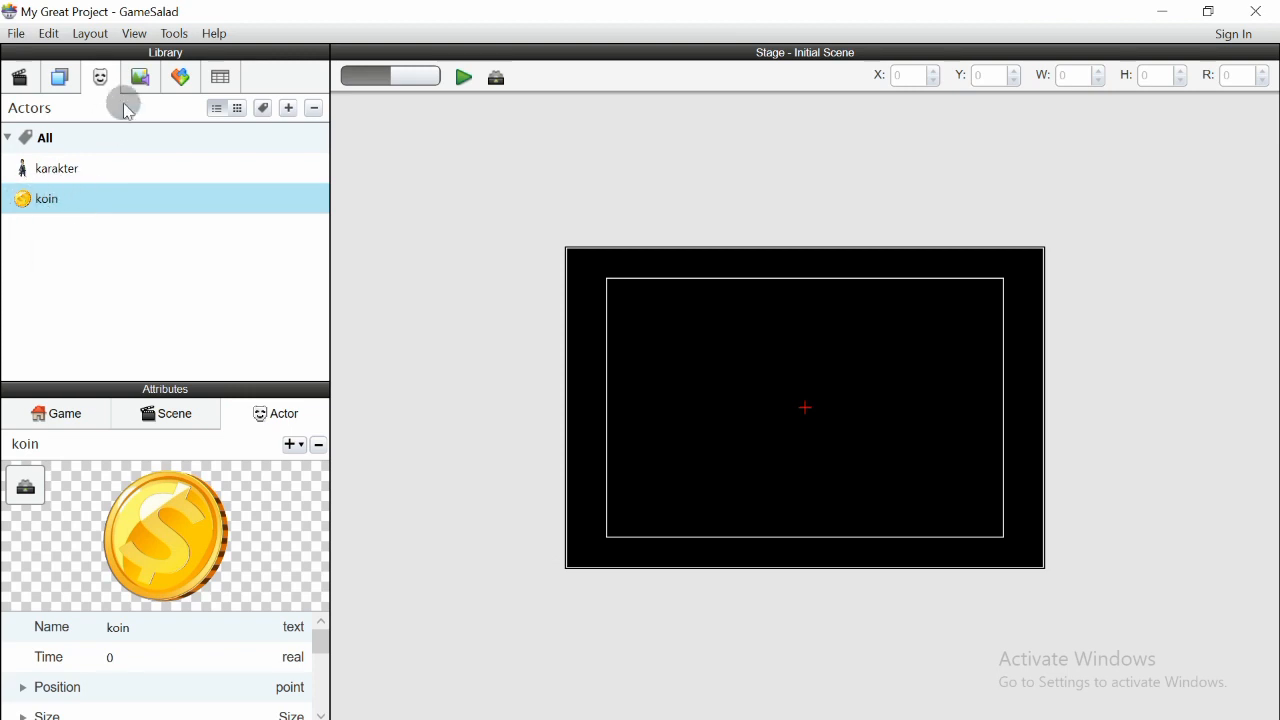
# - Create another actor and name it papannama
pyautogui.click(289, 109)
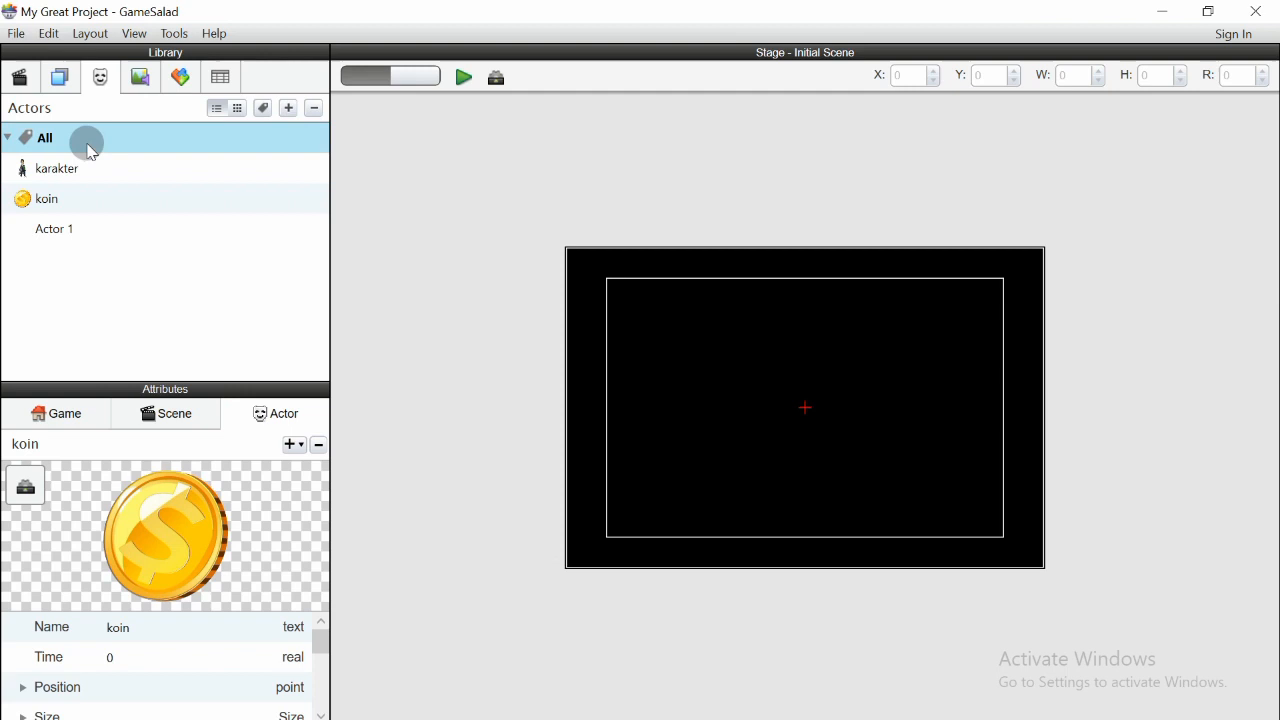
pyautogui.doubleClick(55, 228)
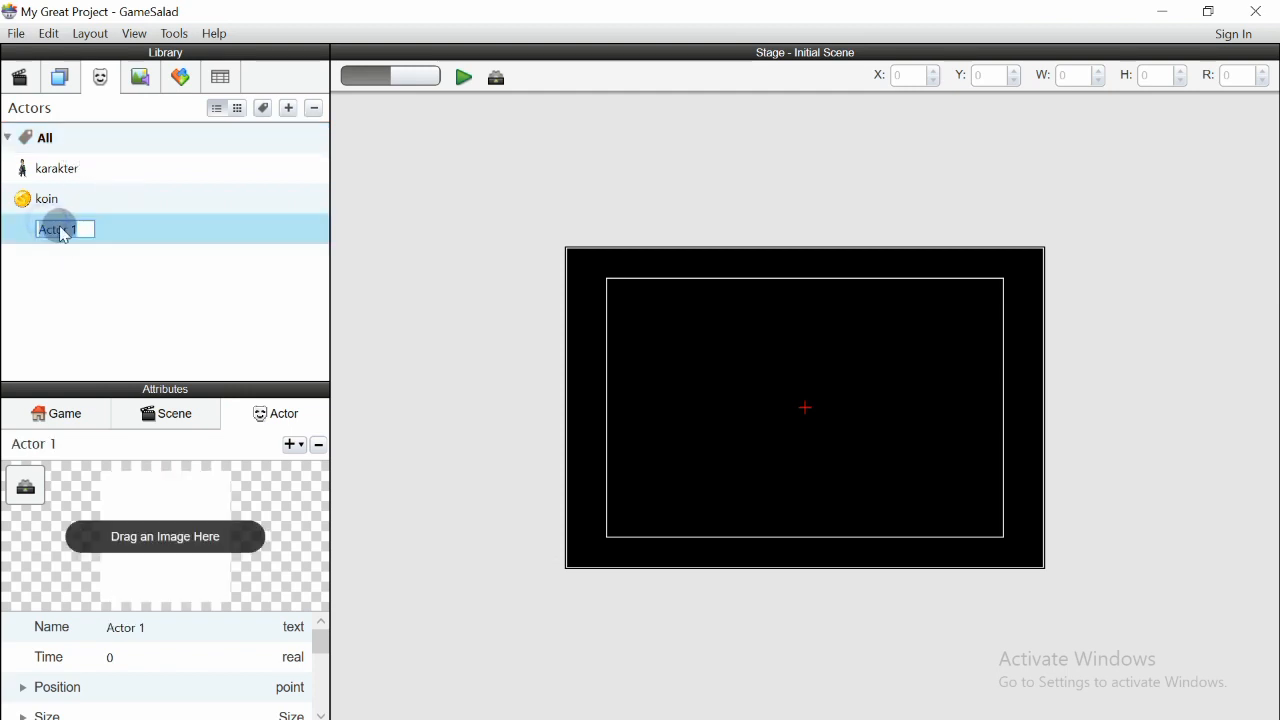
pyautogui.write('papannama')
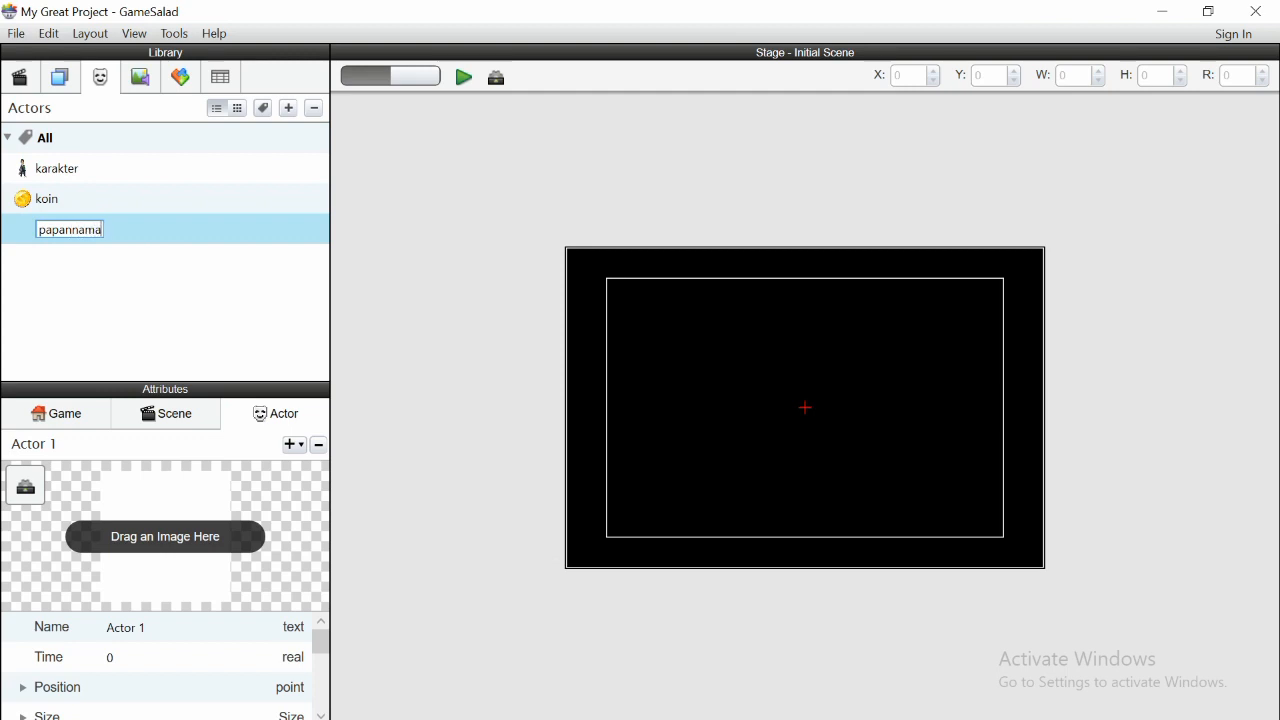
pyautogui.press('Return')
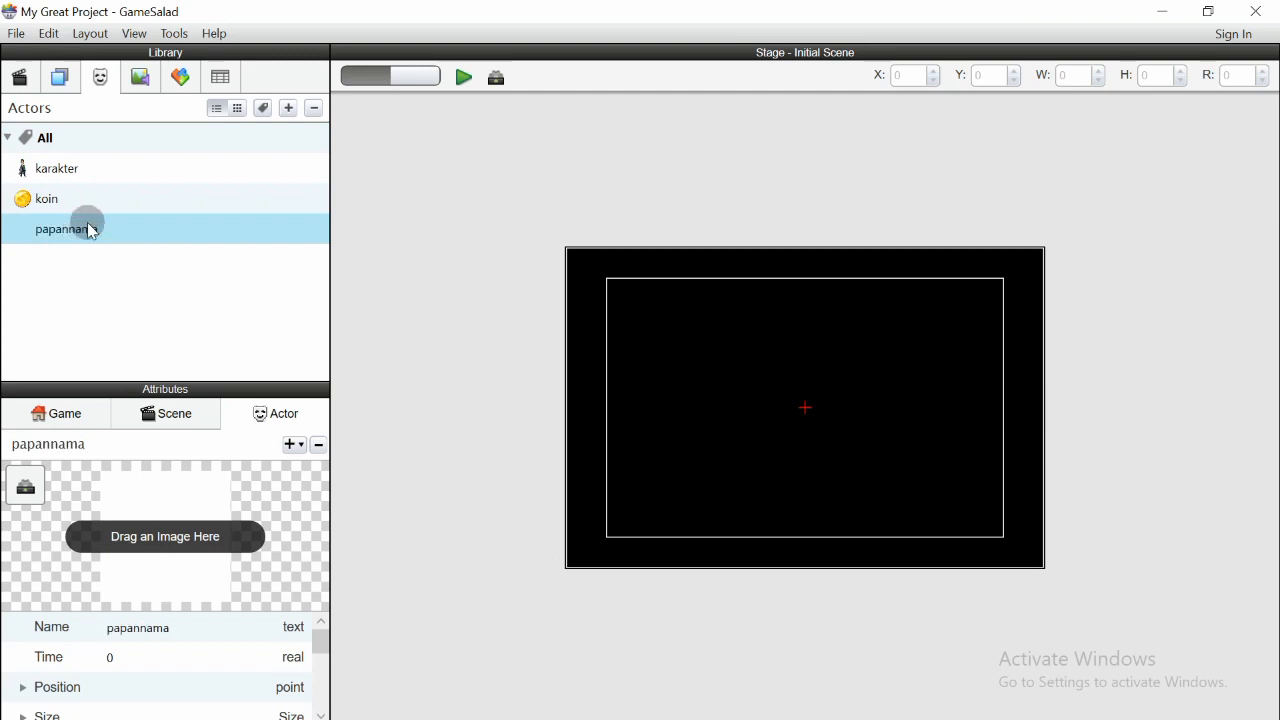
# - Assign the papan nama image to the papannama actor
pyautogui.click(140, 80)
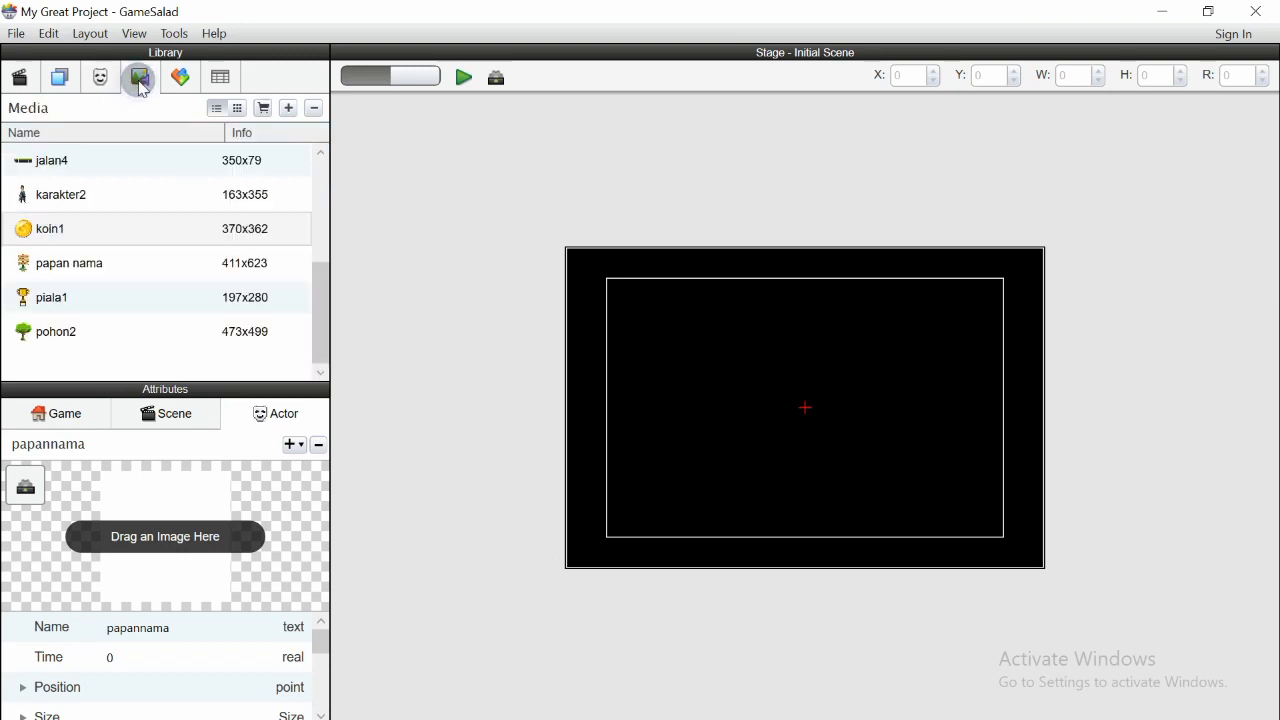
pyautogui.click(104, 305)
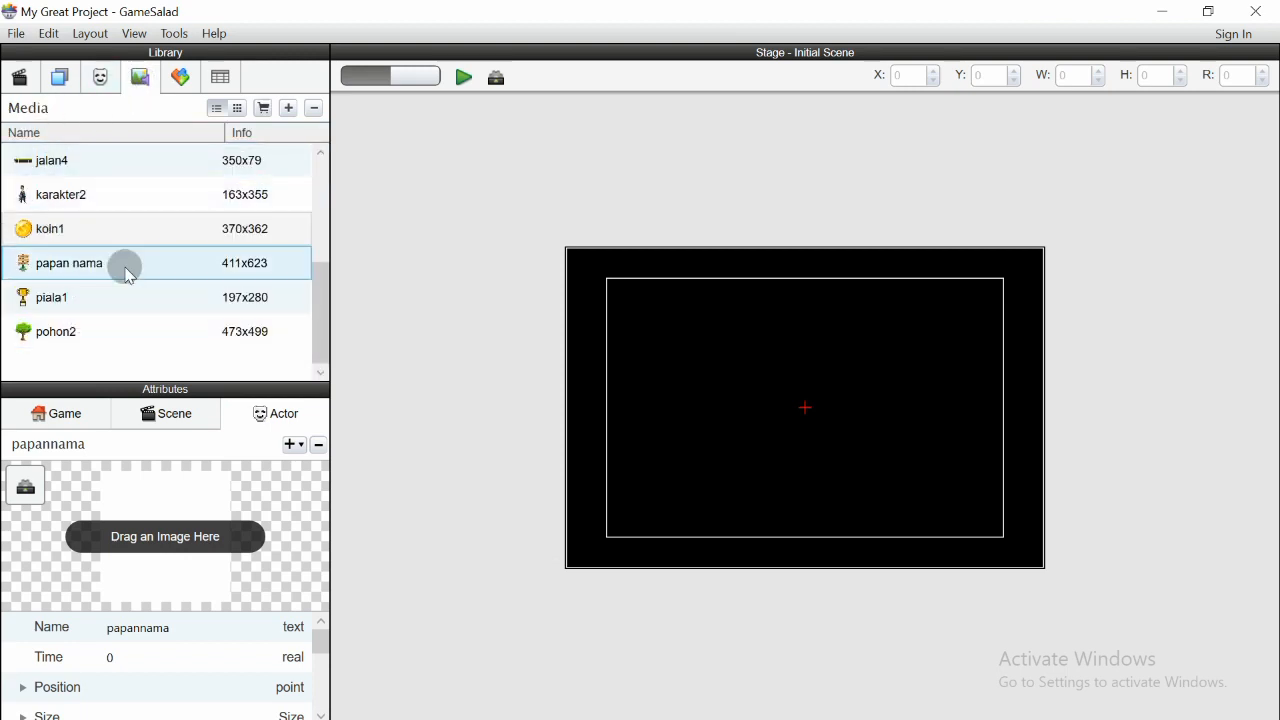
pyautogui.moveTo(322, 320); pyautogui.dragTo(319, 283)
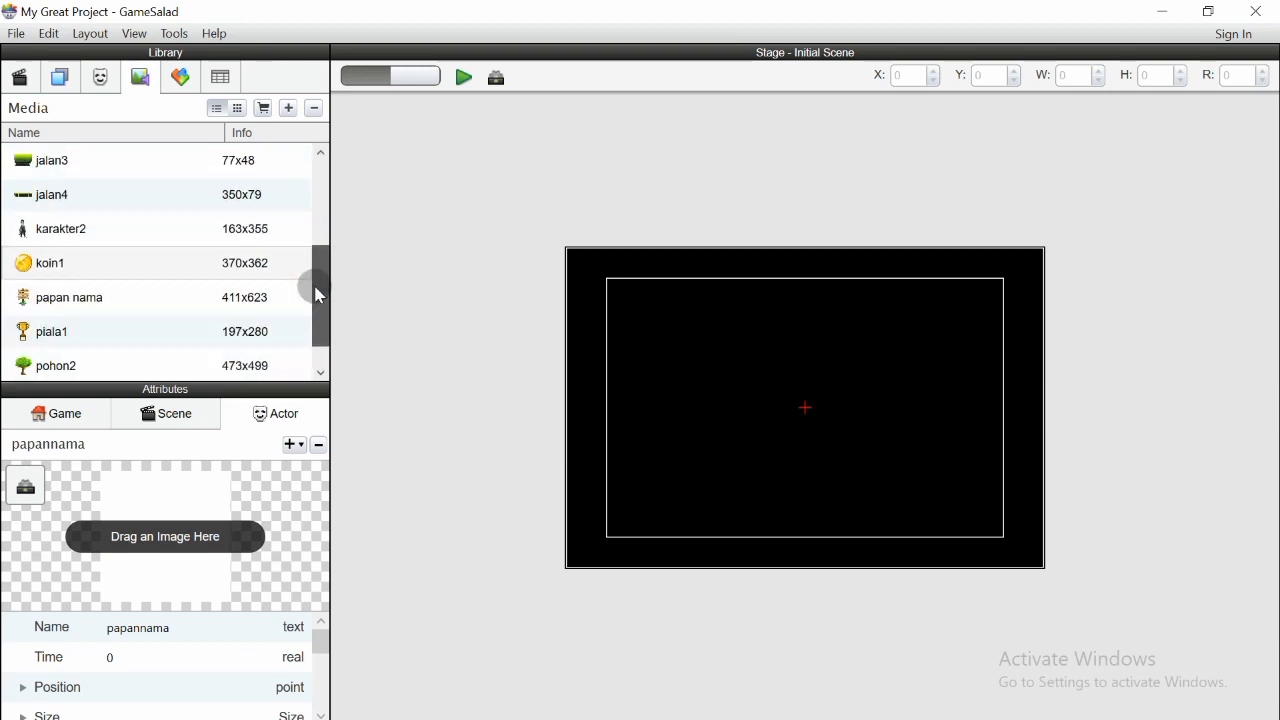
pyautogui.moveTo(97, 294); pyautogui.dragTo(154, 532)
pyautogui.click(102, 78)
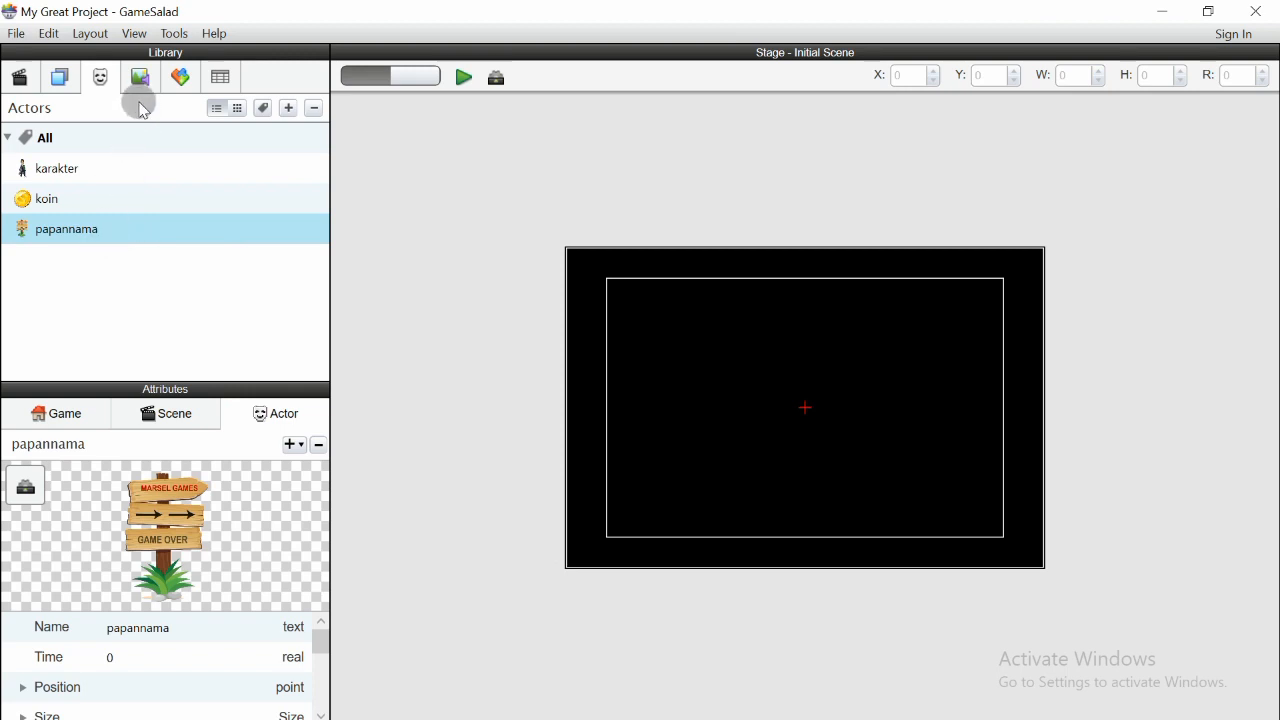
# - Create another actor and name it tanah1
pyautogui.click(287, 110)
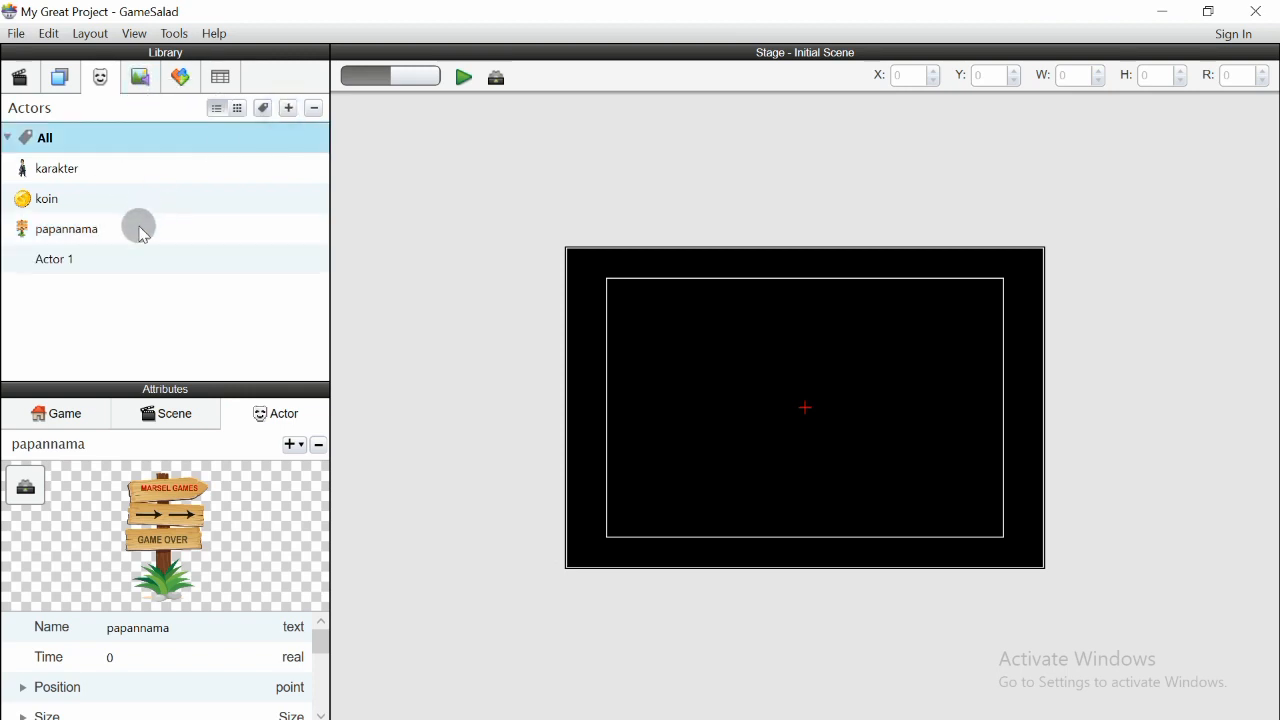
pyautogui.doubleClick(72, 260)
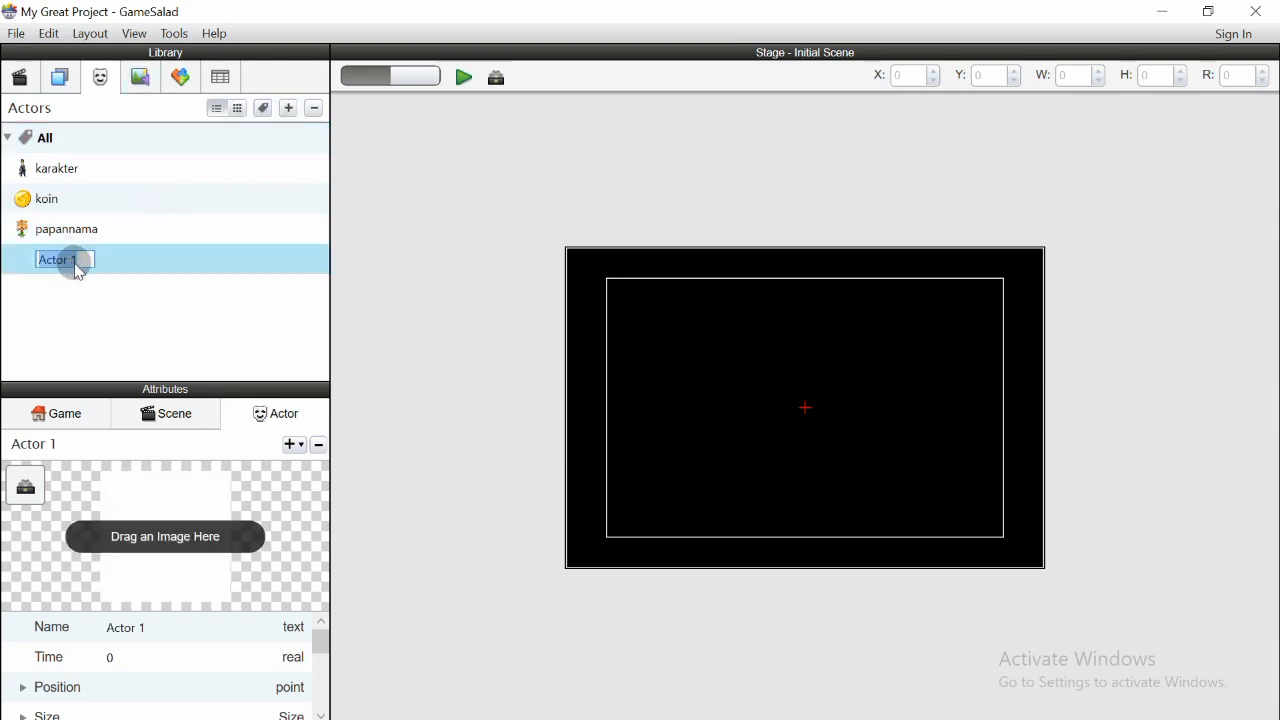
pyautogui.write('tanah1')
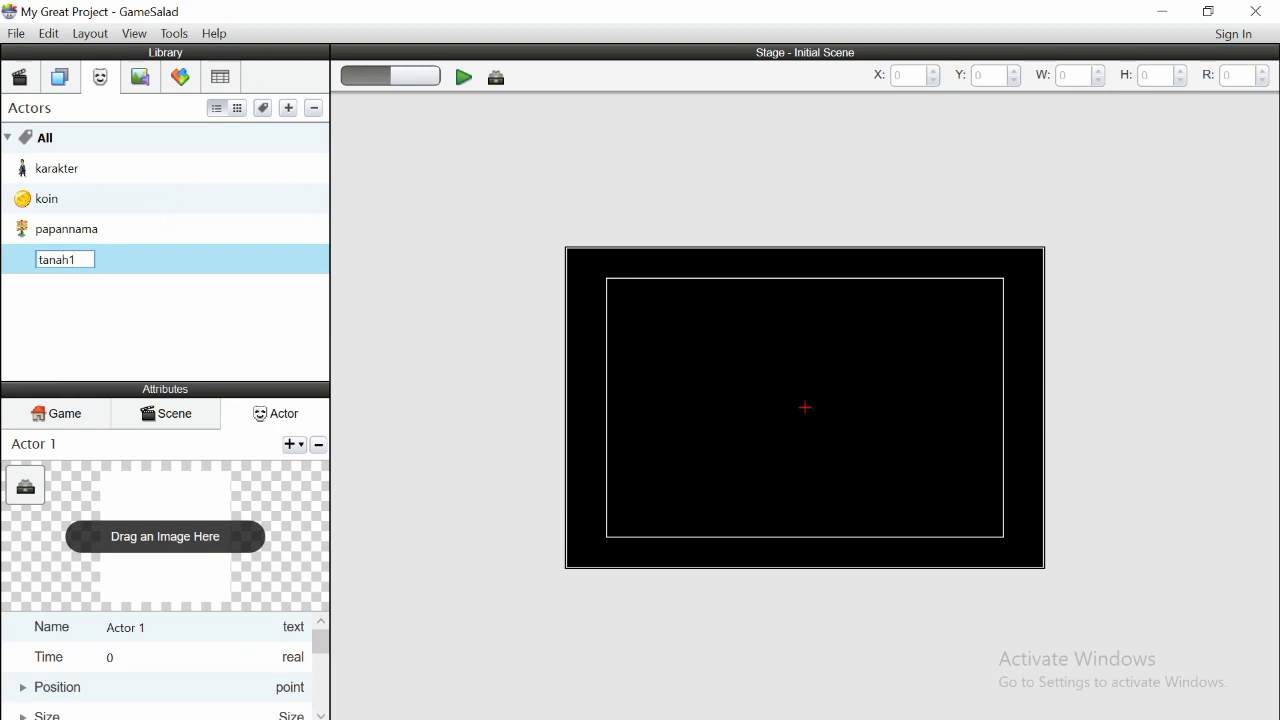
pyautogui.press('Return')
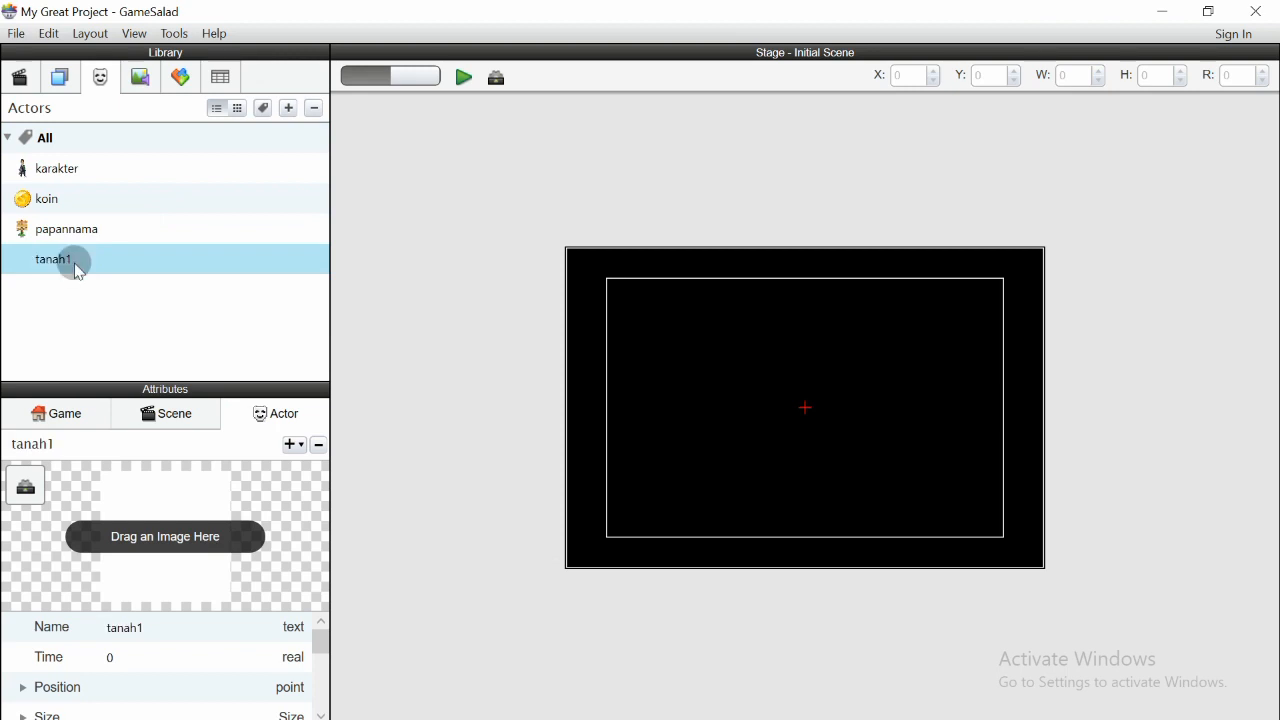
# - Assign the jalan1 image to the tanah1 actor
pyautogui.click(136, 86)
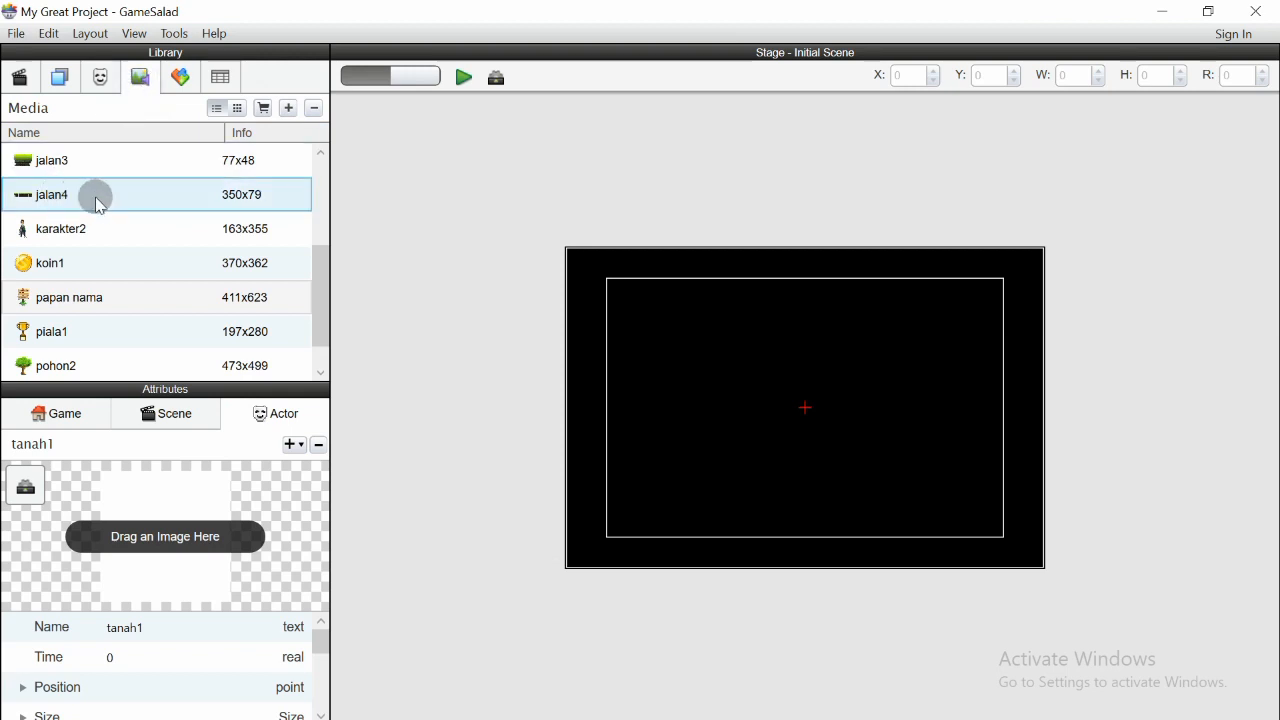
pyautogui.moveTo(321, 312); pyautogui.dragTo(328, 266)
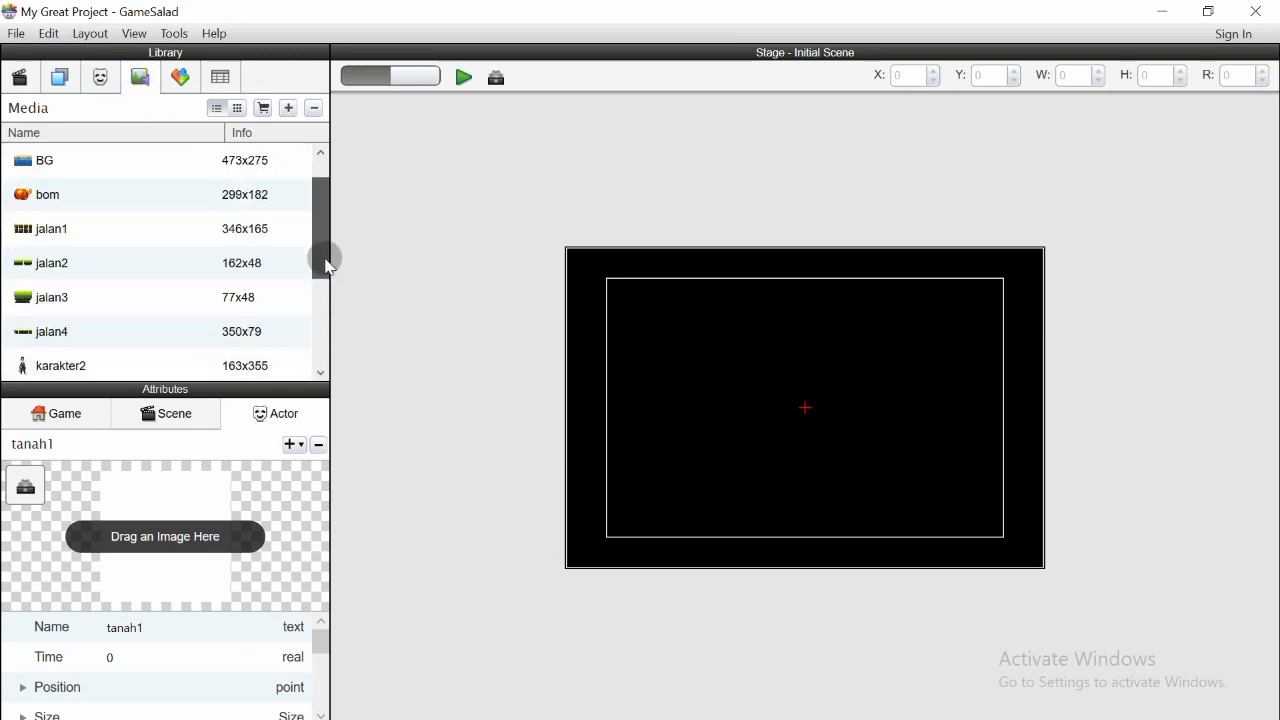
pyautogui.click(14, 215)
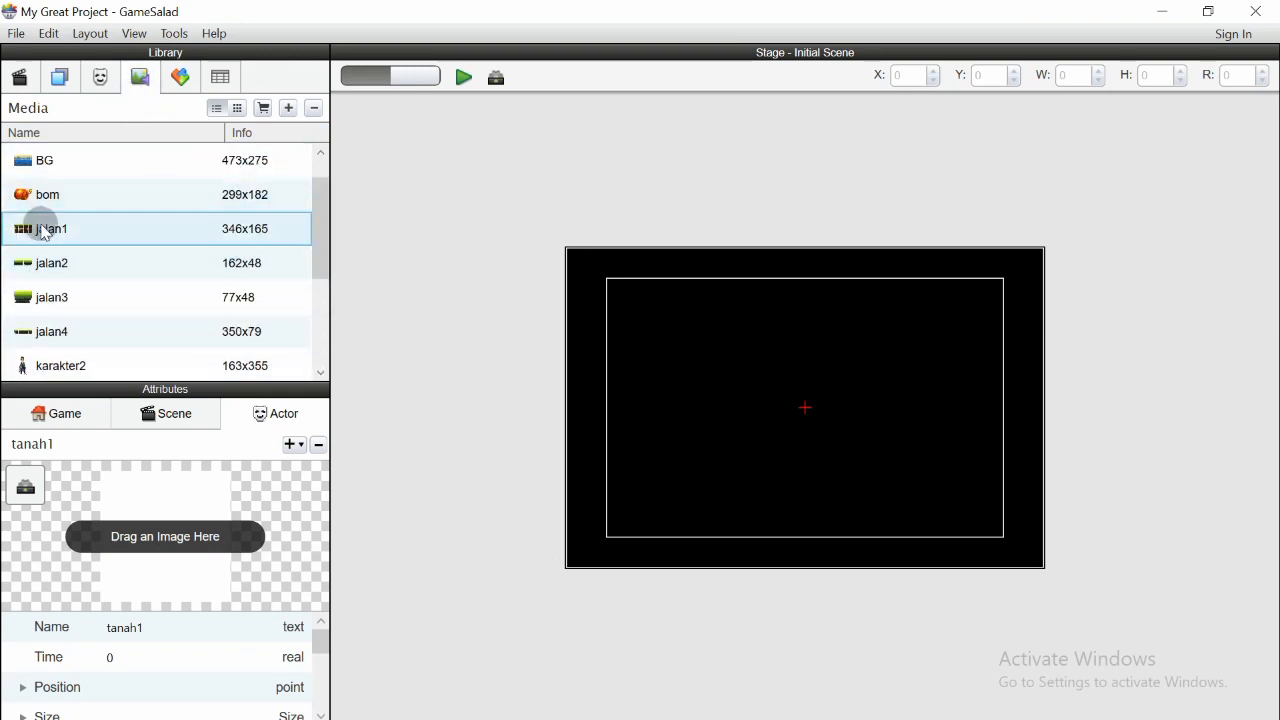
pyautogui.moveTo(63, 228); pyautogui.dragTo(172, 523)
pyautogui.click(99, 78)
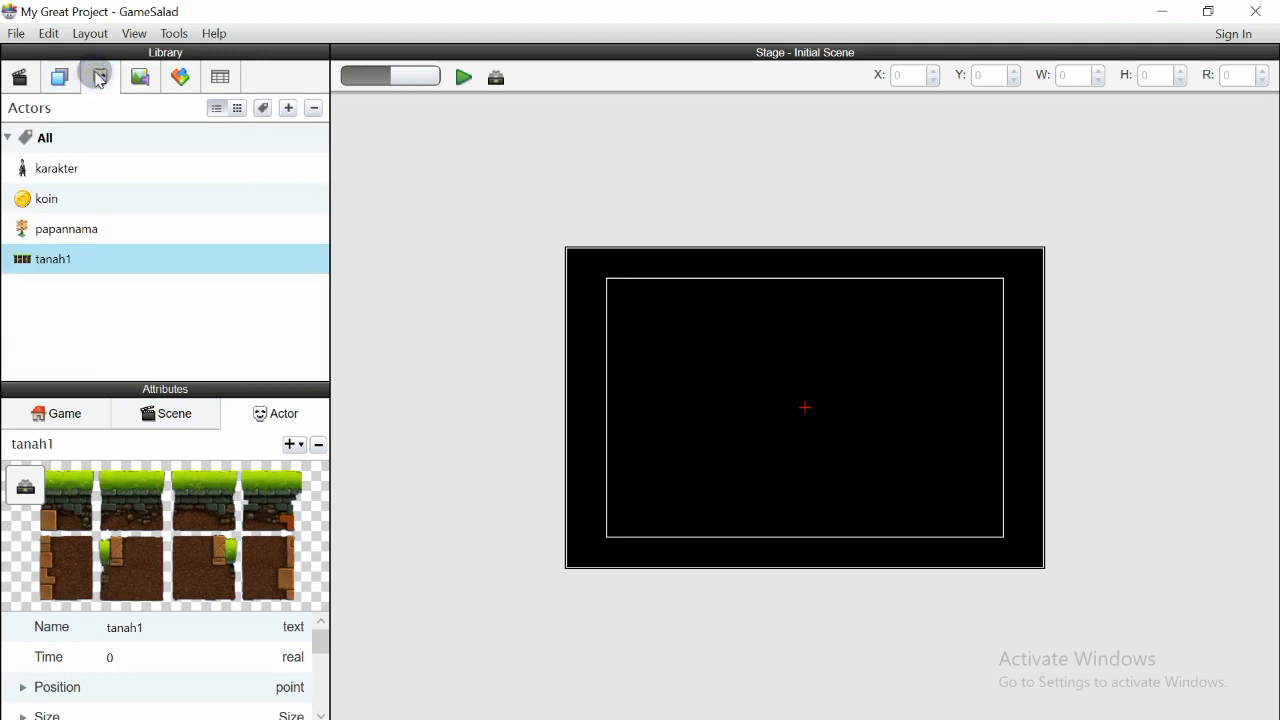
# - Create another actor and name it tanah2
pyautogui.click(290, 110)
pyautogui.doubleClick(57, 291)
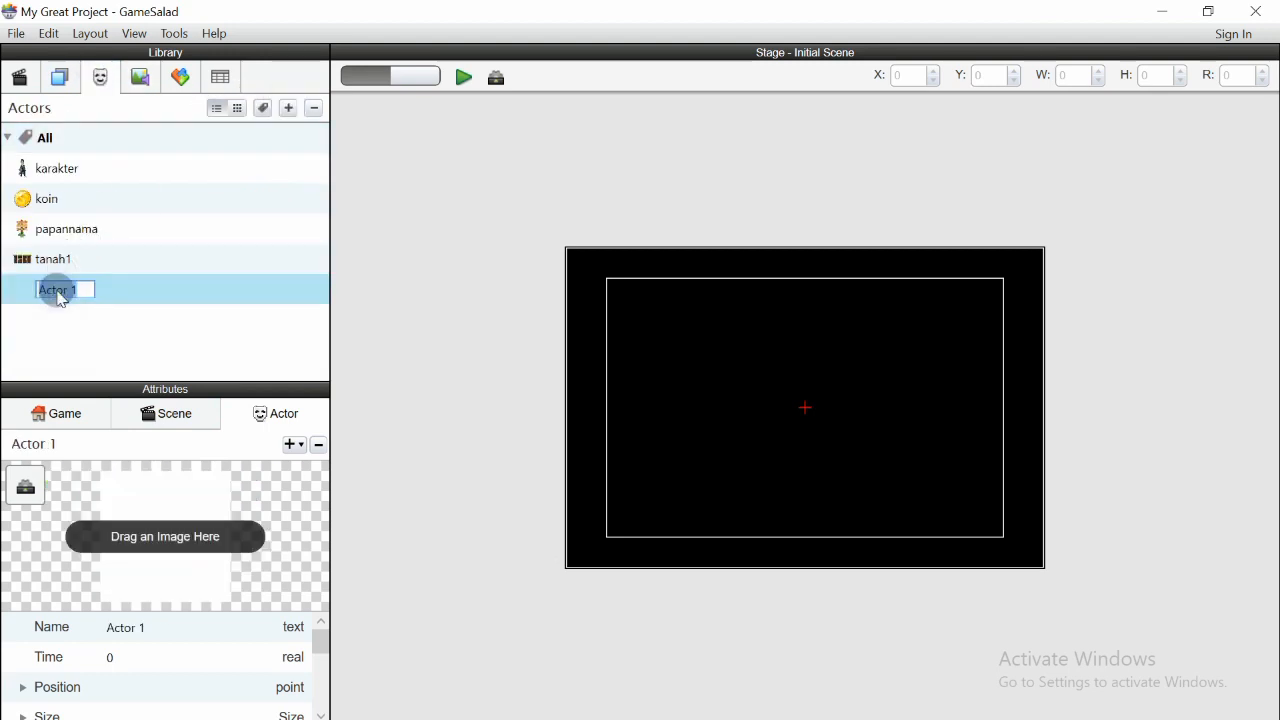
pyautogui.write('tanah')
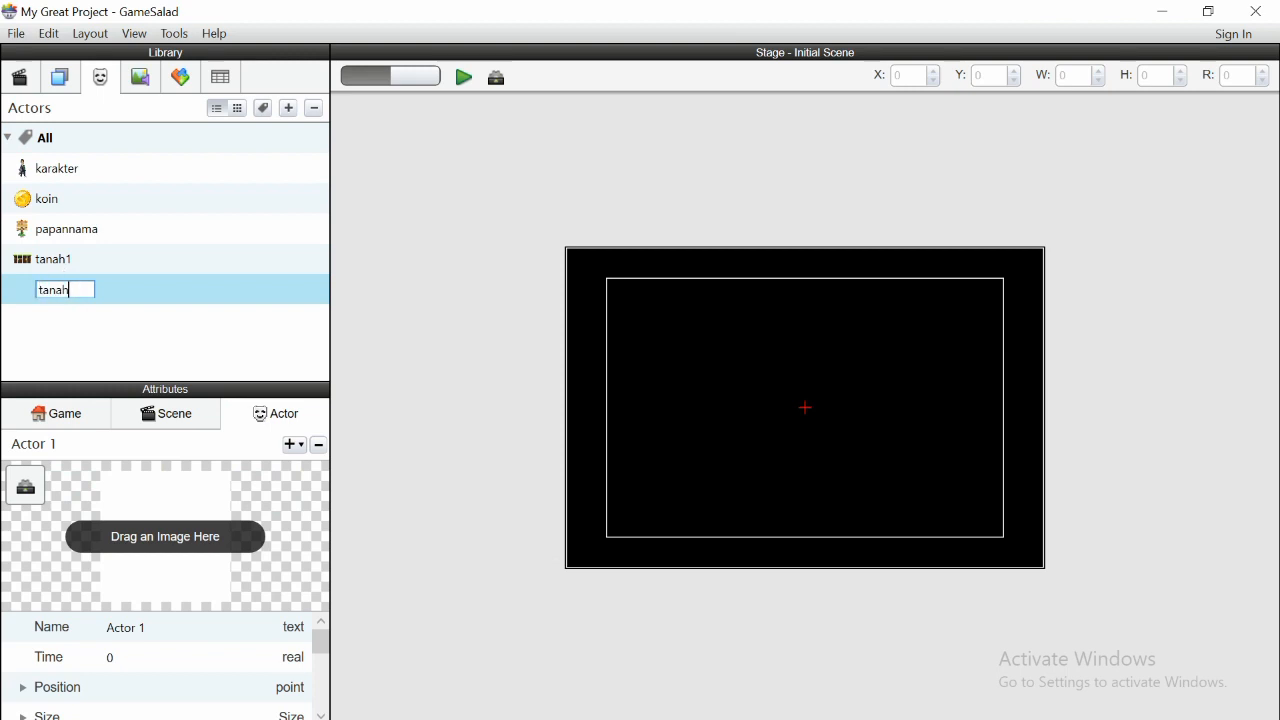
pyautogui.write('2')
pyautogui.press('Return')
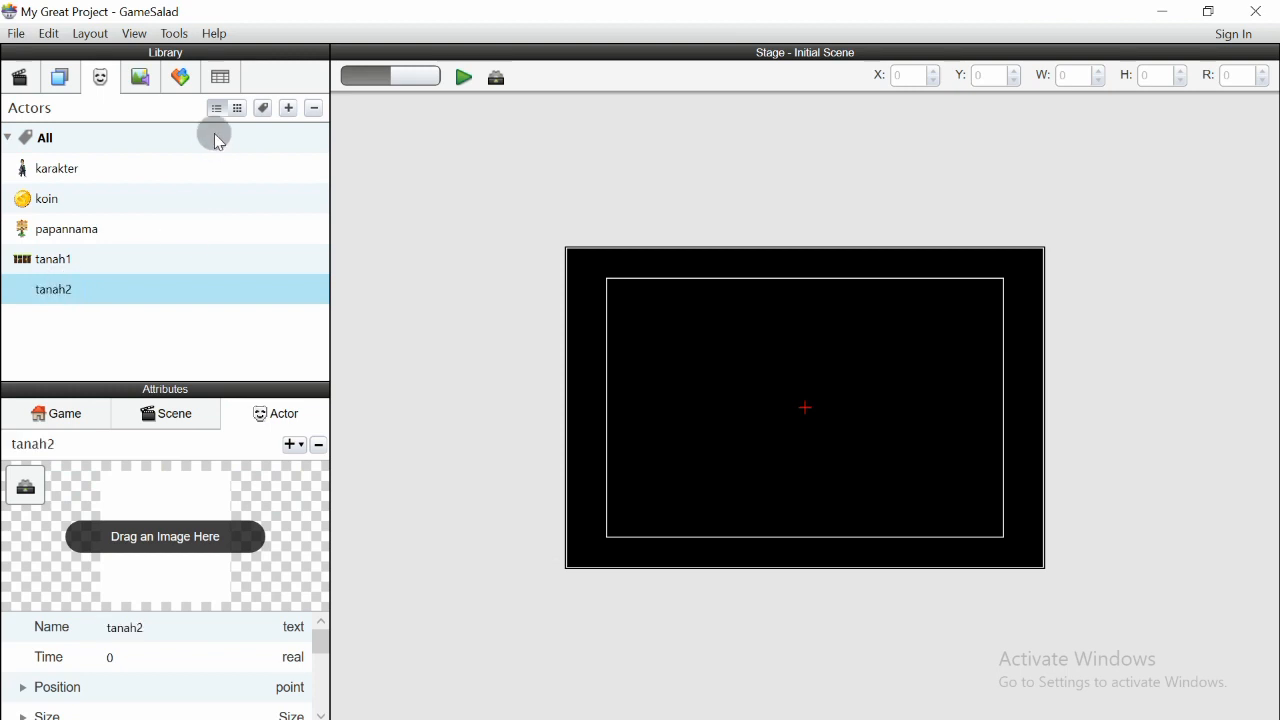
# - Assign the jalan3 image to the tanah2 actor
pyautogui.click(140, 78)
pyautogui.moveTo(77, 270); pyautogui.dragTo(152, 515)
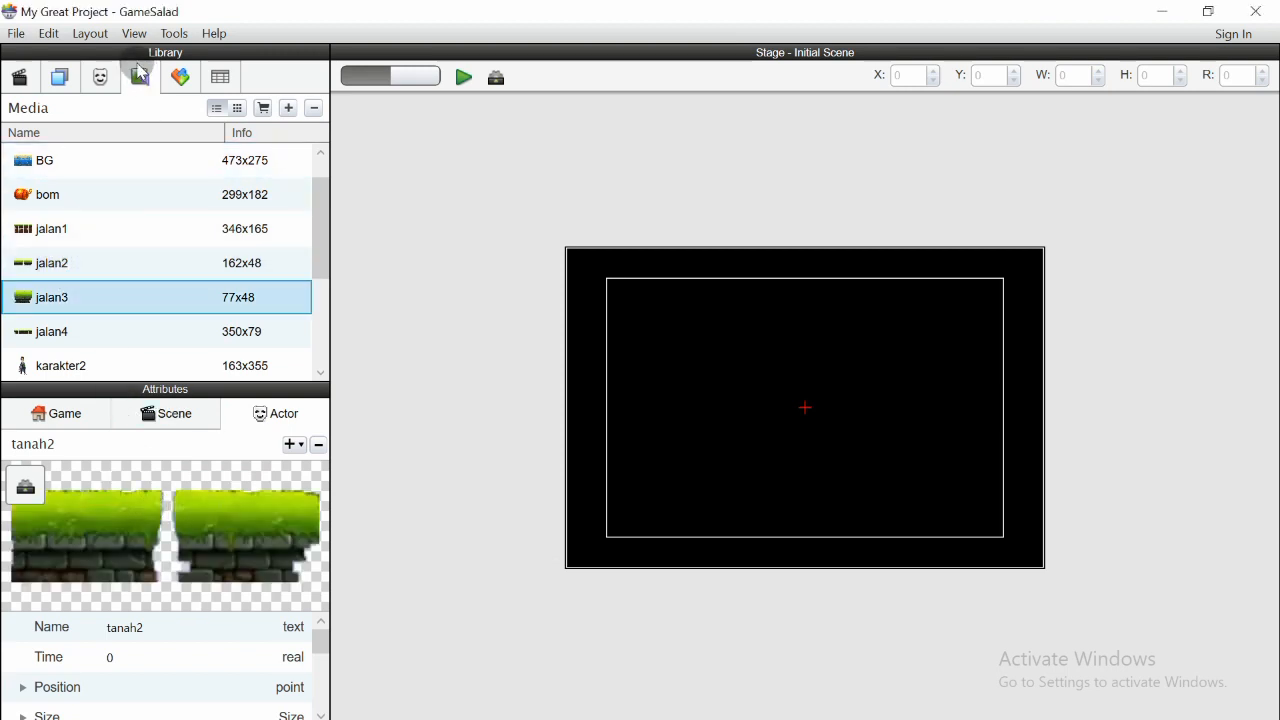
pyautogui.click(104, 77)
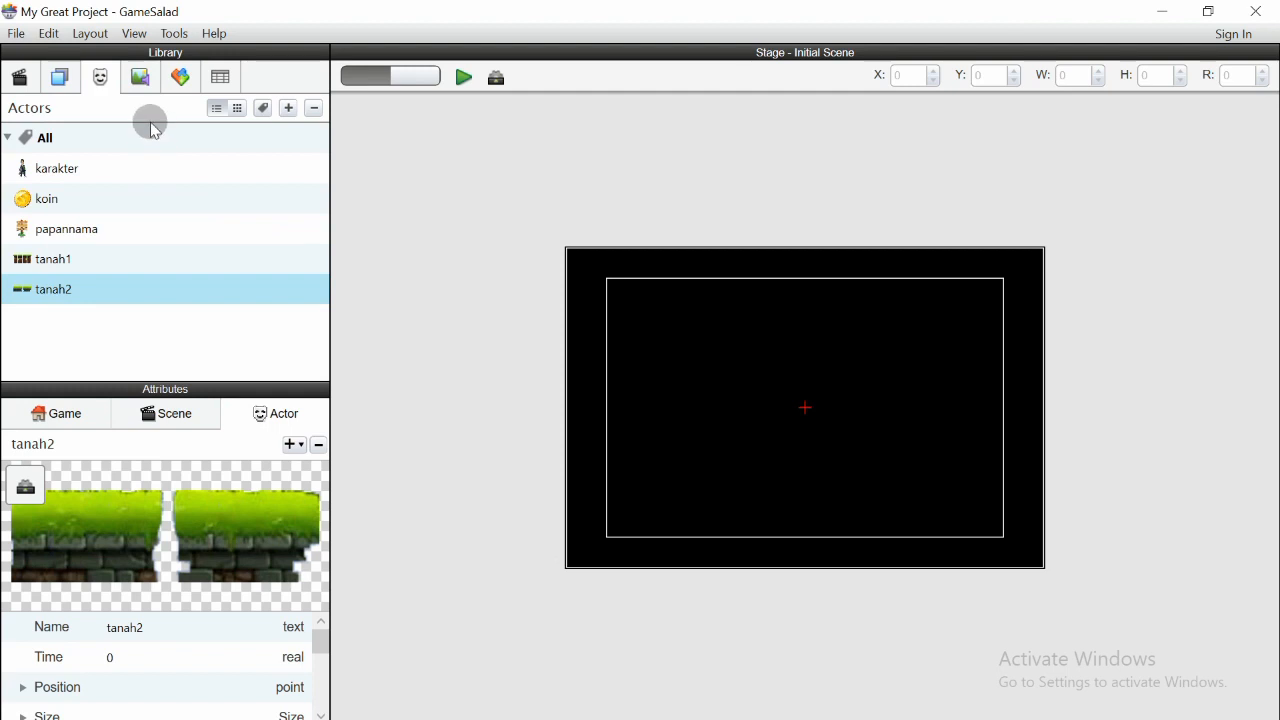
# - Create another actor and name it tanah3
pyautogui.click(289, 108)
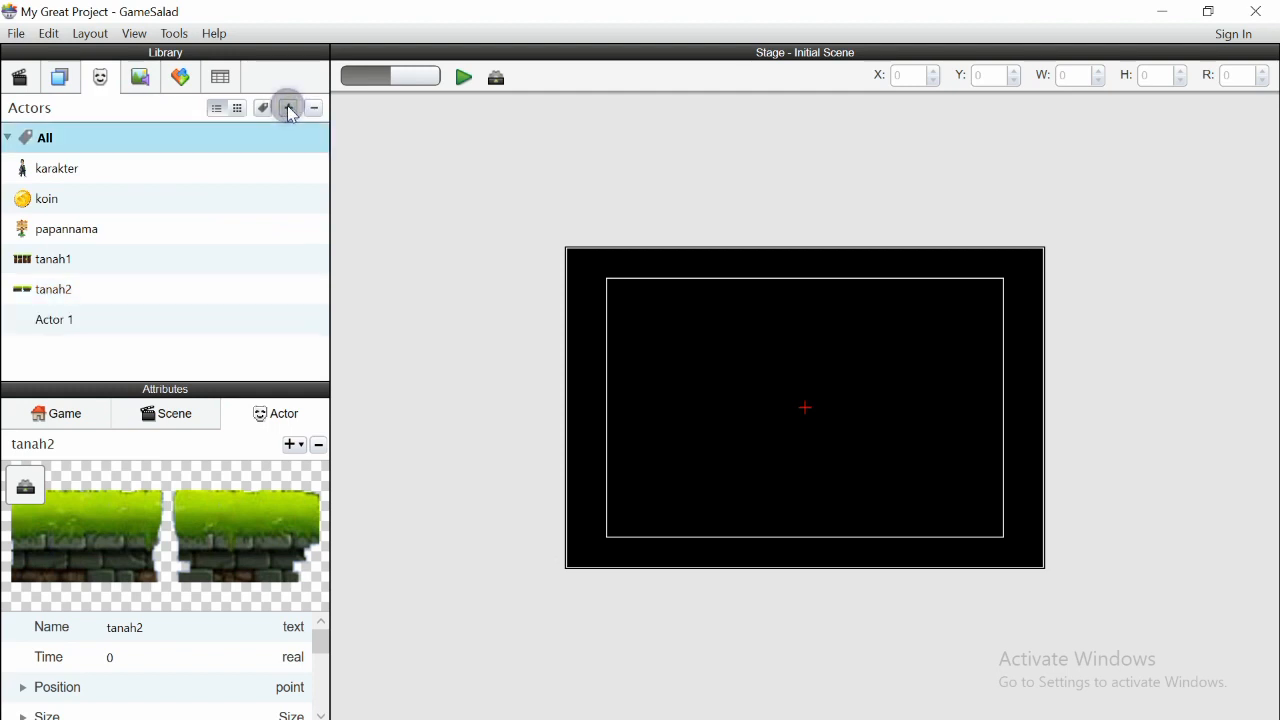
pyautogui.doubleClick(70, 320)
pyautogui.write('tanah3')
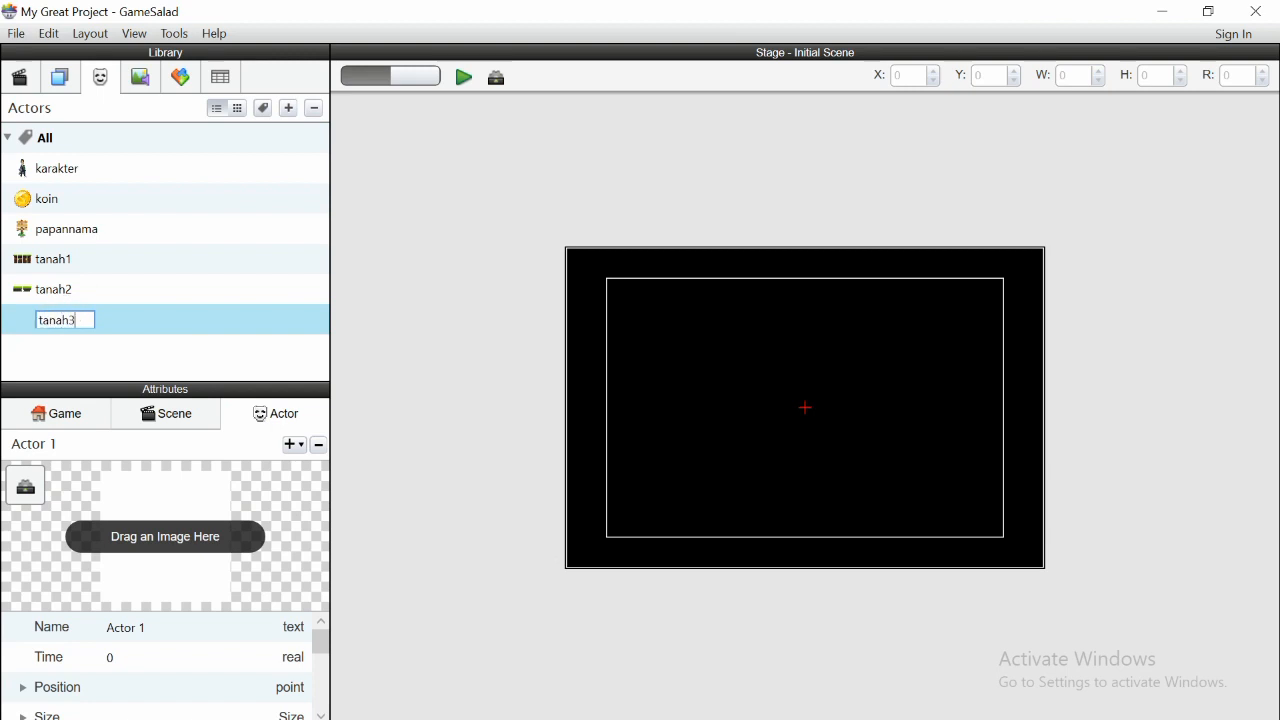
pyautogui.press('Return')
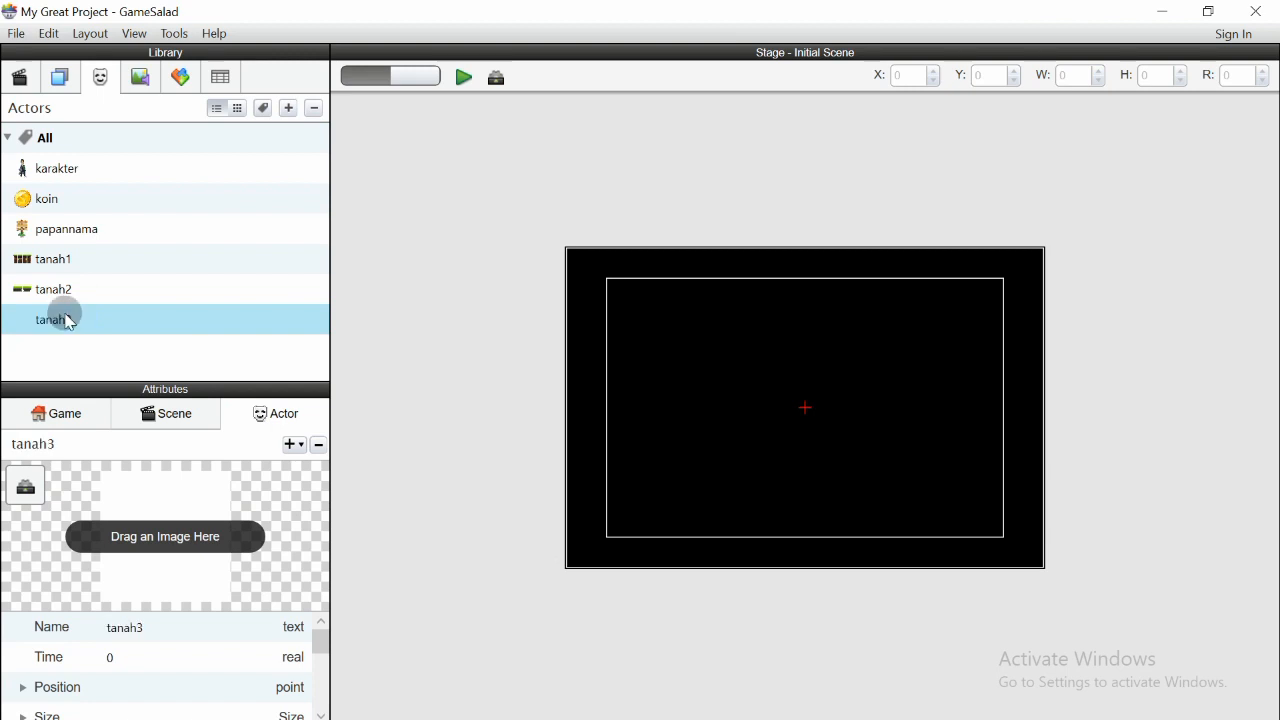
# - Assign the jalan3 image to the tanah3 actor
pyautogui.click(145, 78)
pyautogui.moveTo(50, 296); pyautogui.dragTo(146, 515)
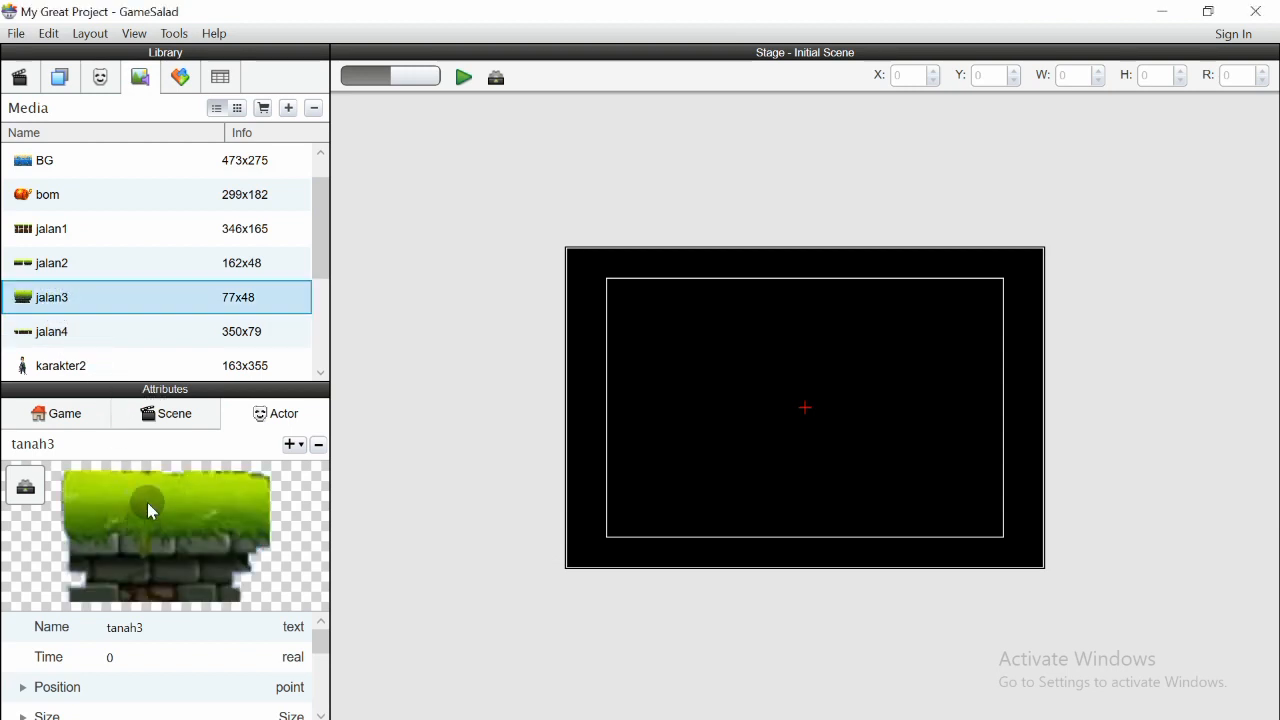
pyautogui.click(95, 80)
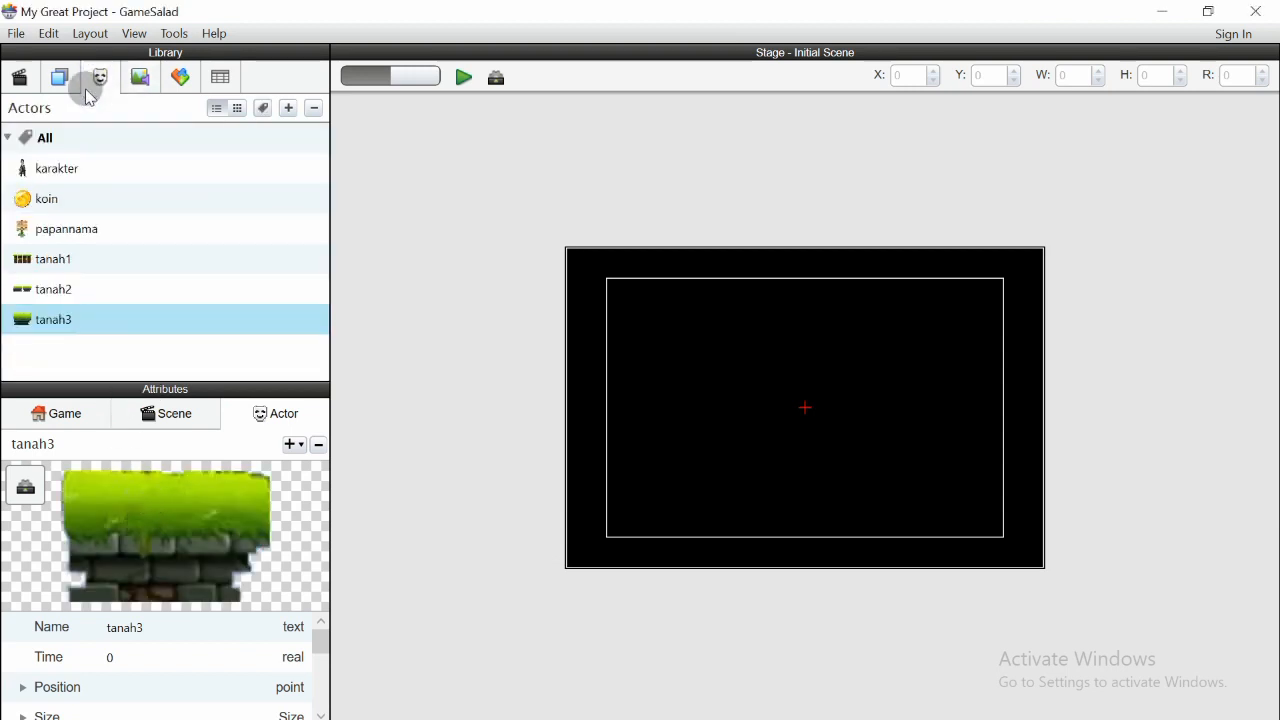
# - Create another actor and name it tanah4
pyautogui.click(289, 109)
pyautogui.doubleClick(53, 352)
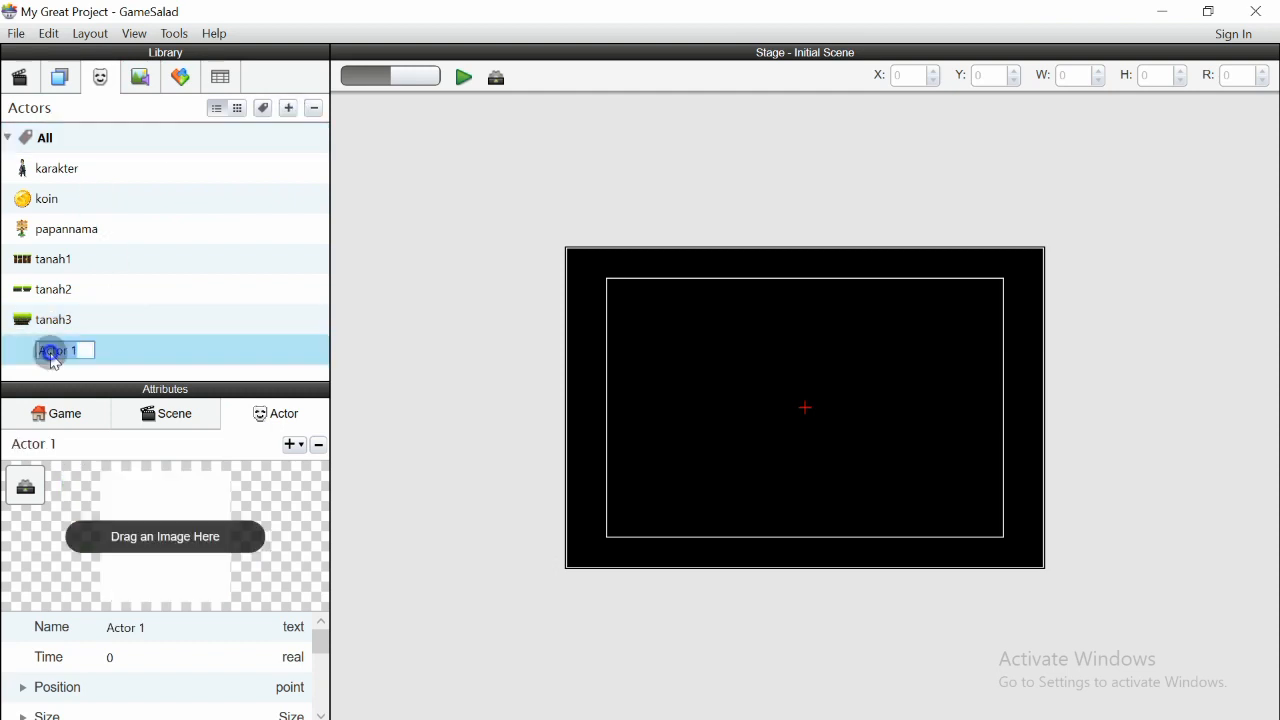
pyautogui.write('t')
pyautogui.press('Return')
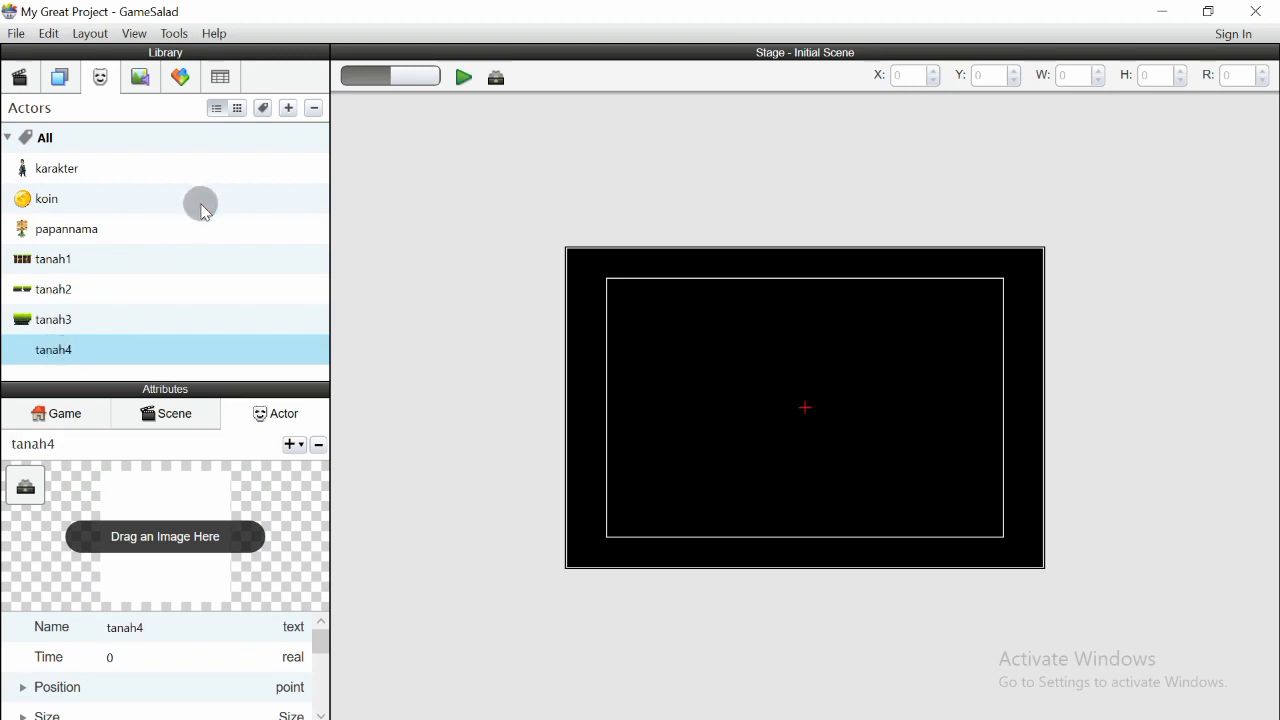
# - Assign the jalan4 image to the tanah4 actor
pyautogui.click(140, 79)
pyautogui.moveTo(69, 330); pyautogui.dragTo(155, 550)
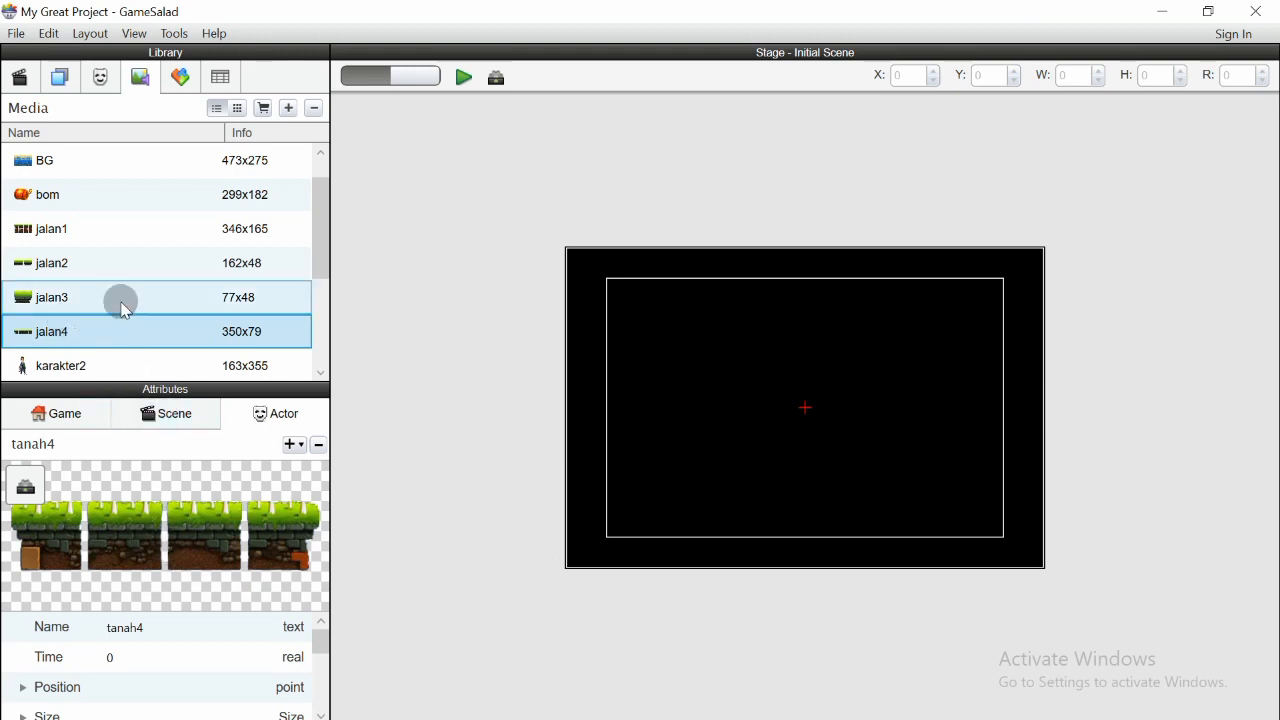
pyautogui.click(112, 86)
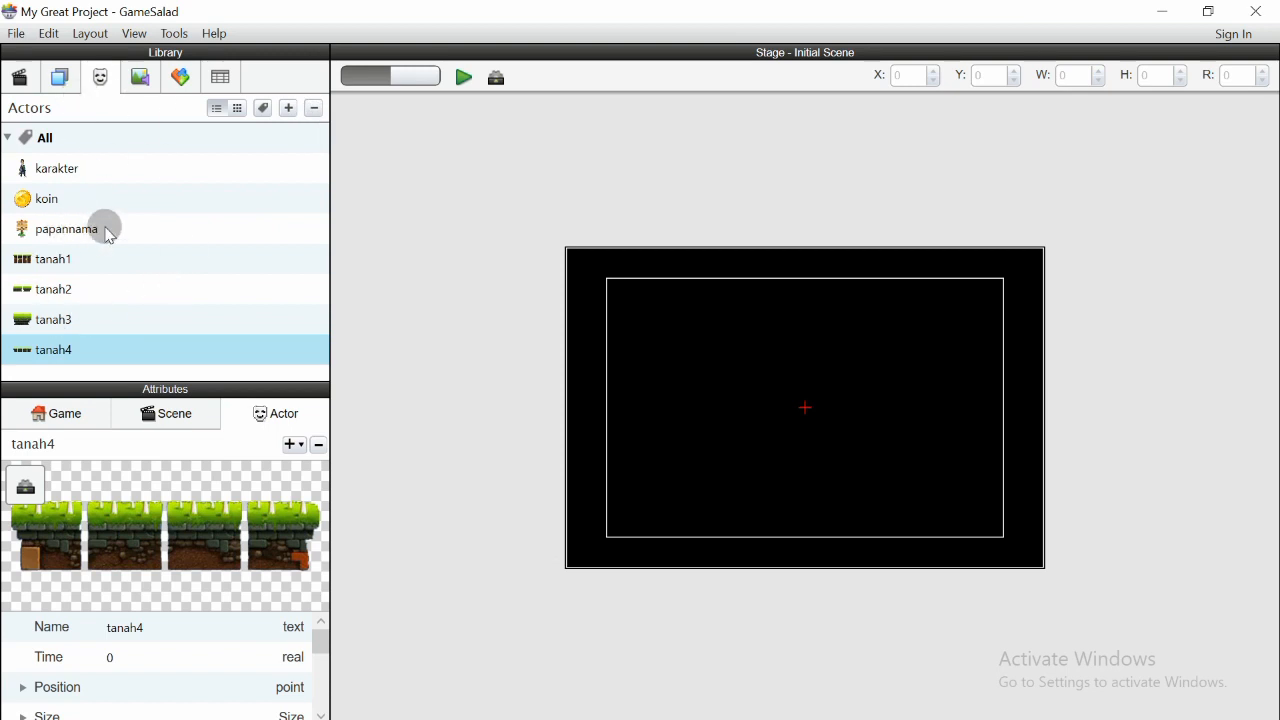
# - Create another actor and name it bankground
pyautogui.click(289, 109)
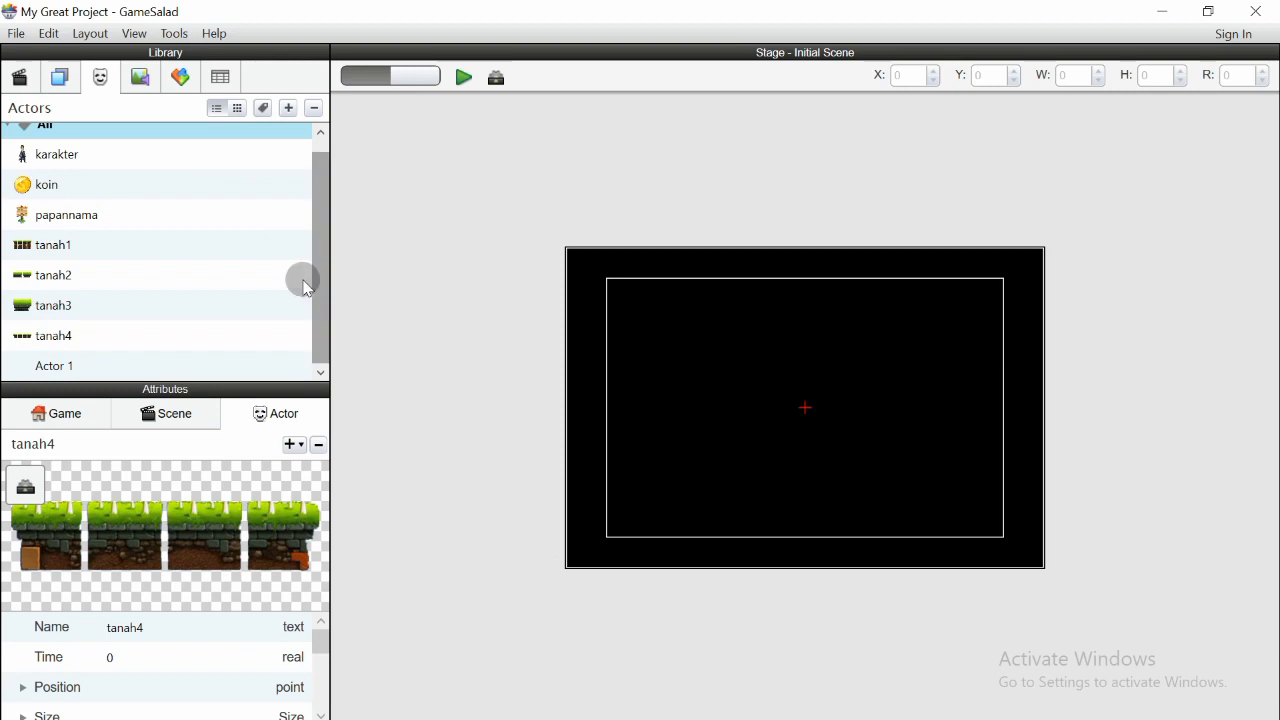
pyautogui.click(139, 80)
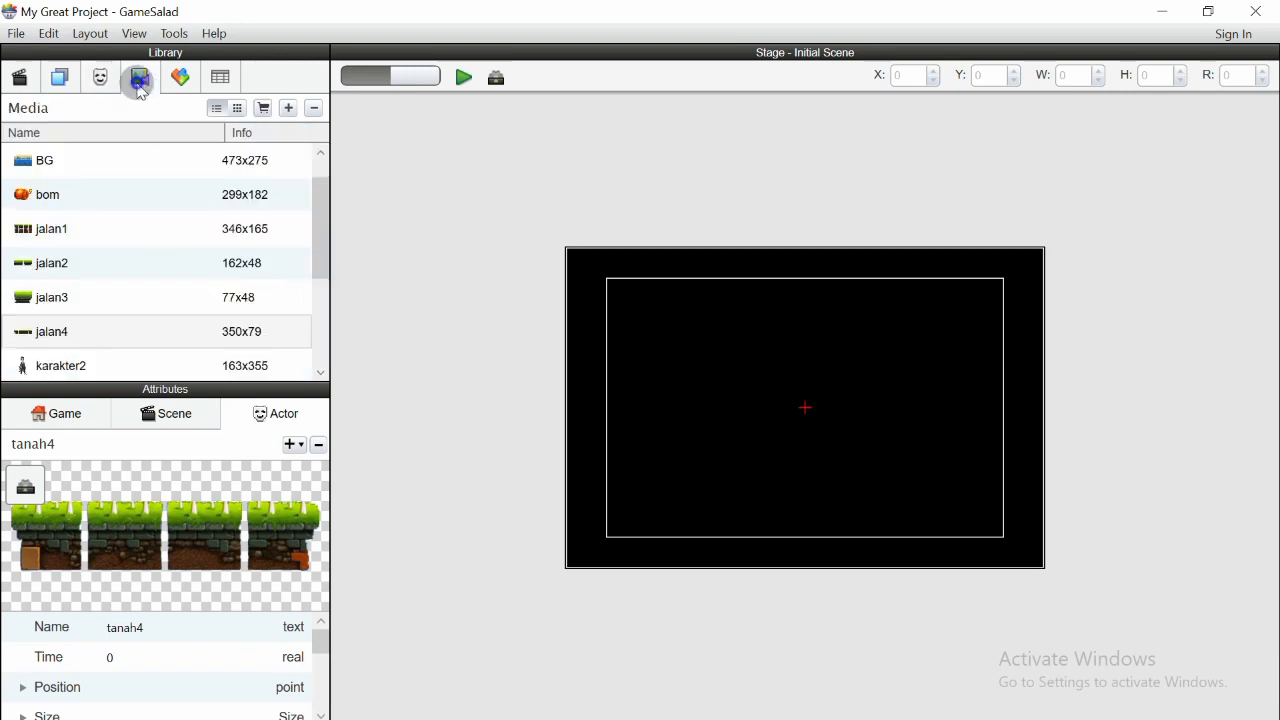
pyautogui.moveTo(320, 243); pyautogui.dragTo(322, 207)
pyautogui.click(100, 78)
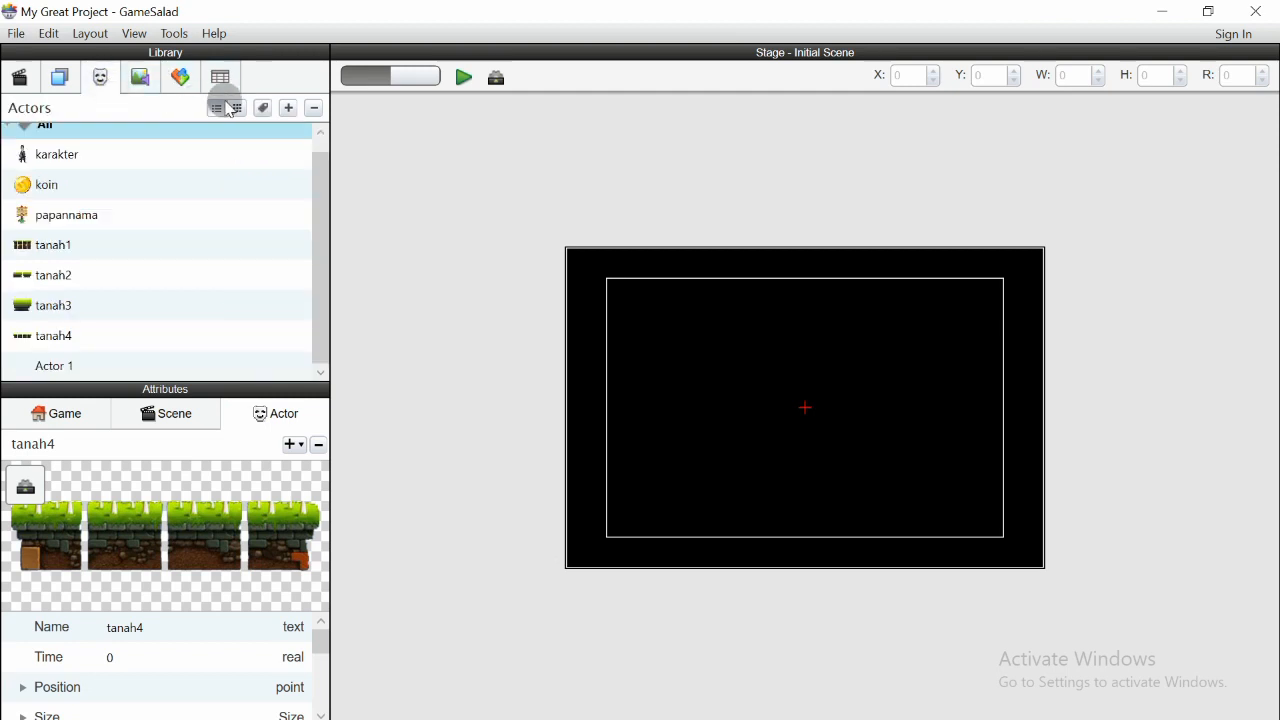
pyautogui.click(56, 366)
pyautogui.click(60, 366)
pyautogui.write('bankground')
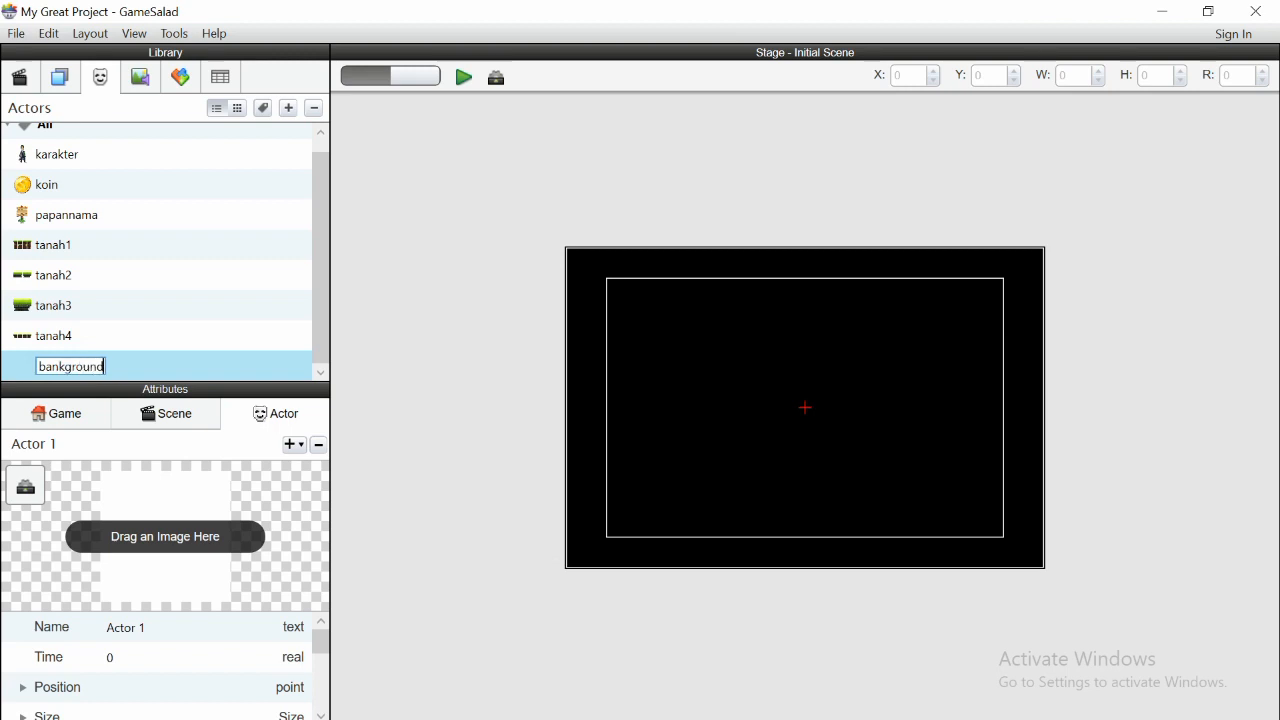
pyautogui.press('Return')
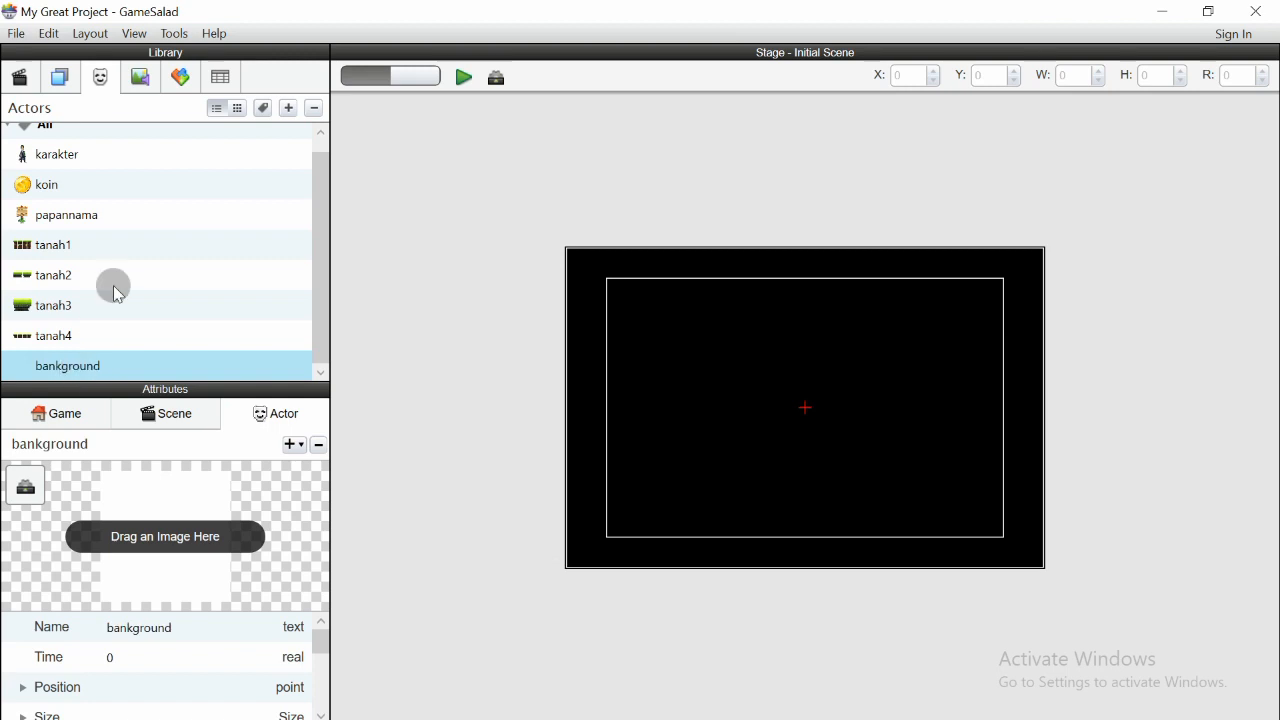
# - Assign the BG image to the bankground actor
pyautogui.click(140, 77)
pyautogui.moveTo(77, 194); pyautogui.dragTo(137, 519)
pyautogui.click(100, 77)
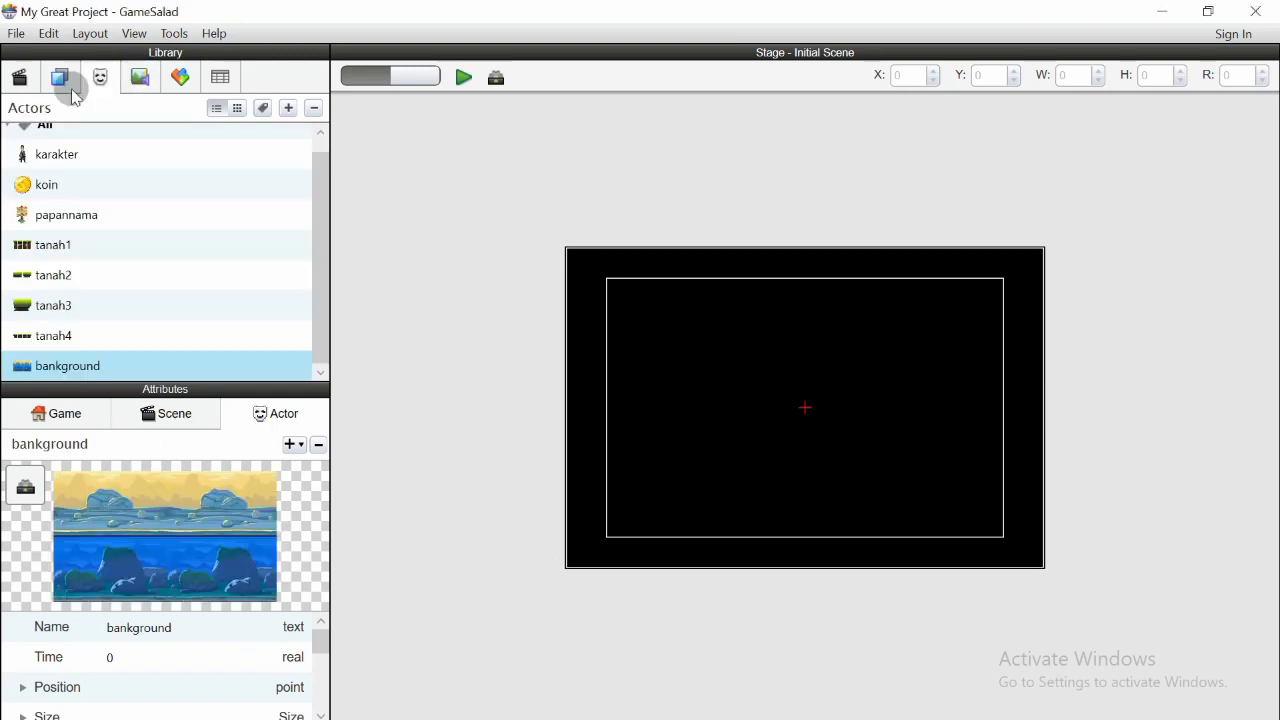
# - Create another actor and name it bom
pyautogui.click(289, 108)
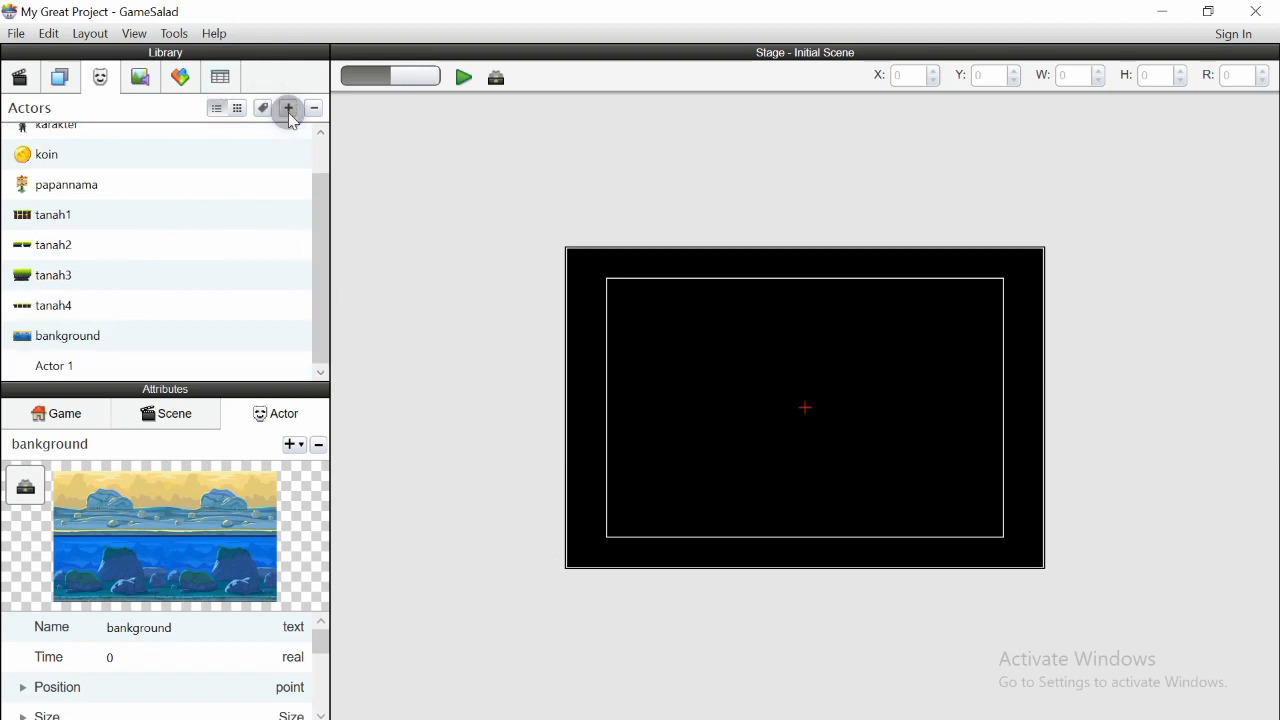
pyautogui.click(64, 369)
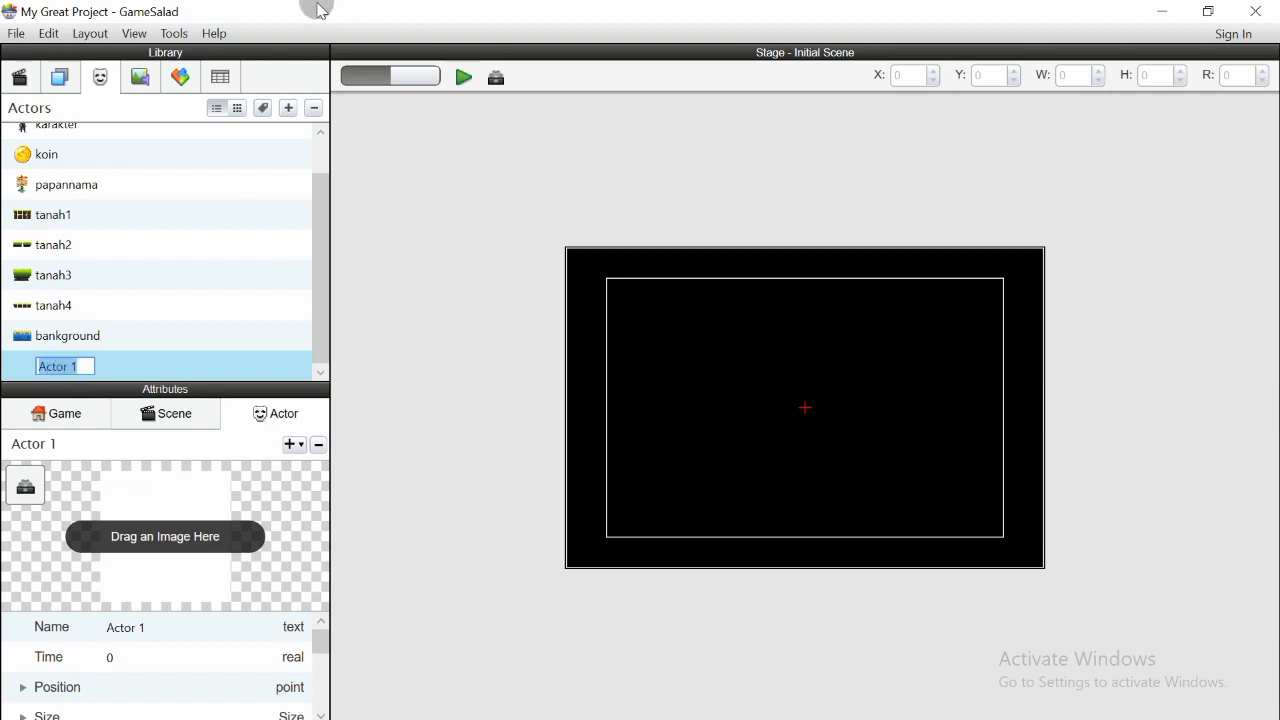
pyautogui.click(138, 78)
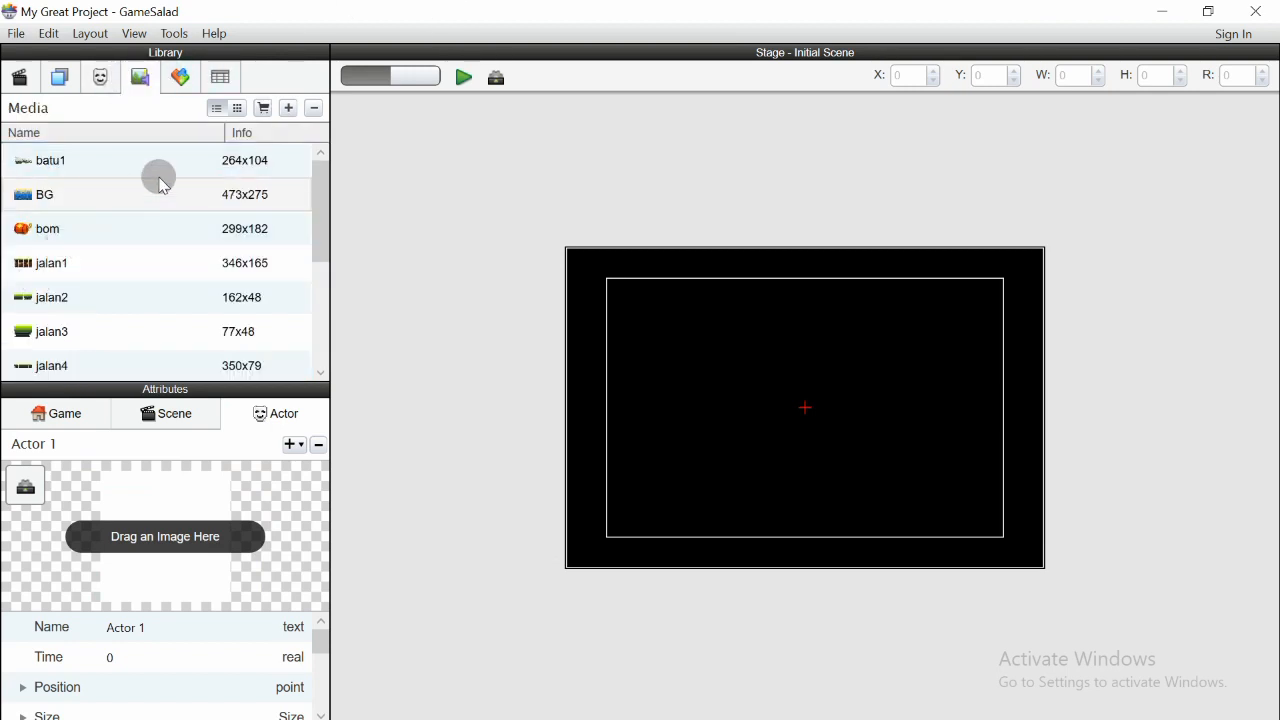
pyautogui.click(100, 77)
pyautogui.scroll(1, 48, 229)
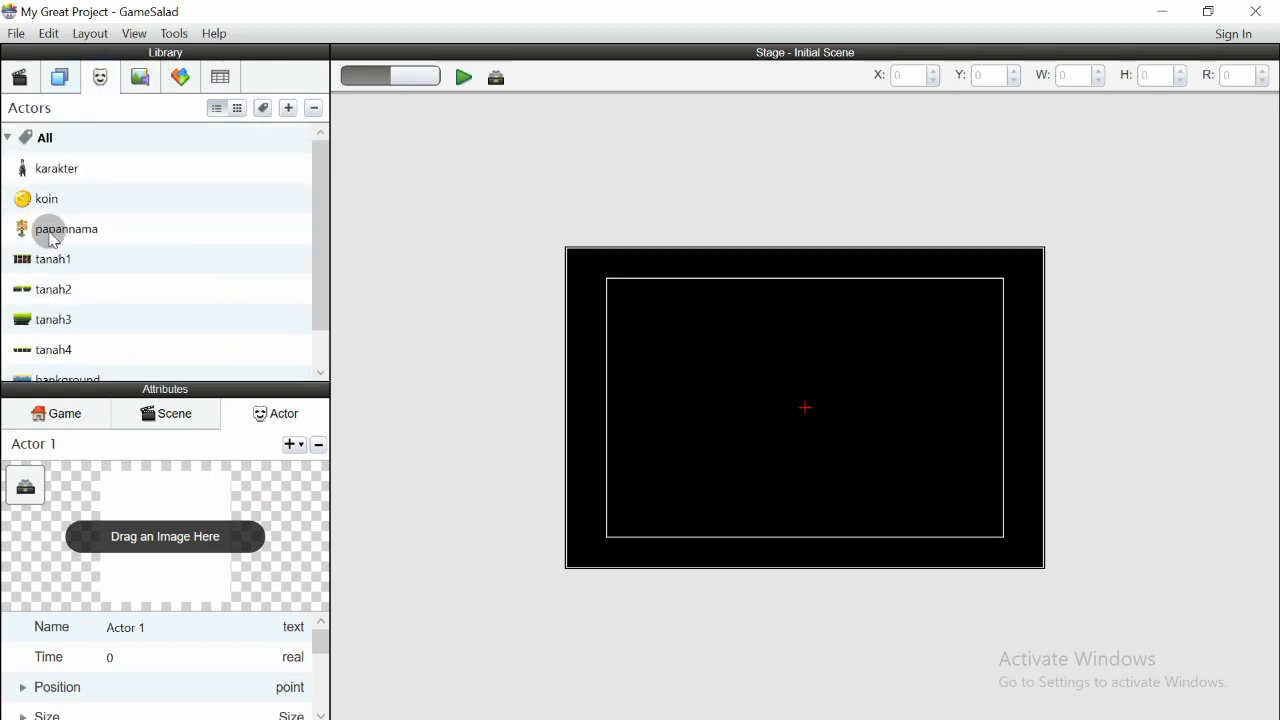
pyautogui.scroll(-1, 60, 230)
pyautogui.scroll(1, 62, 240)
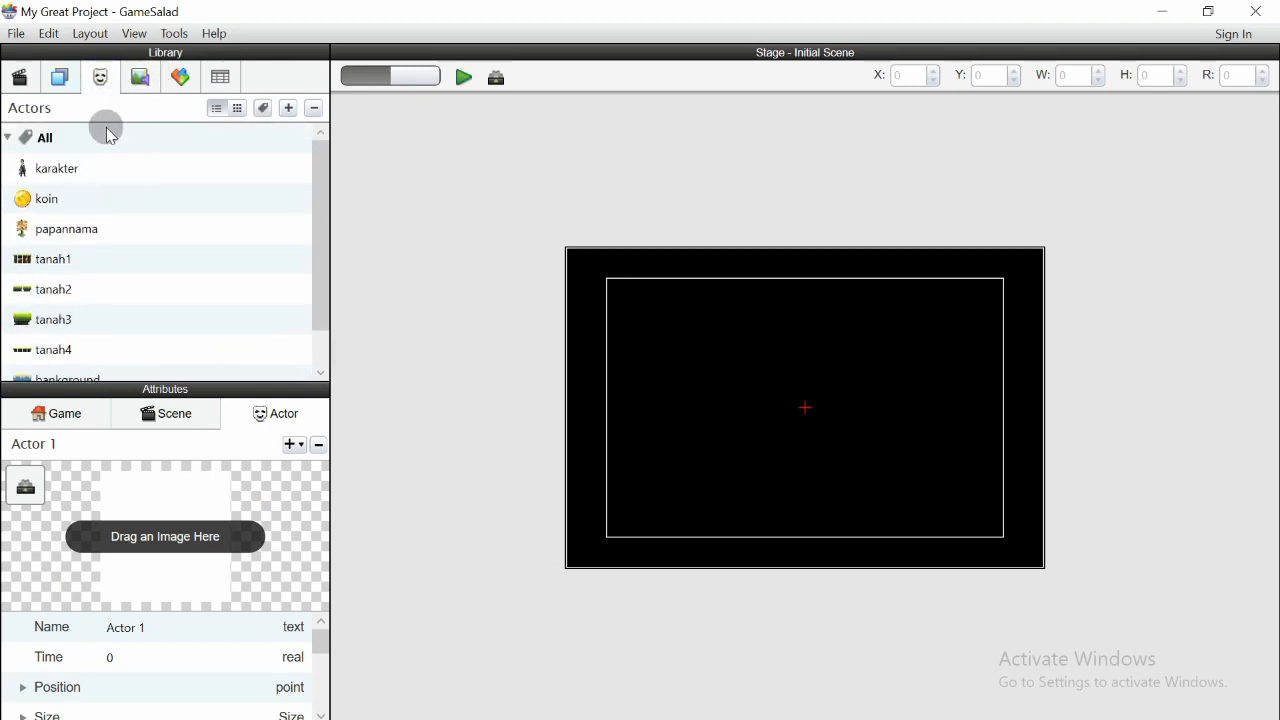
pyautogui.scroll(-1, 78, 183)
pyautogui.click(72, 364)
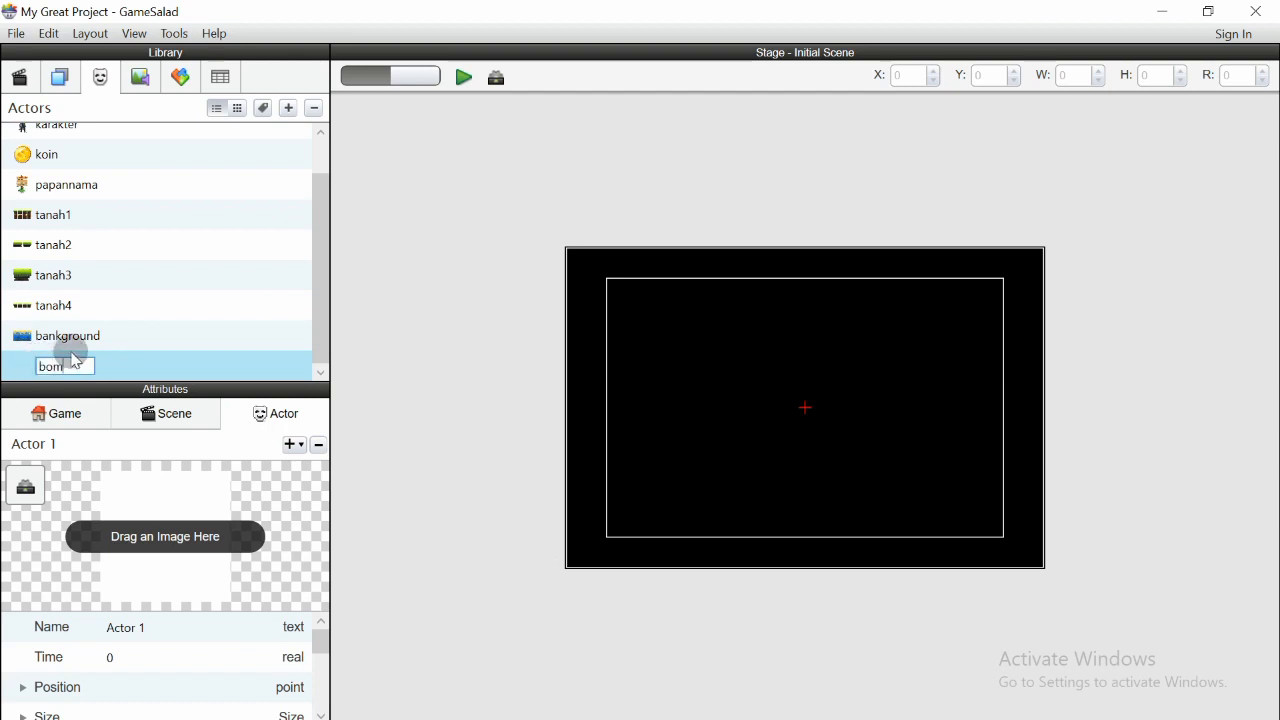
pyautogui.press('Return')
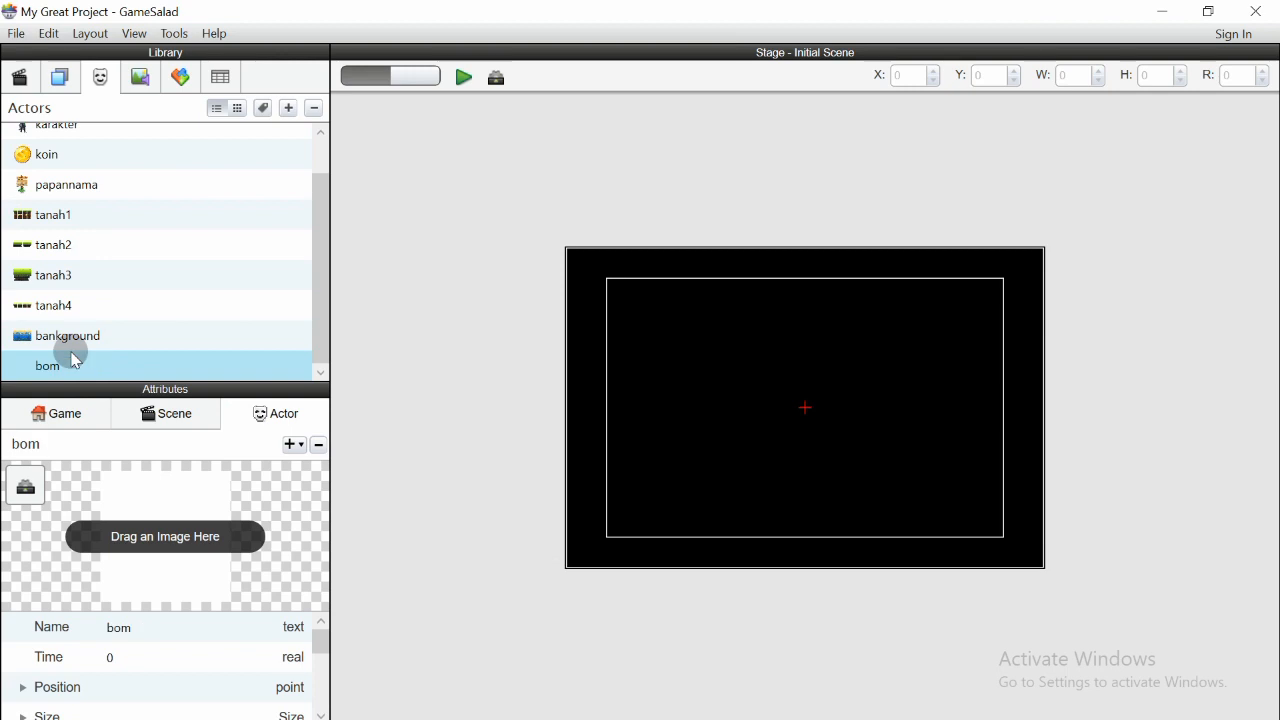
# - Assign the bom image to the bom actor
pyautogui.click(139, 80)
pyautogui.moveTo(45, 226); pyautogui.dragTo(174, 545)
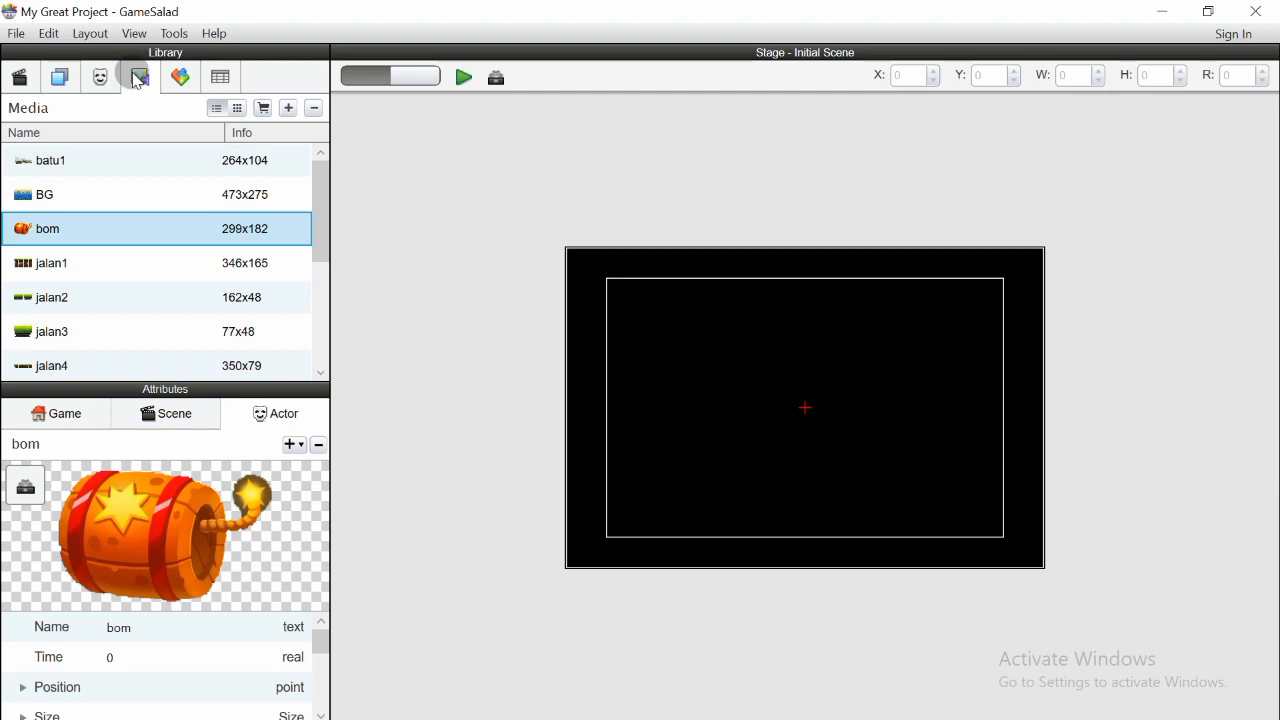
pyautogui.click(99, 80)
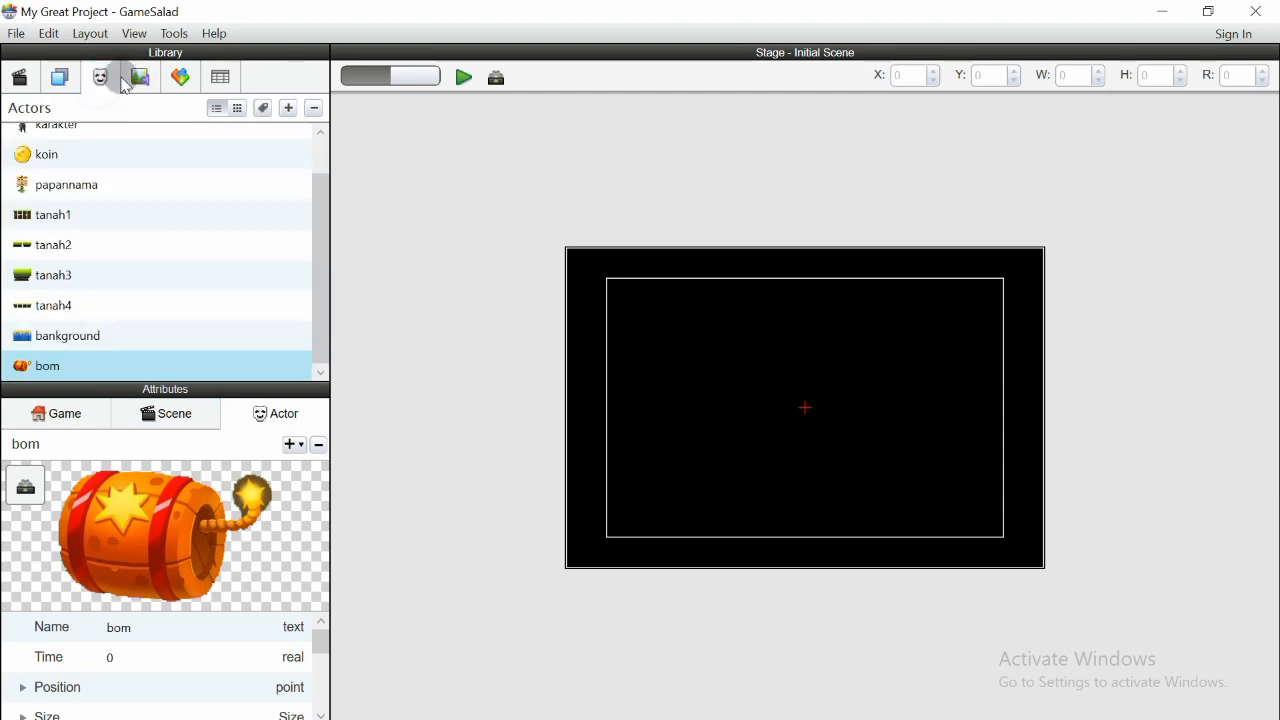
# - Create another actor and name it pialah
pyautogui.click(139, 80)
pyautogui.moveTo(323, 177); pyautogui.dragTo(291, 297)
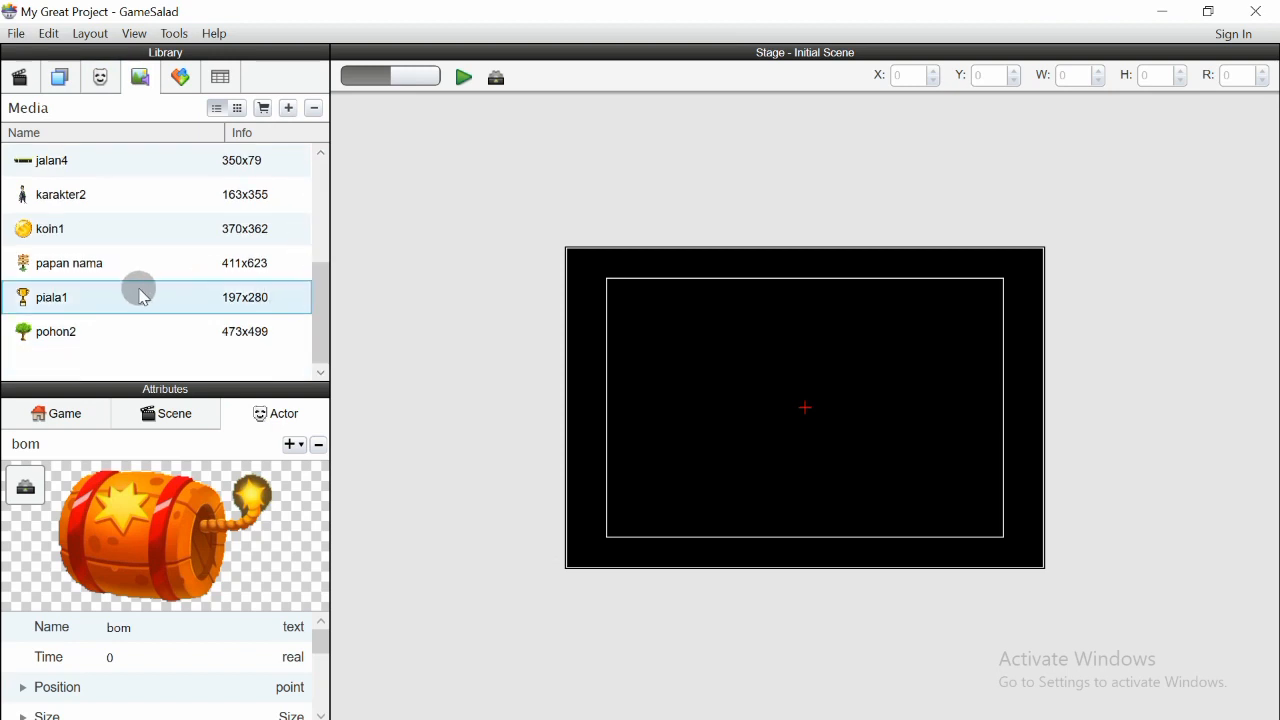
pyautogui.click(108, 77)
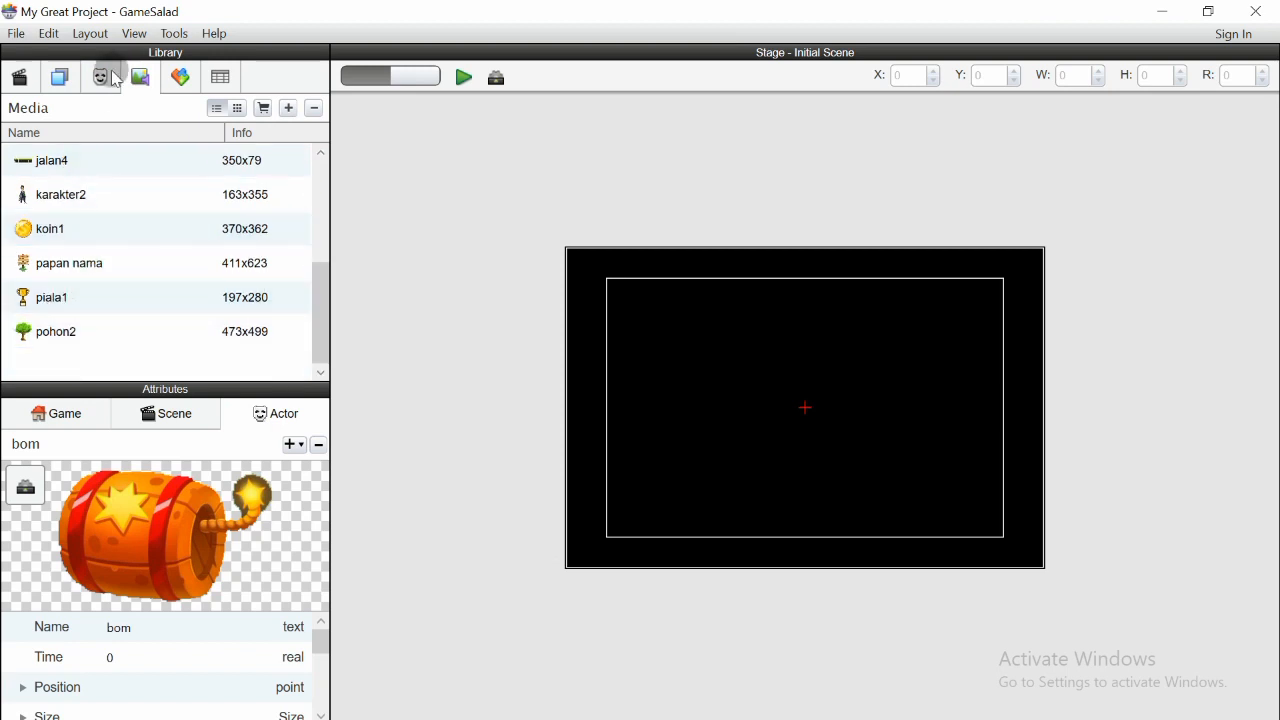
pyautogui.click(288, 108)
pyautogui.doubleClick(64, 367)
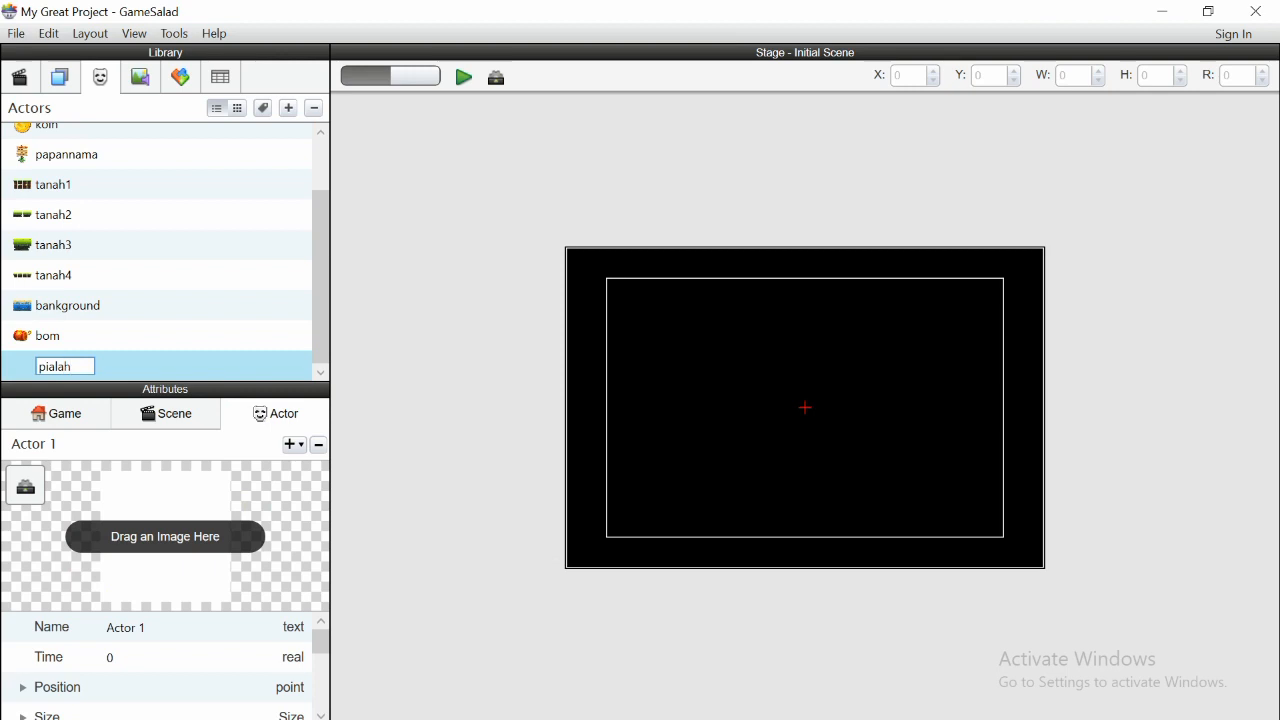
pyautogui.press('Return')
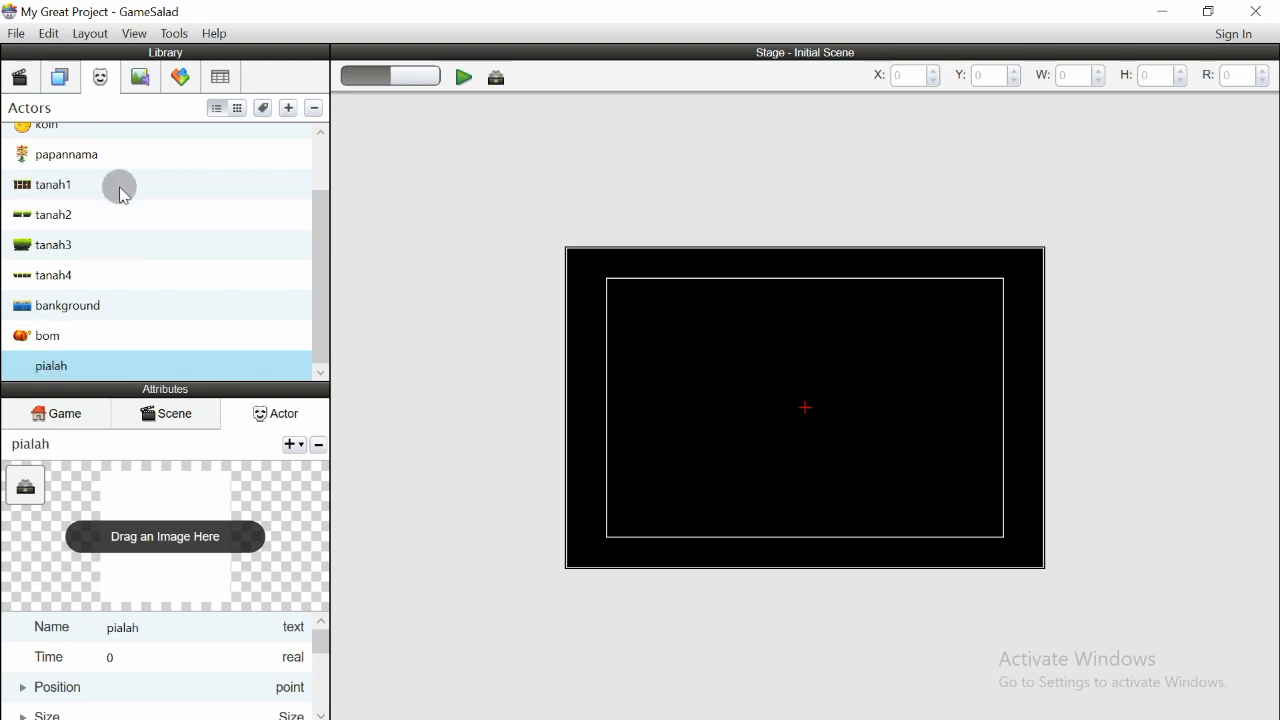
# - Assign the piala1 image to the pialah actor
pyautogui.click(140, 80)
pyautogui.moveTo(100, 292); pyautogui.dragTo(222, 535)
pyautogui.click(97, 78)
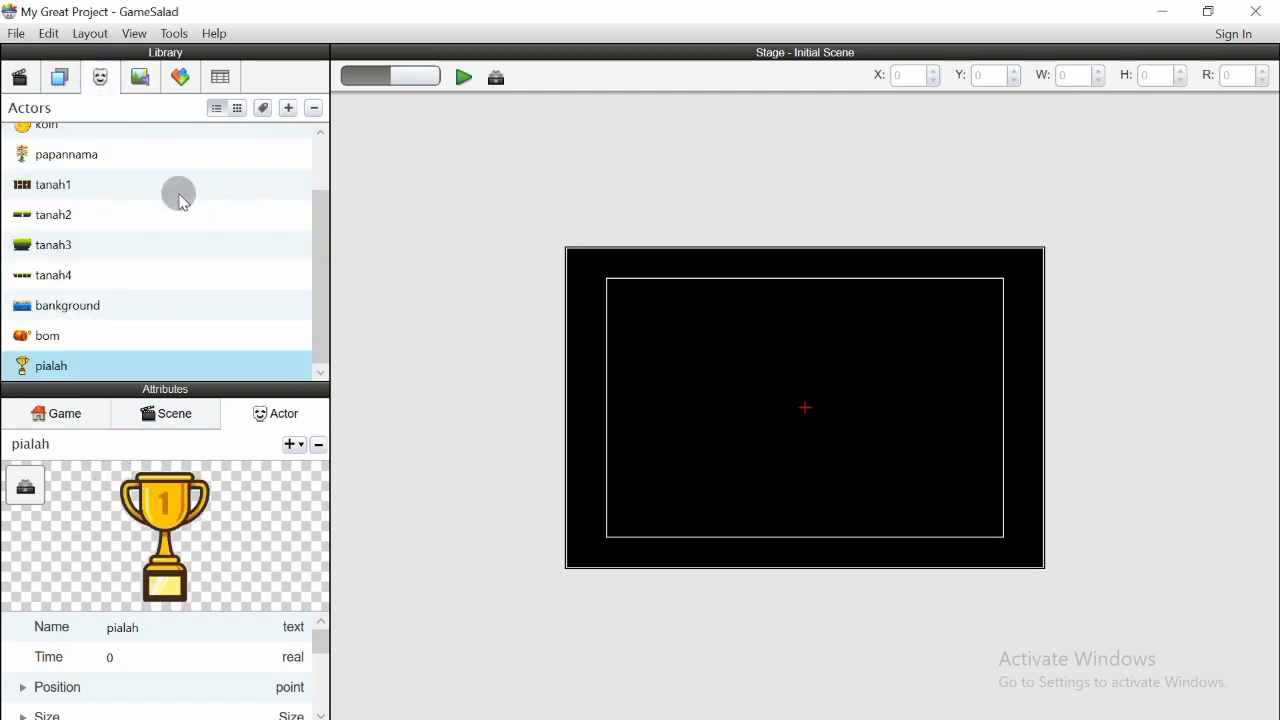
# - Create another actor and name it pohon
pyautogui.click(289, 108)
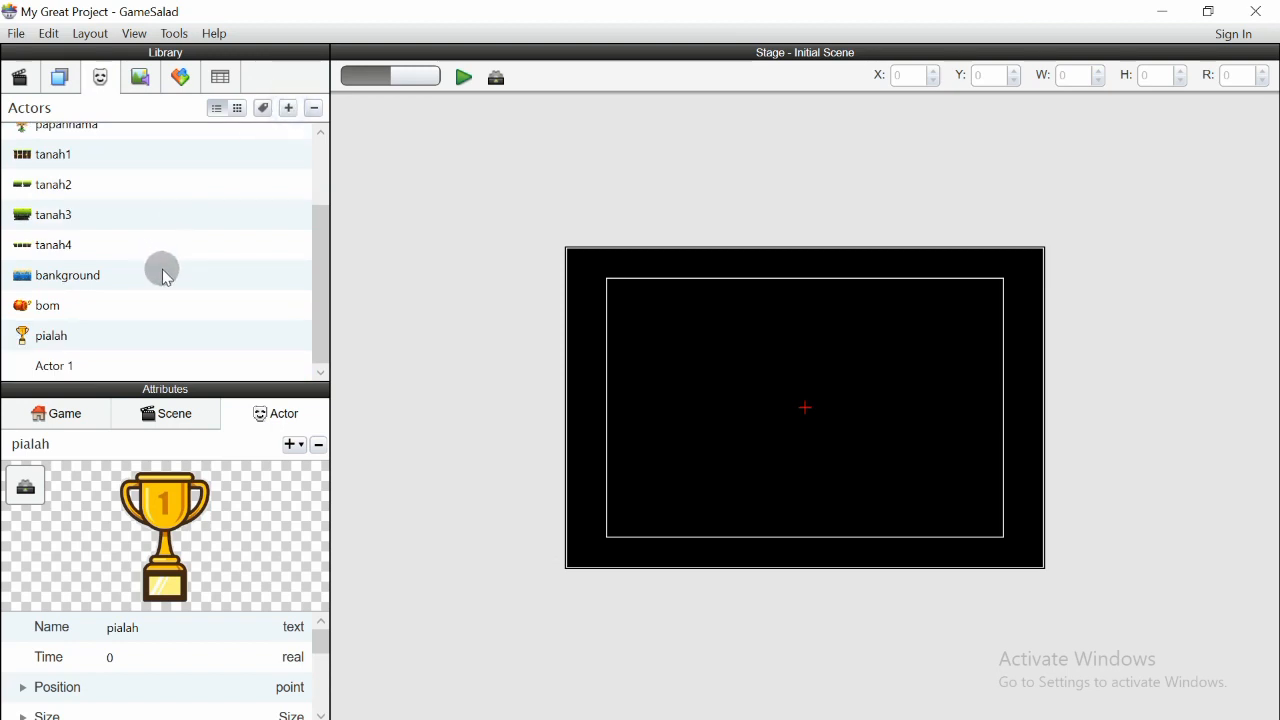
pyautogui.doubleClick(68, 367)
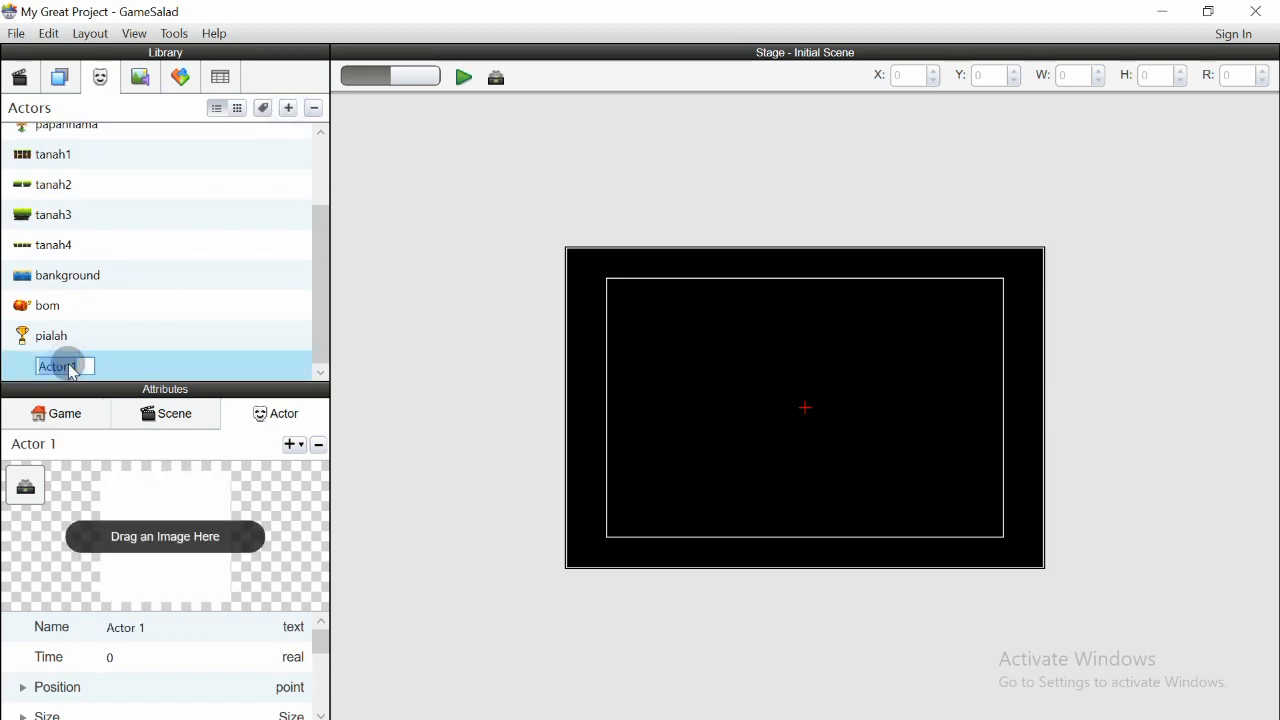
pyautogui.write('po')
pyautogui.click(63, 360)
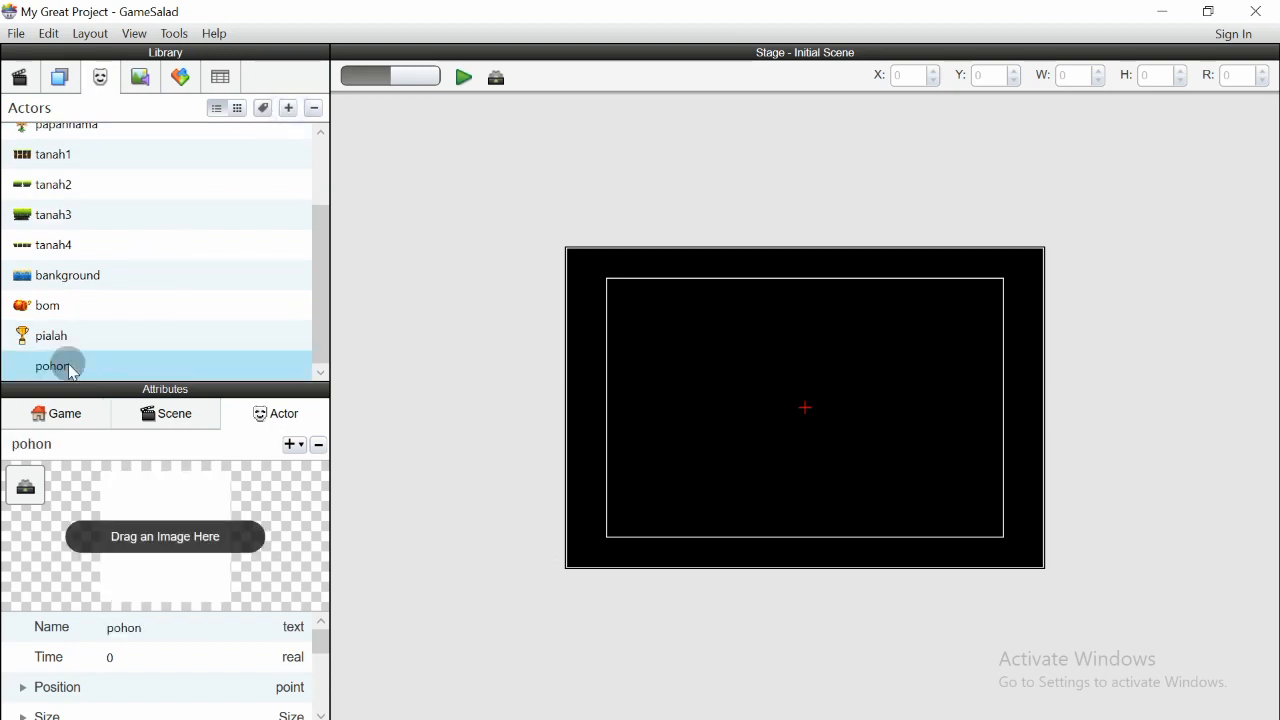
# - Assign the pohon2 image to the pohon actor
pyautogui.click(140, 88)
pyautogui.moveTo(88, 330); pyautogui.dragTo(146, 522)
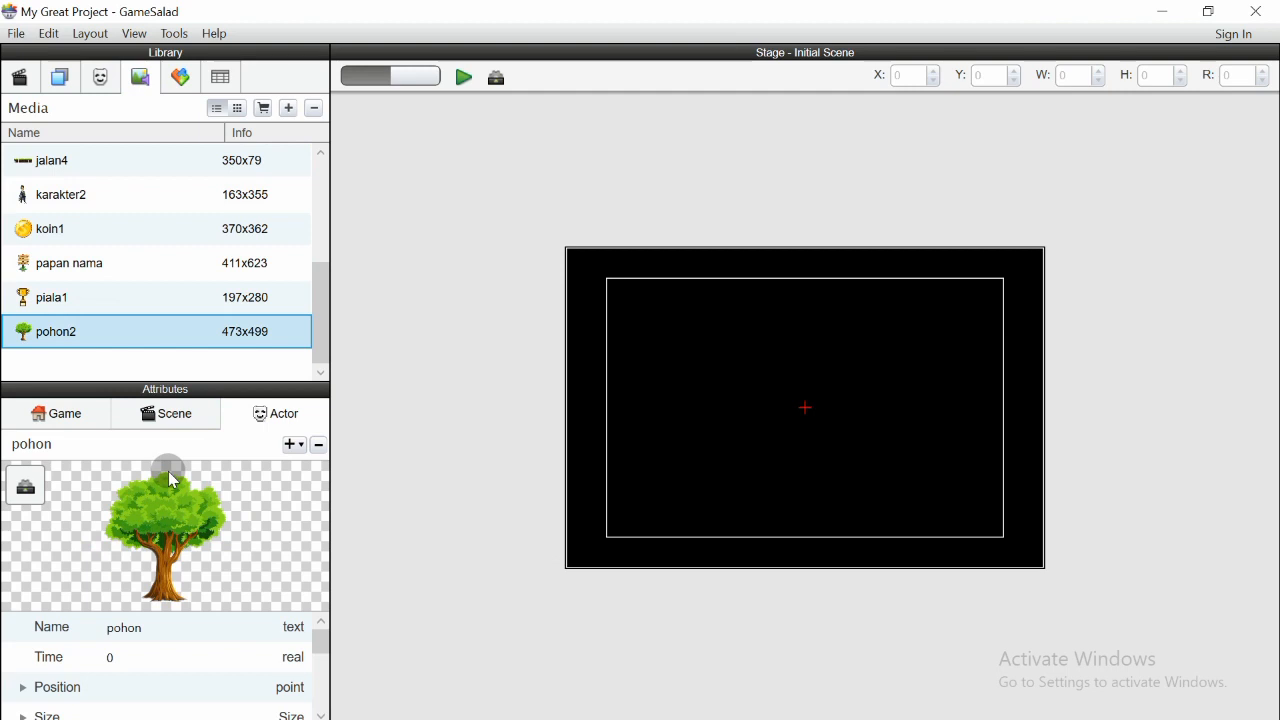
pyautogui.moveTo(323, 300); pyautogui.dragTo(333, 178)
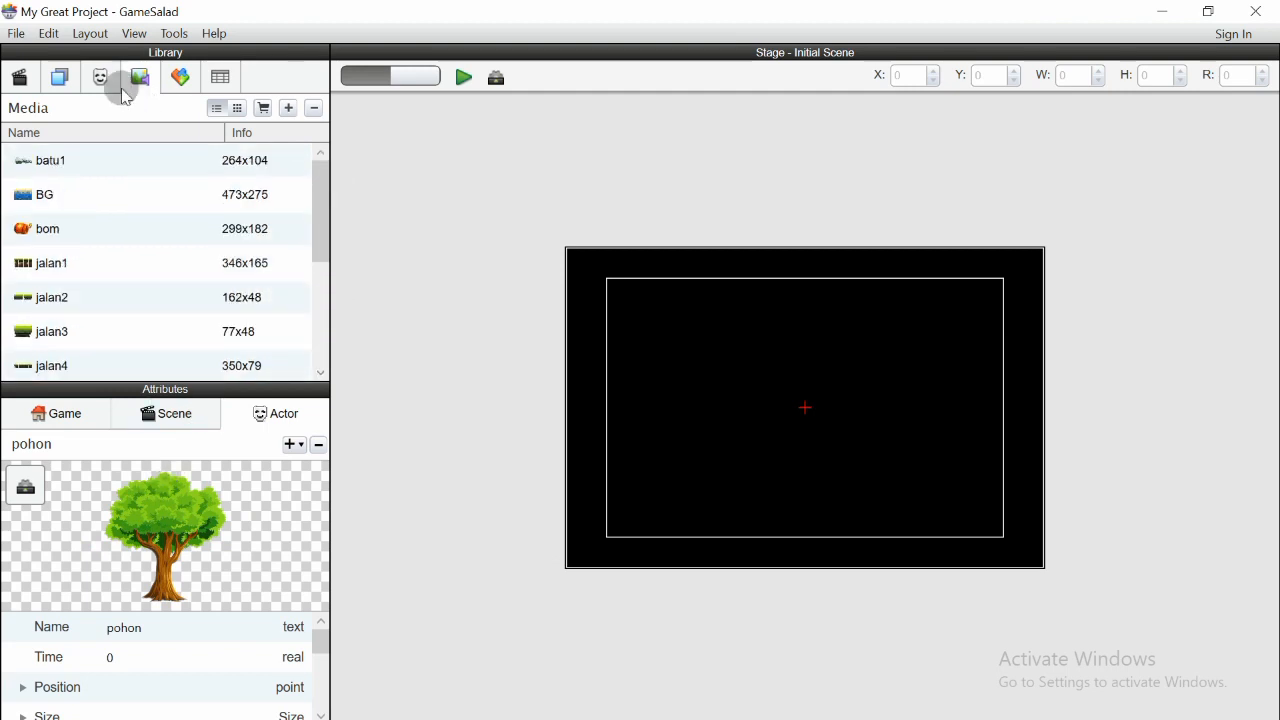
pyautogui.click(97, 181)
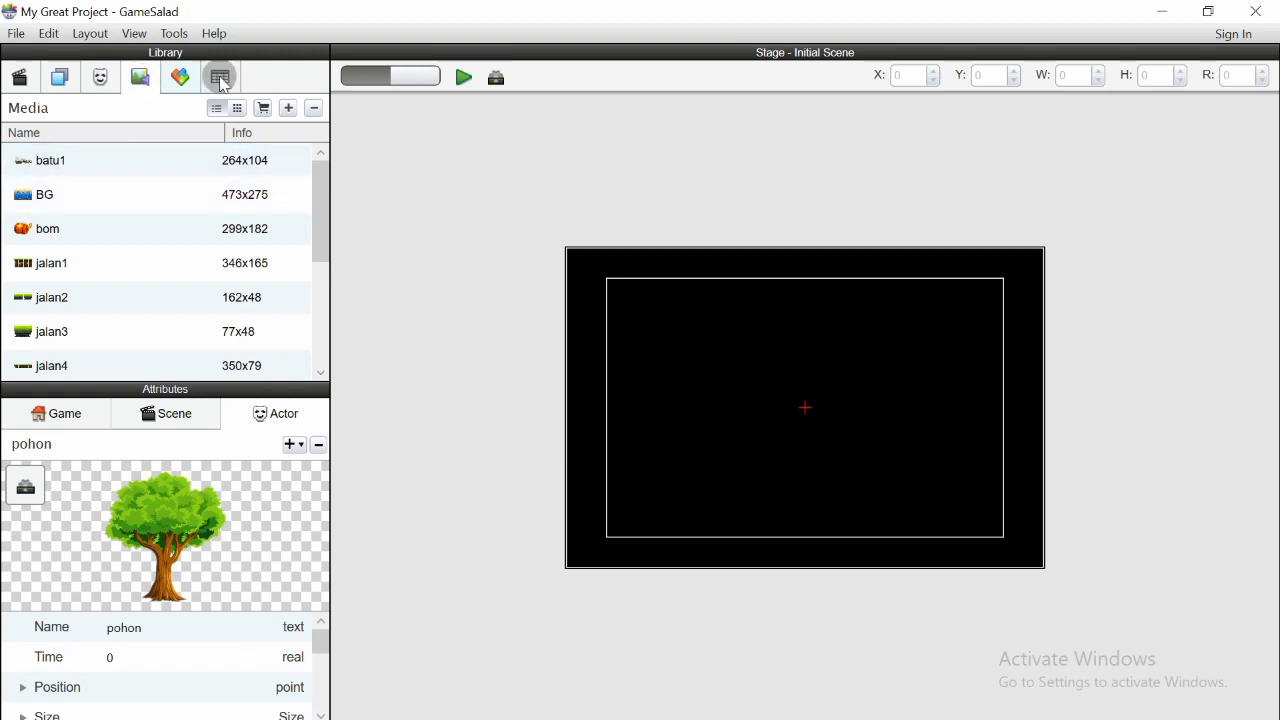
# - Create another actor and name it batu
pyautogui.click(100, 77)
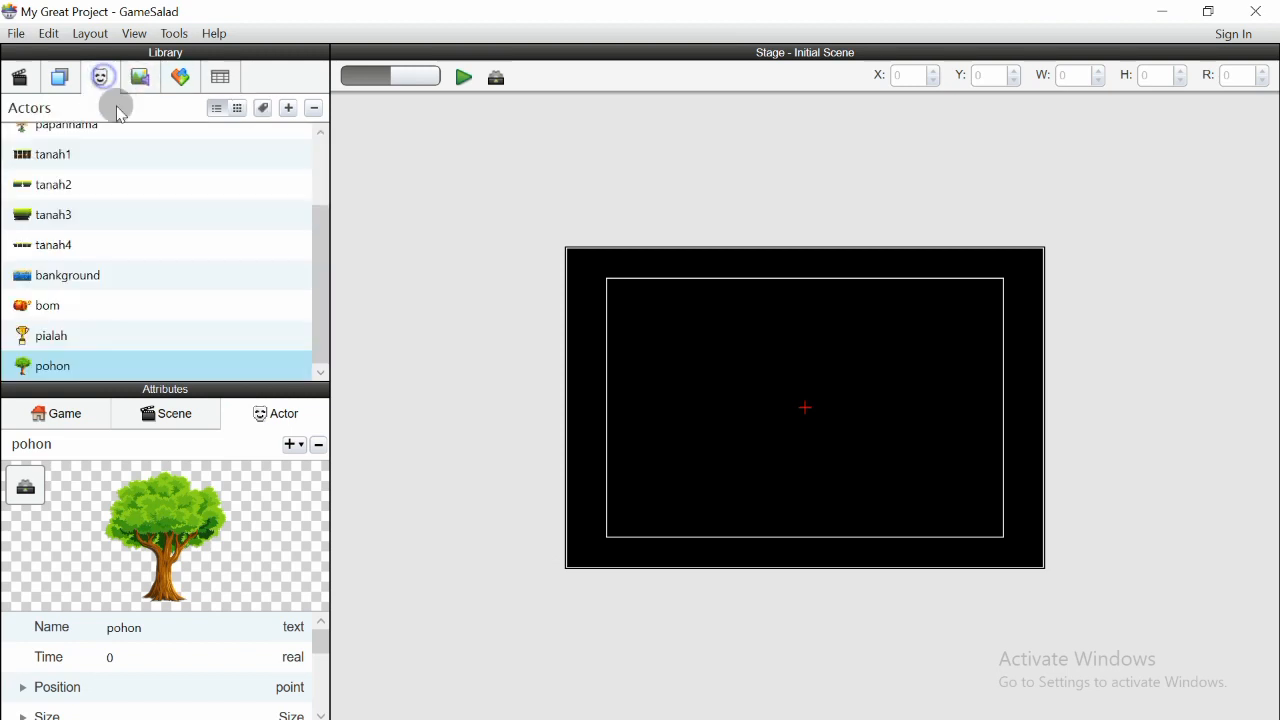
pyautogui.click(286, 107)
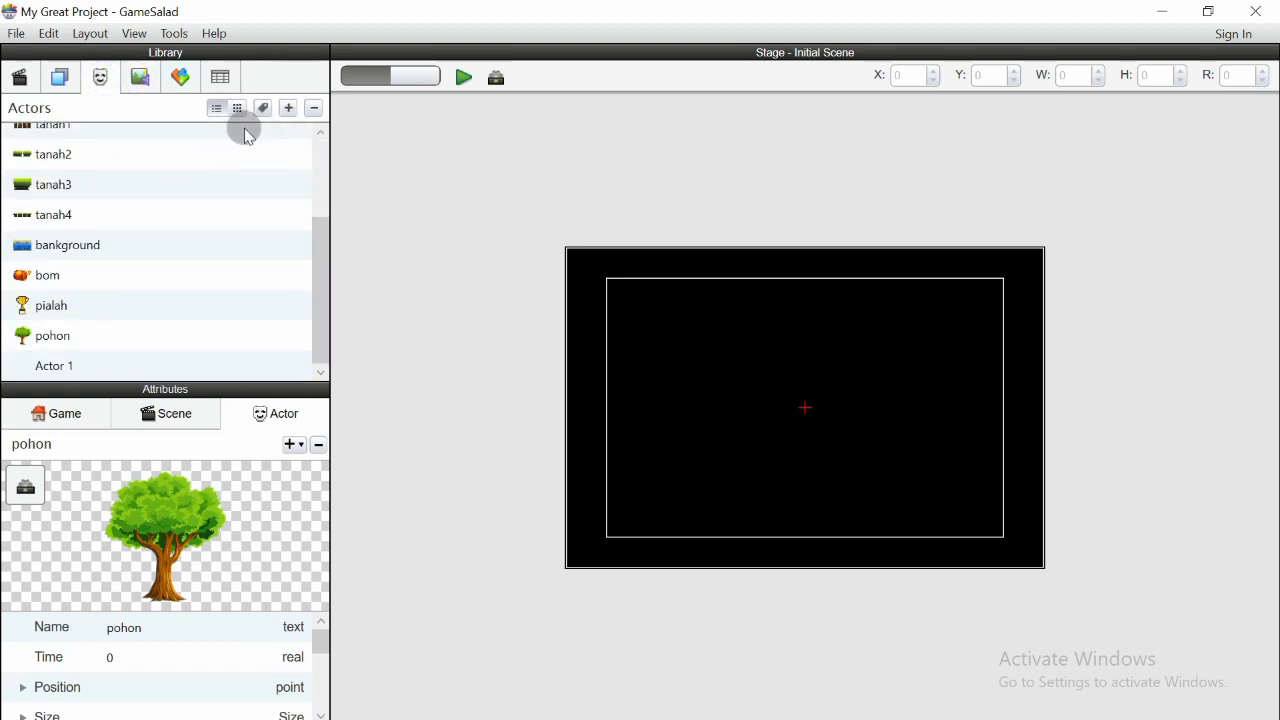
pyautogui.doubleClick(60, 366)
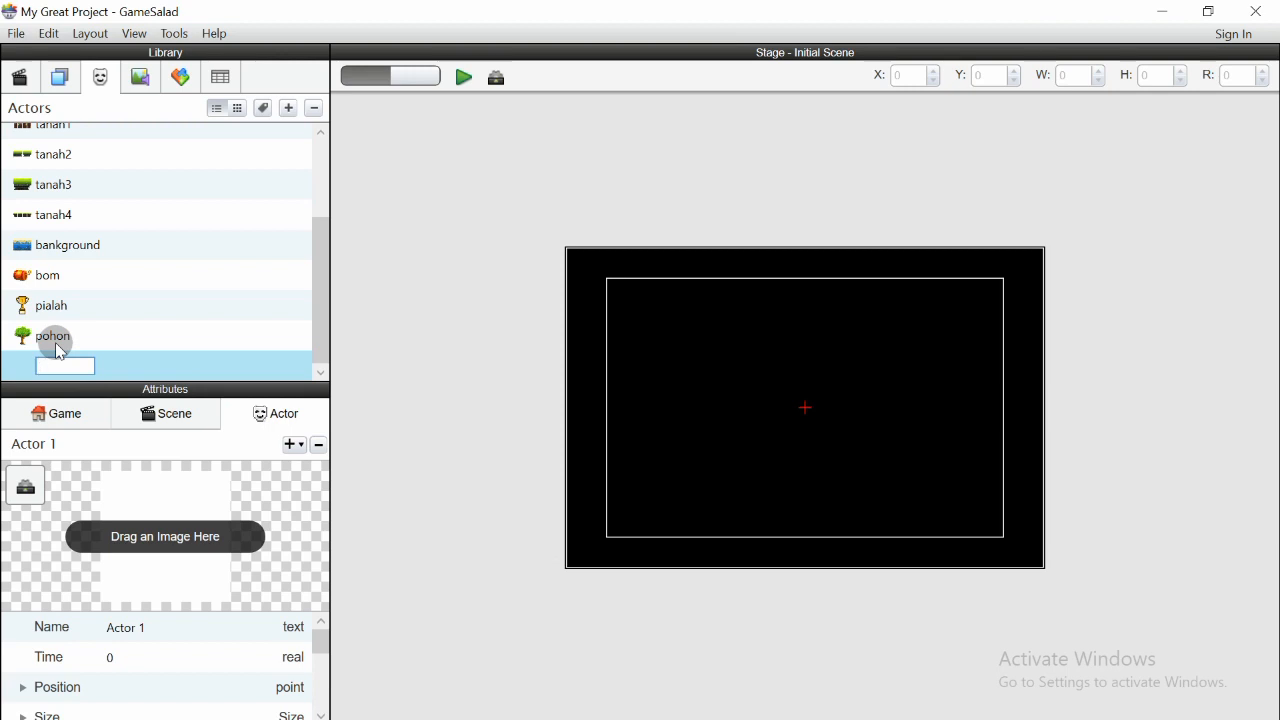
pyautogui.press('Return')
pyautogui.scroll(2, 186, 251)
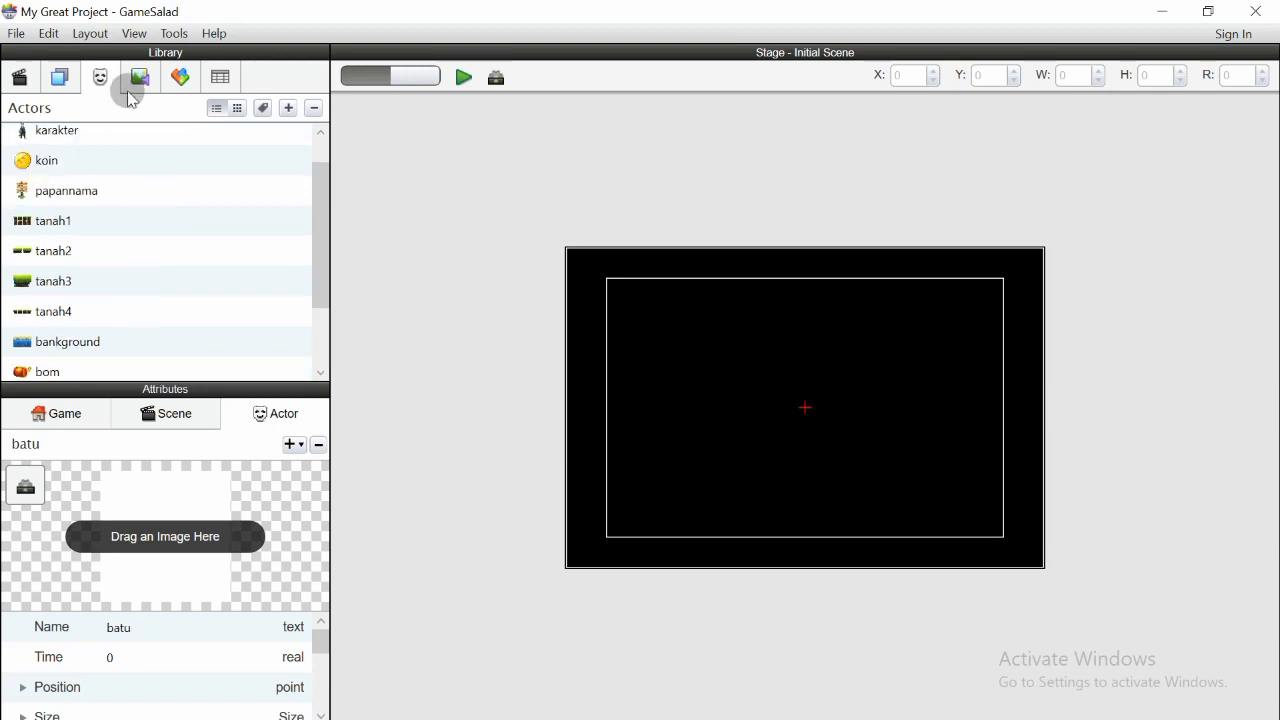
# - Assign the batu1 image to the batu actor
pyautogui.click(127, 92)
pyautogui.moveTo(69, 163); pyautogui.dragTo(154, 533)
pyautogui.scroll(-3, 152, 275)
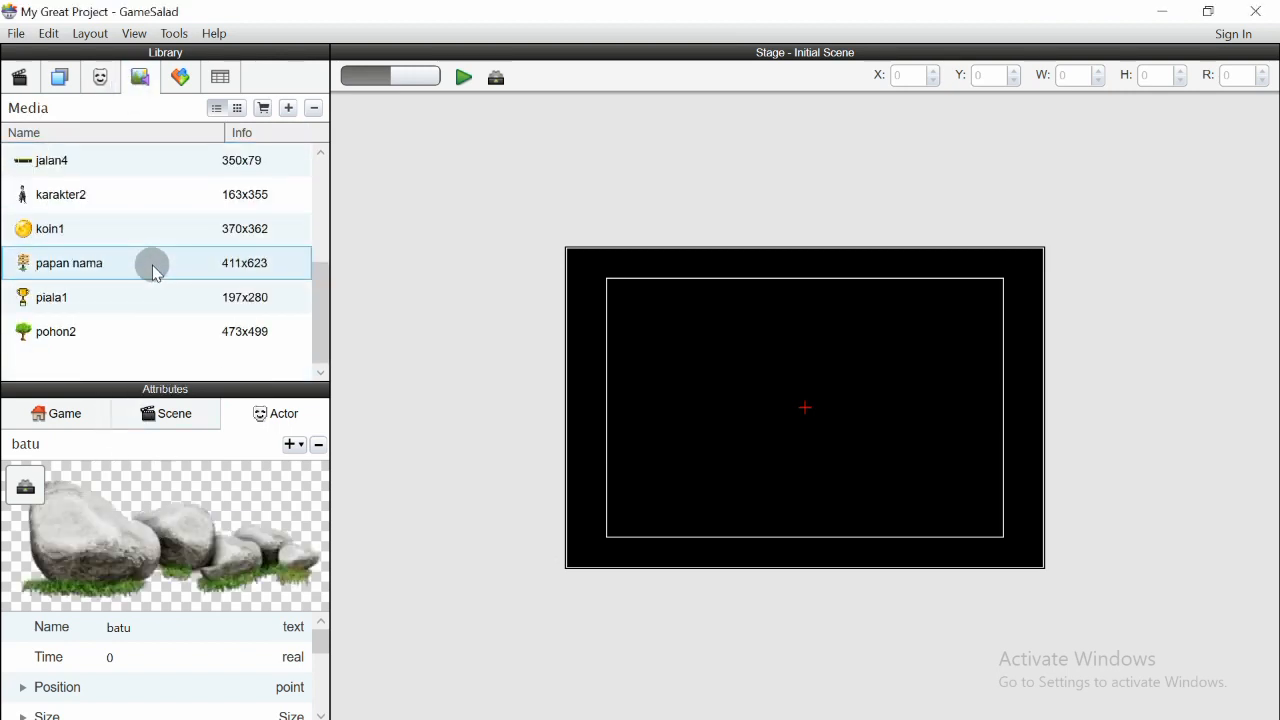
pyautogui.scroll(3, 153, 272)
pyautogui.scroll(1, 153, 272)
pyautogui.click(97, 78)
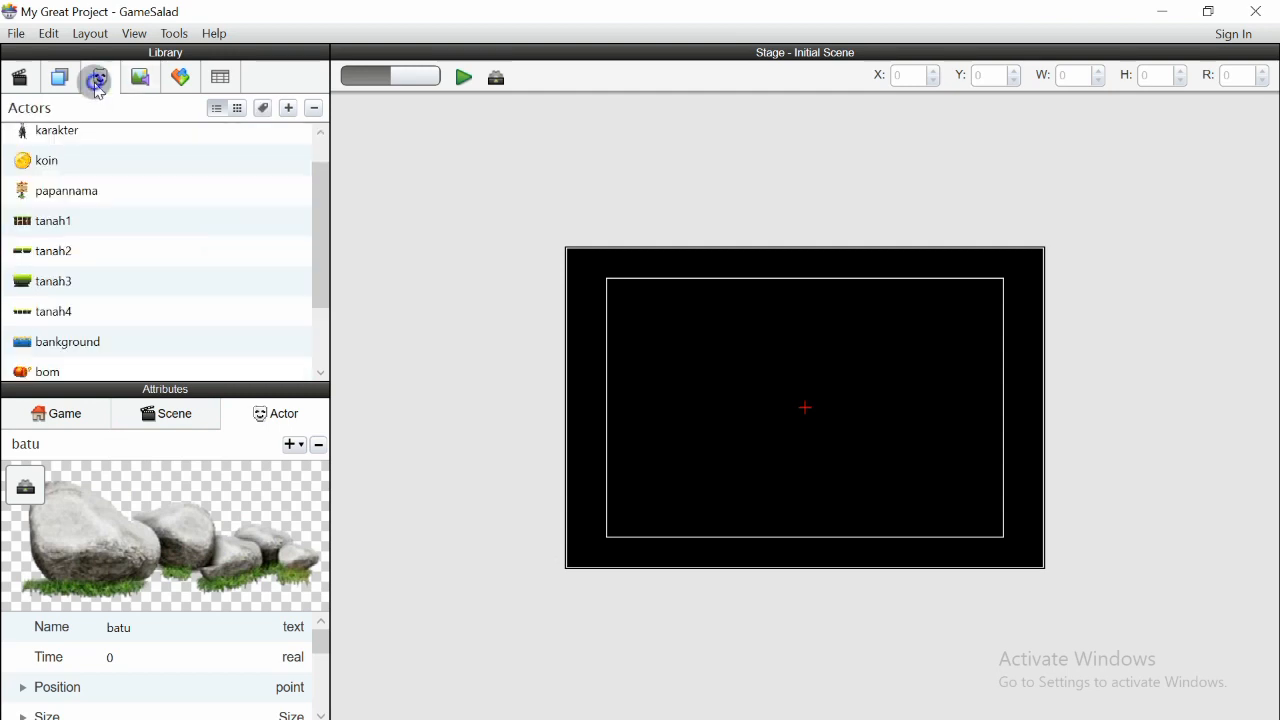
pyautogui.scroll(-3, 77, 300)
pyautogui.scroll(3, 71, 290)
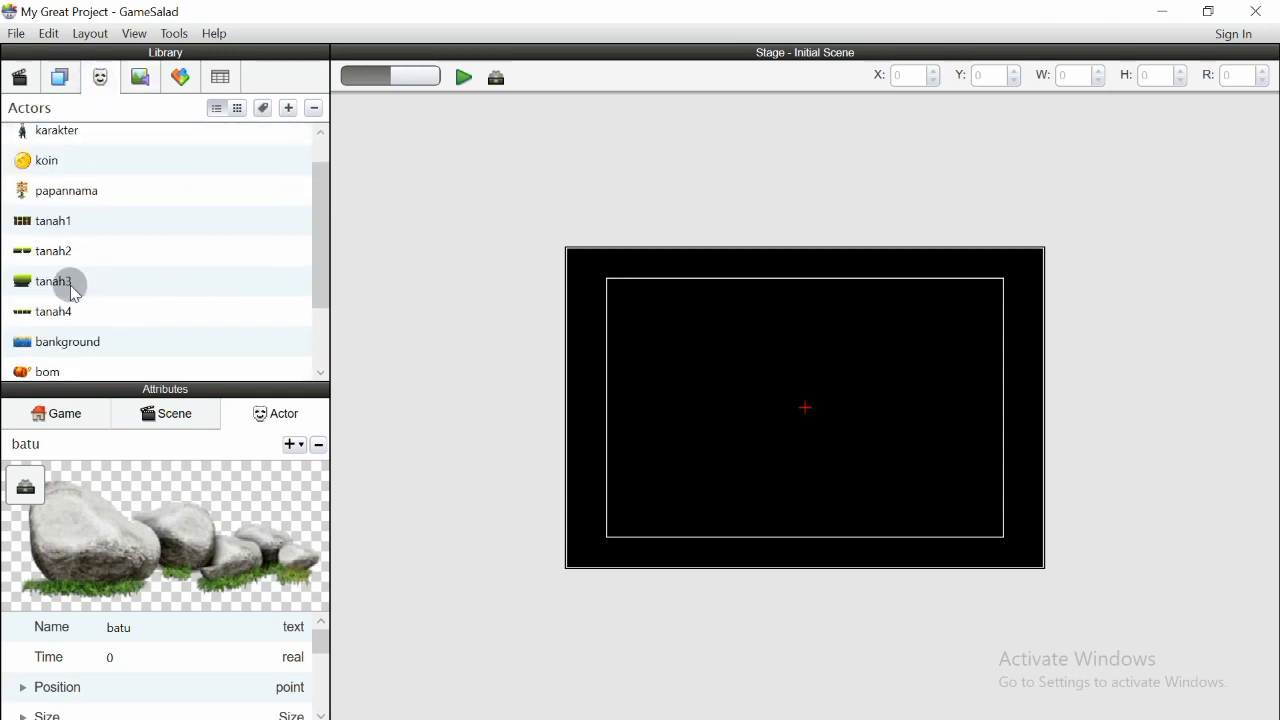
pyautogui.scroll(-3, 68, 210)
pyautogui.scroll(3, 68, 206)
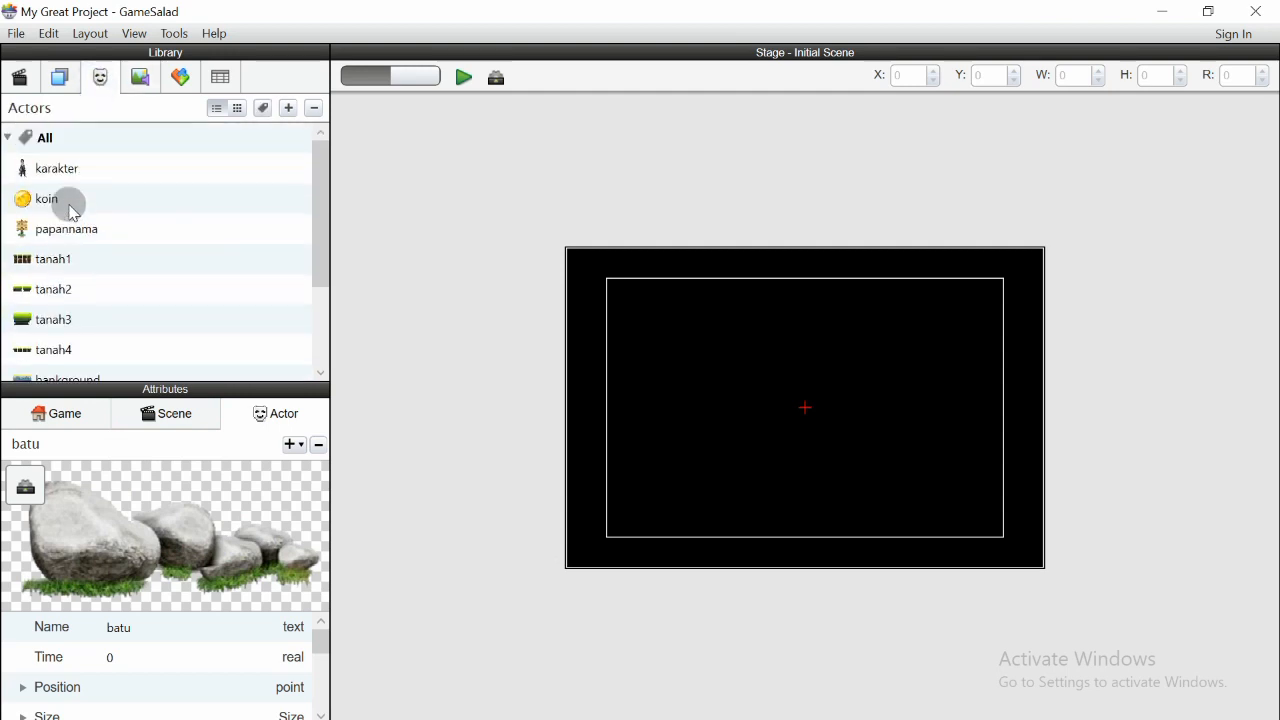
pyautogui.click(60, 78)
pyautogui.click(100, 78)
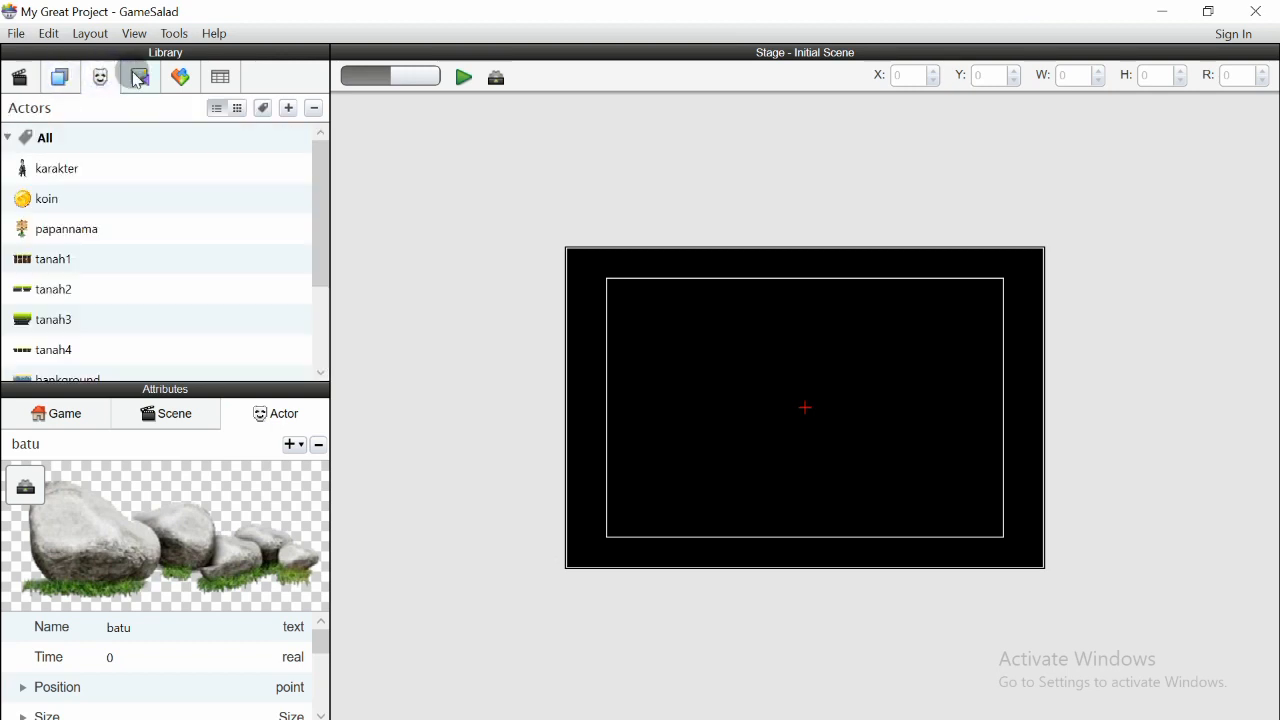
pyautogui.click(140, 78)
pyautogui.scroll(-3, 139, 295)
pyautogui.click(139, 343)
pyautogui.click(177, 293)
pyautogui.scroll(3, 178, 230)
pyautogui.click(178, 162)
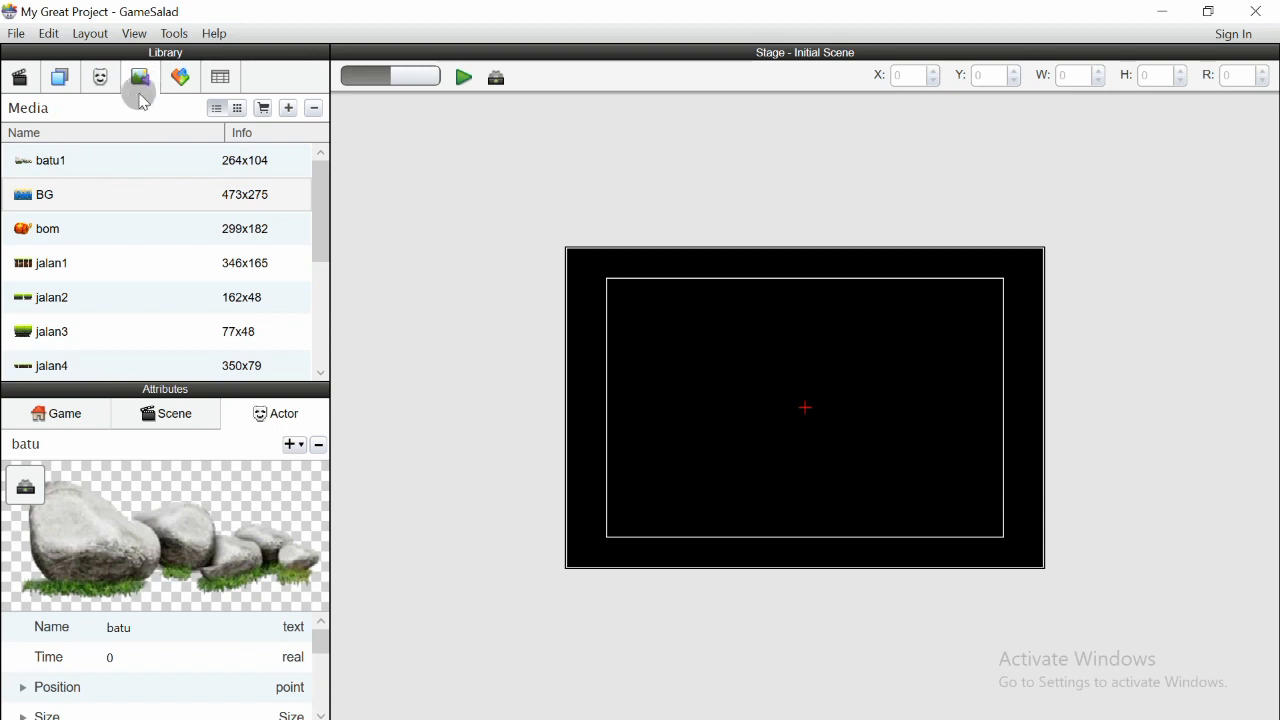
pyautogui.moveTo(320, 189)
pyautogui.mouseDown()
pyautogui.moveTo(312, 331)
pyautogui.moveTo(308, 184)
pyautogui.mouseUp()
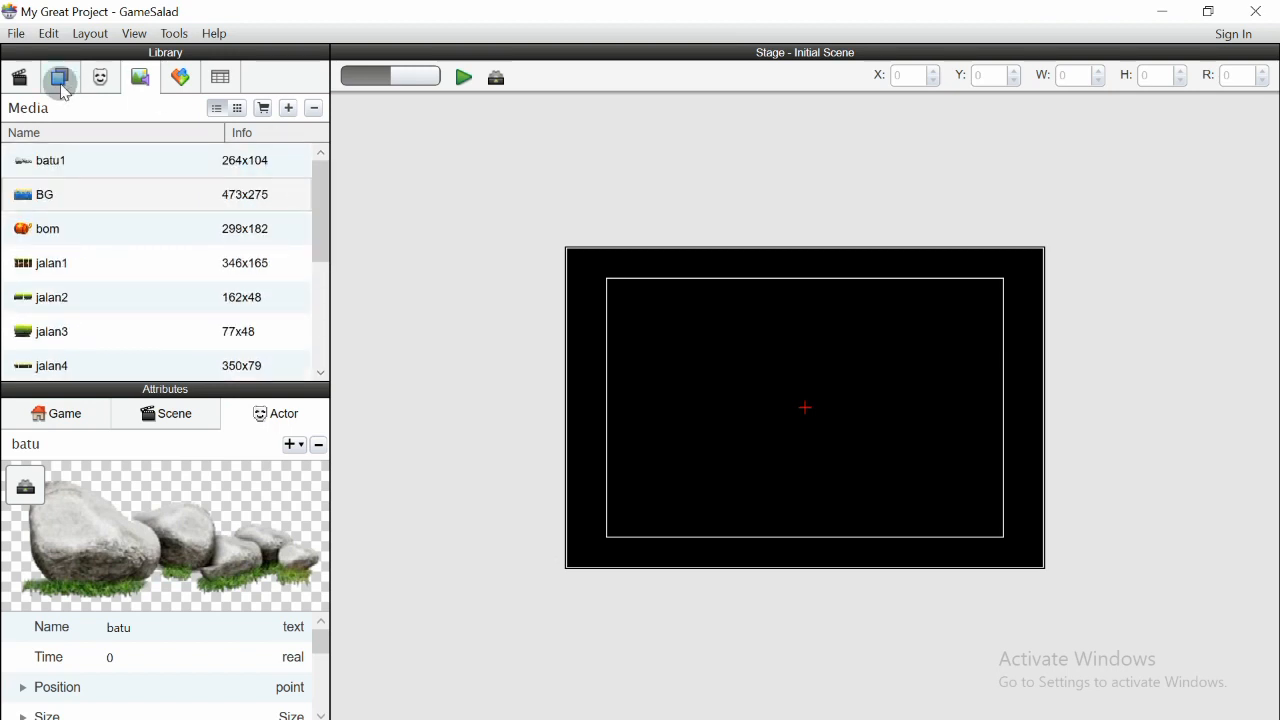
pyautogui.click(99, 78)
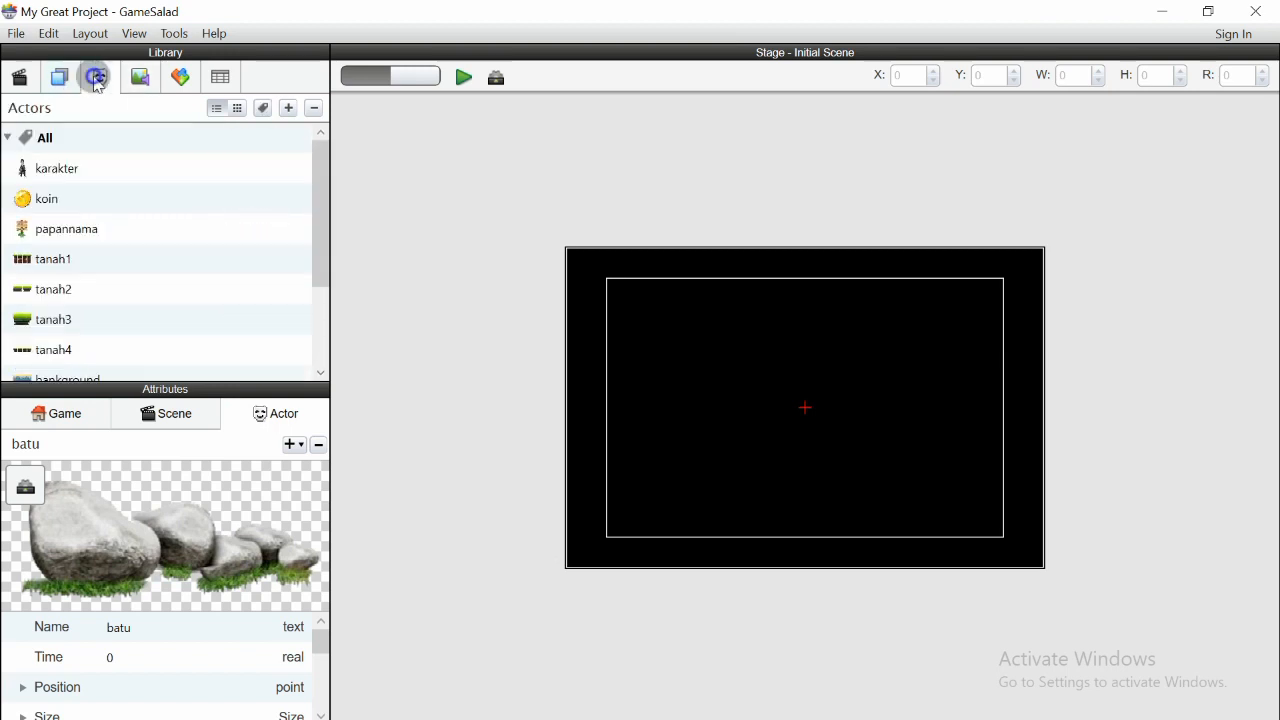
# - Preview the game and return to the editor
pyautogui.click(461, 77)
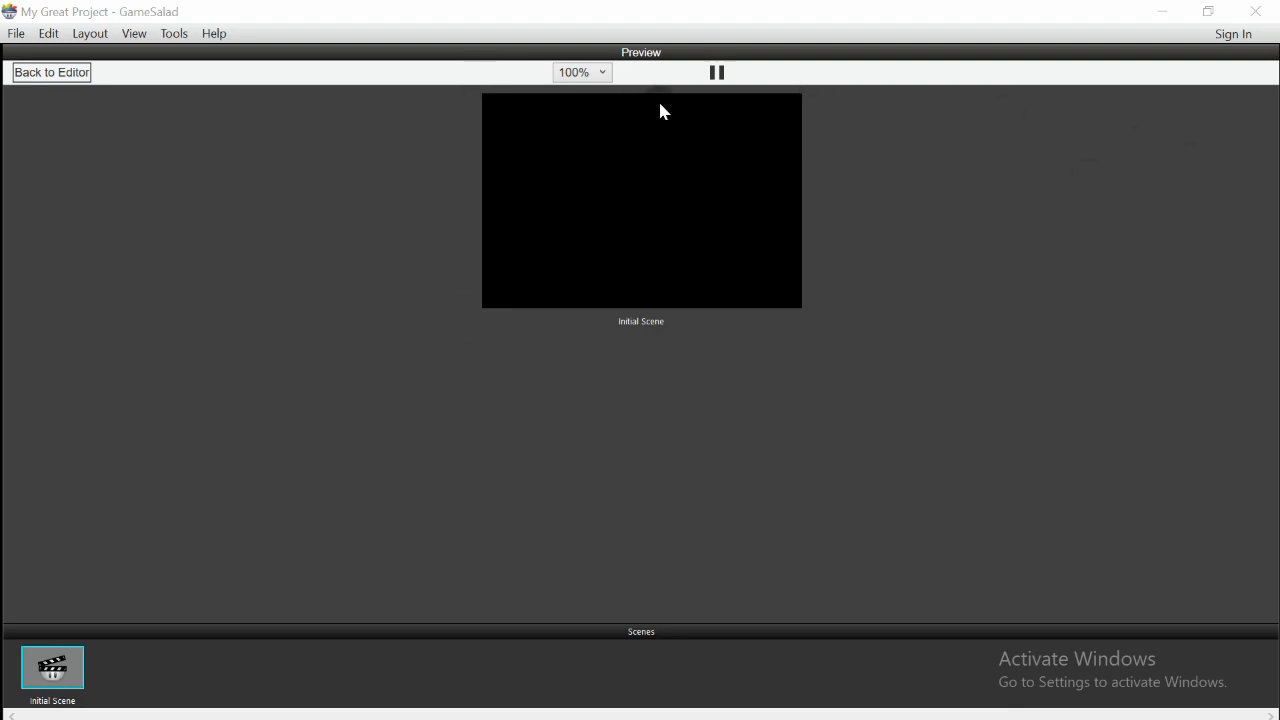
pyautogui.click(55, 73)
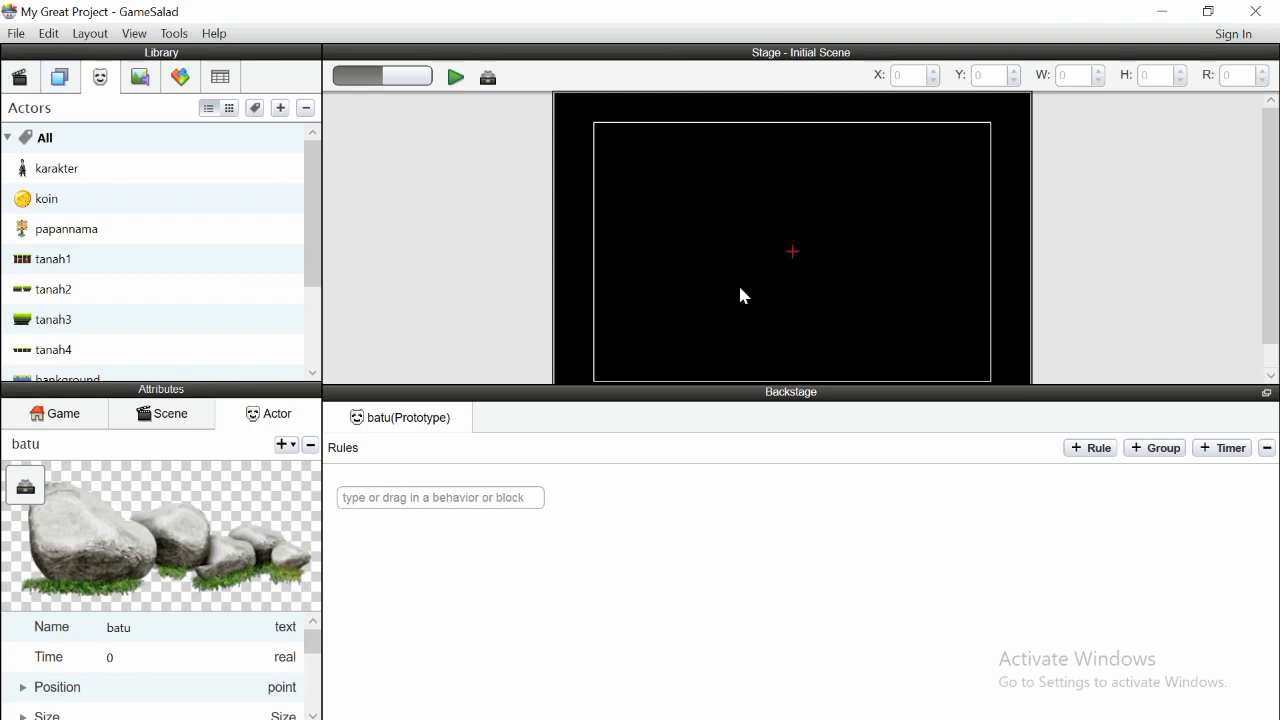
# - Set the Initial Scene's width to 5000 in the scene size attributes
pyautogui.click(160, 420)
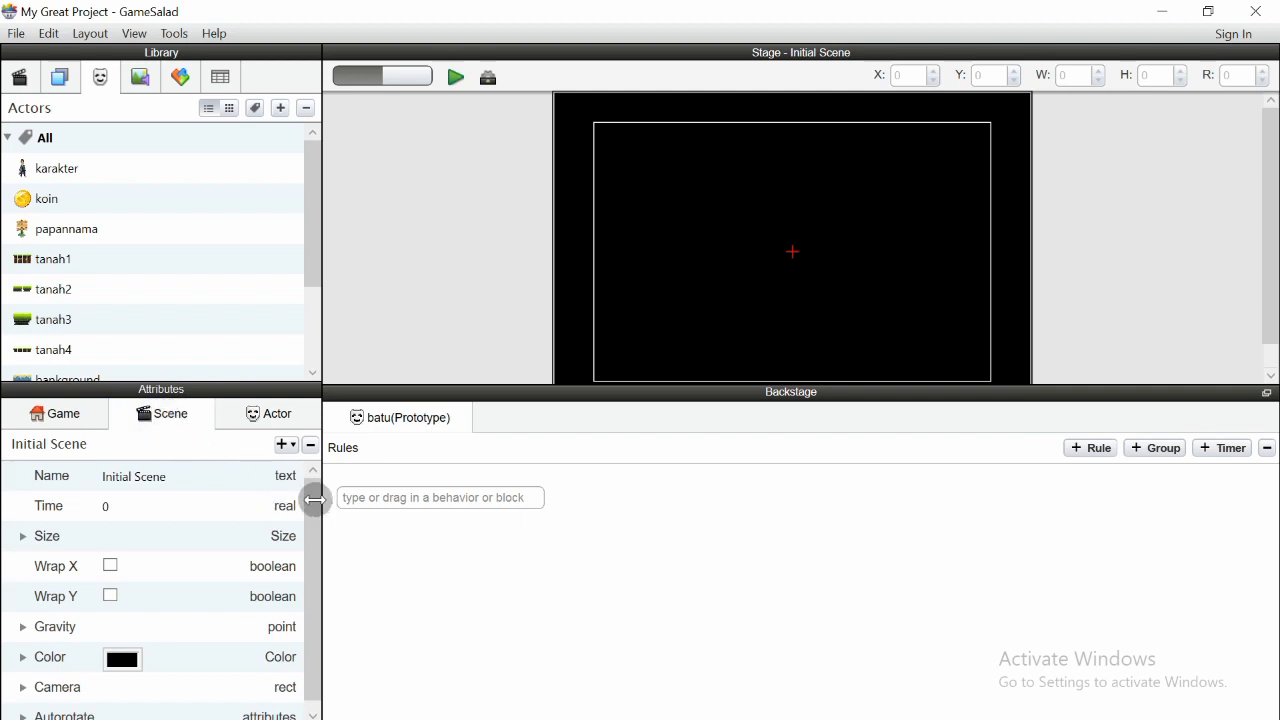
pyautogui.scroll(-1, 309, 480)
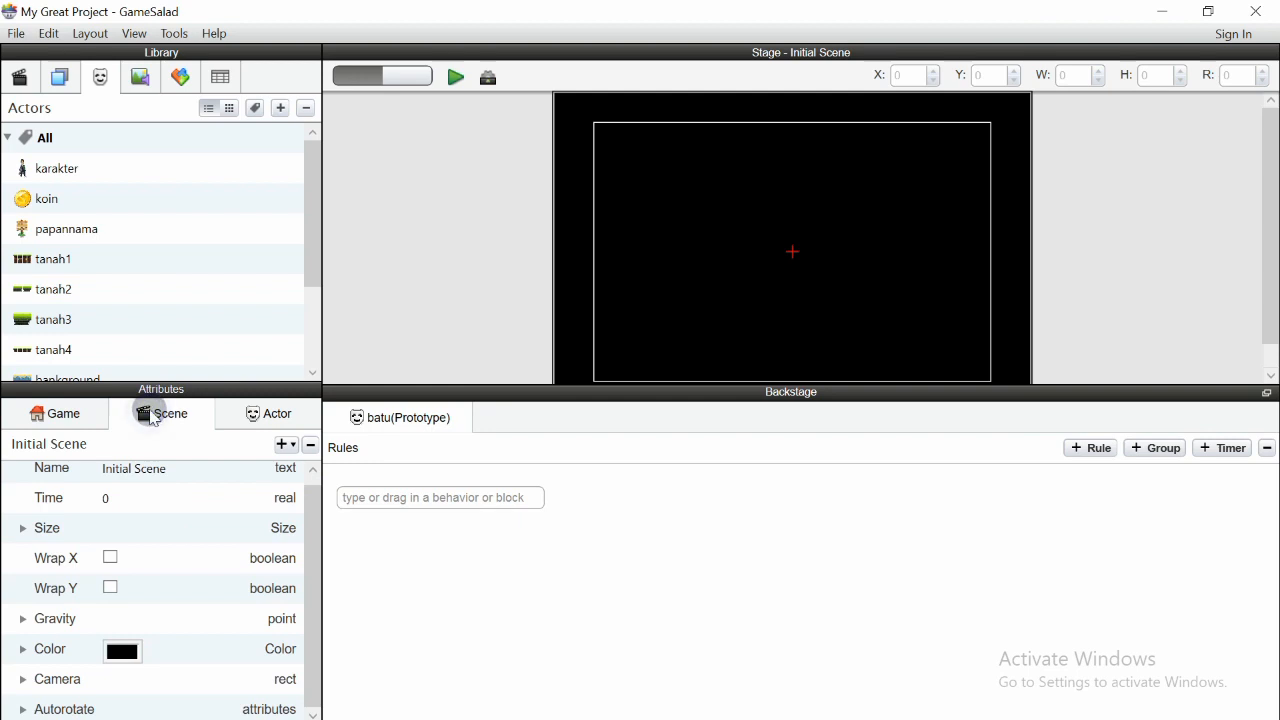
pyautogui.scroll(1, 312, 510)
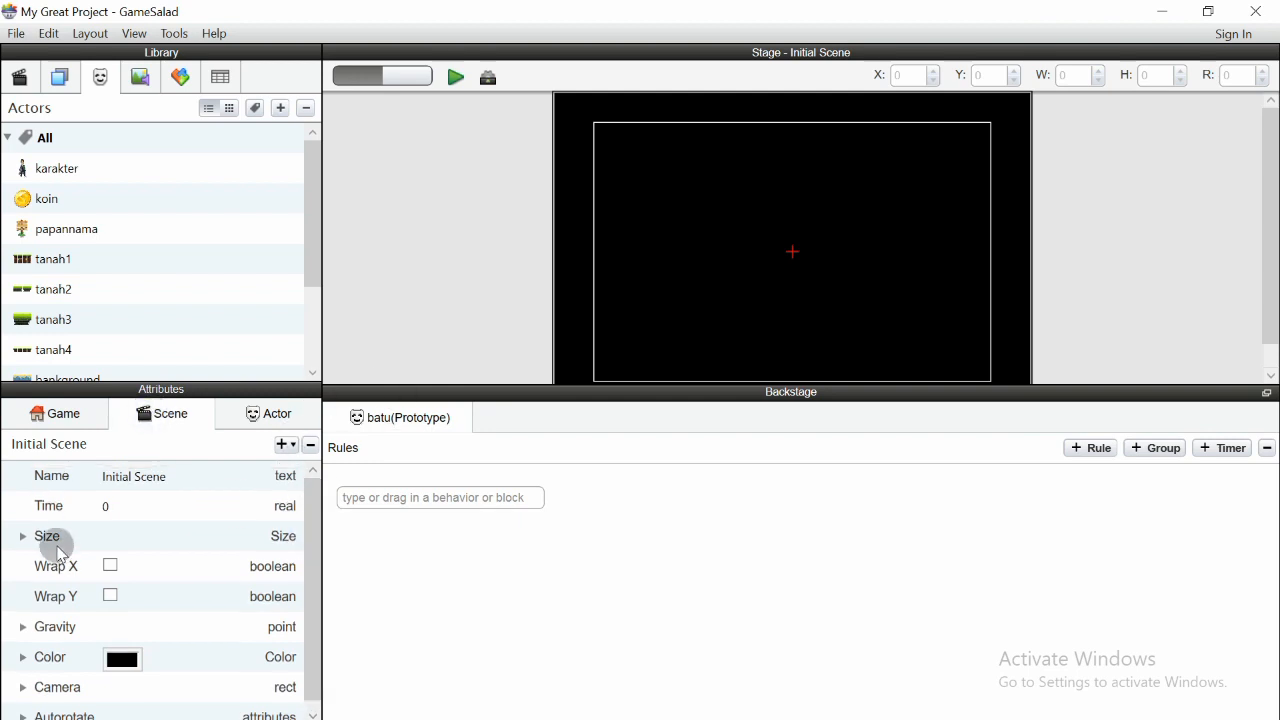
pyautogui.click(23, 537)
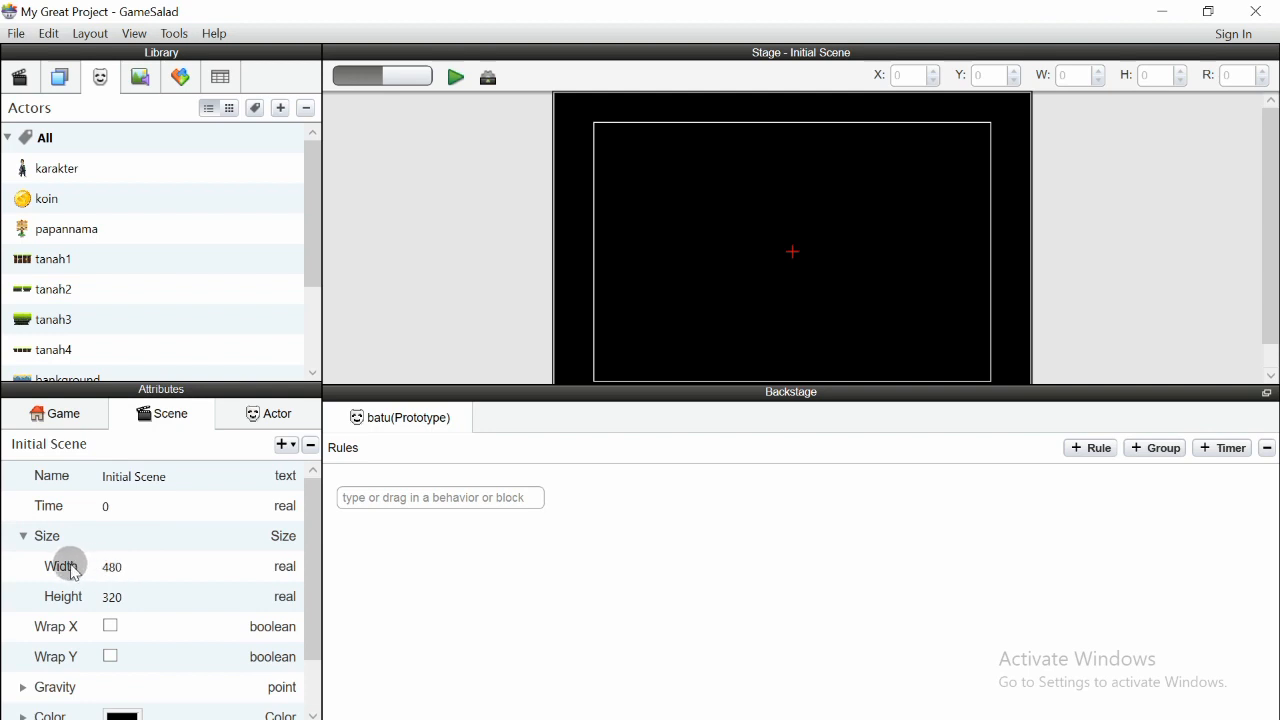
pyautogui.click(125, 566)
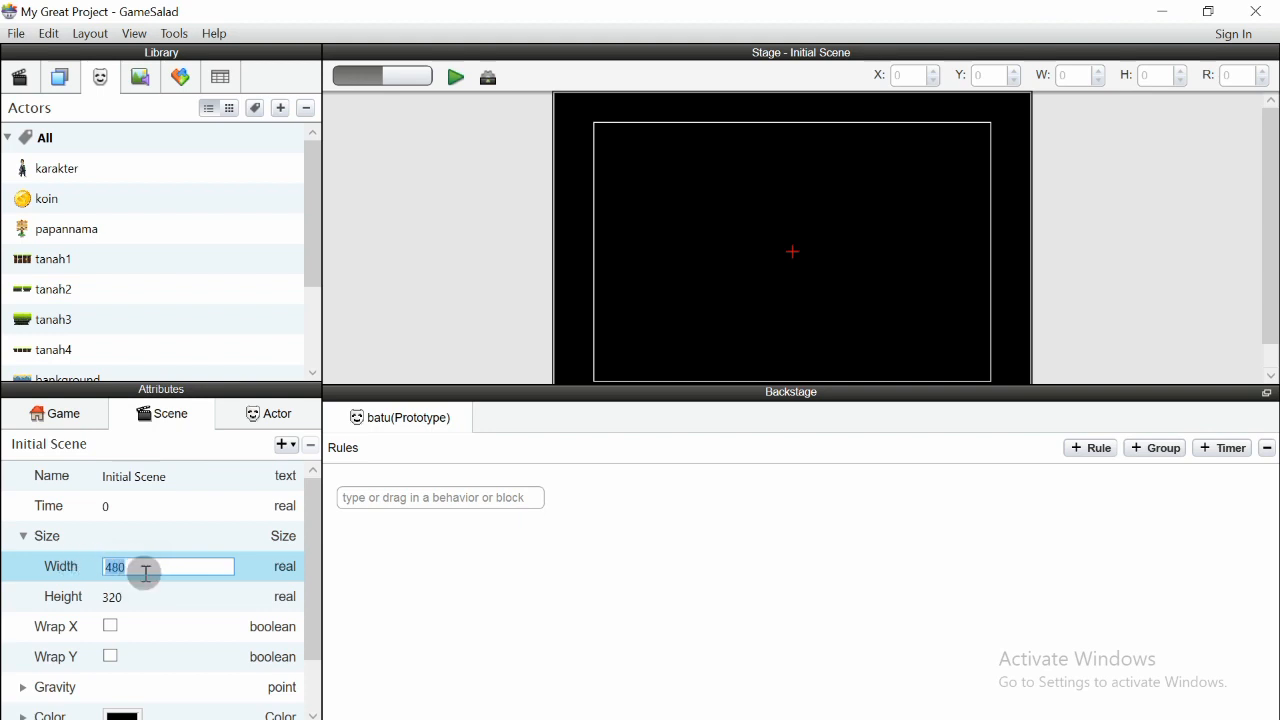
pyautogui.write('5000')
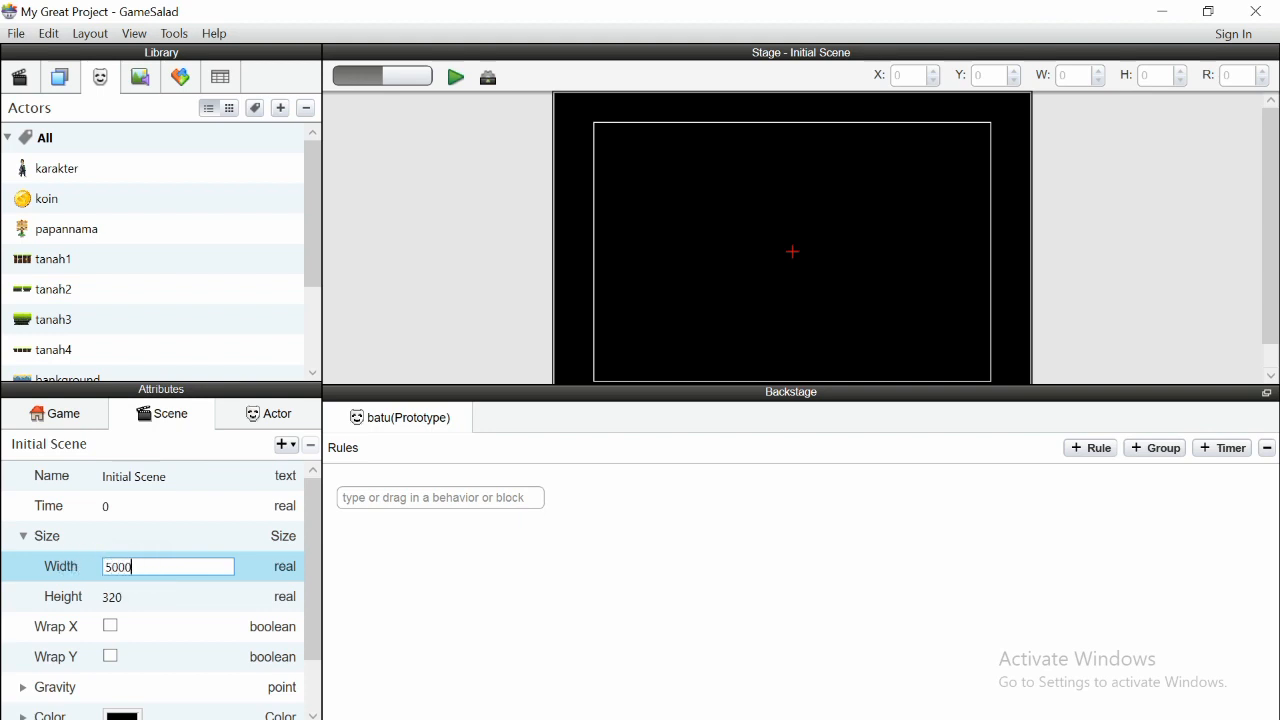
pyautogui.click(180, 514)
pyautogui.click(468, 306)
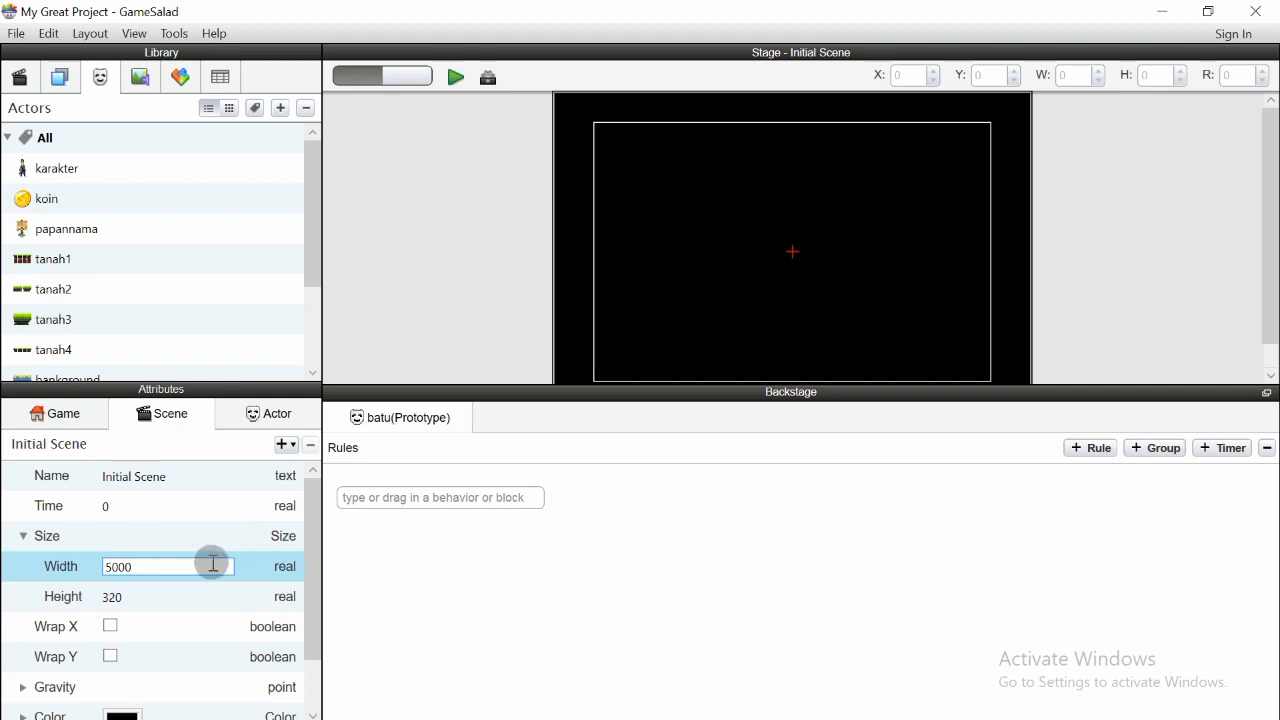
pyautogui.press('Return')
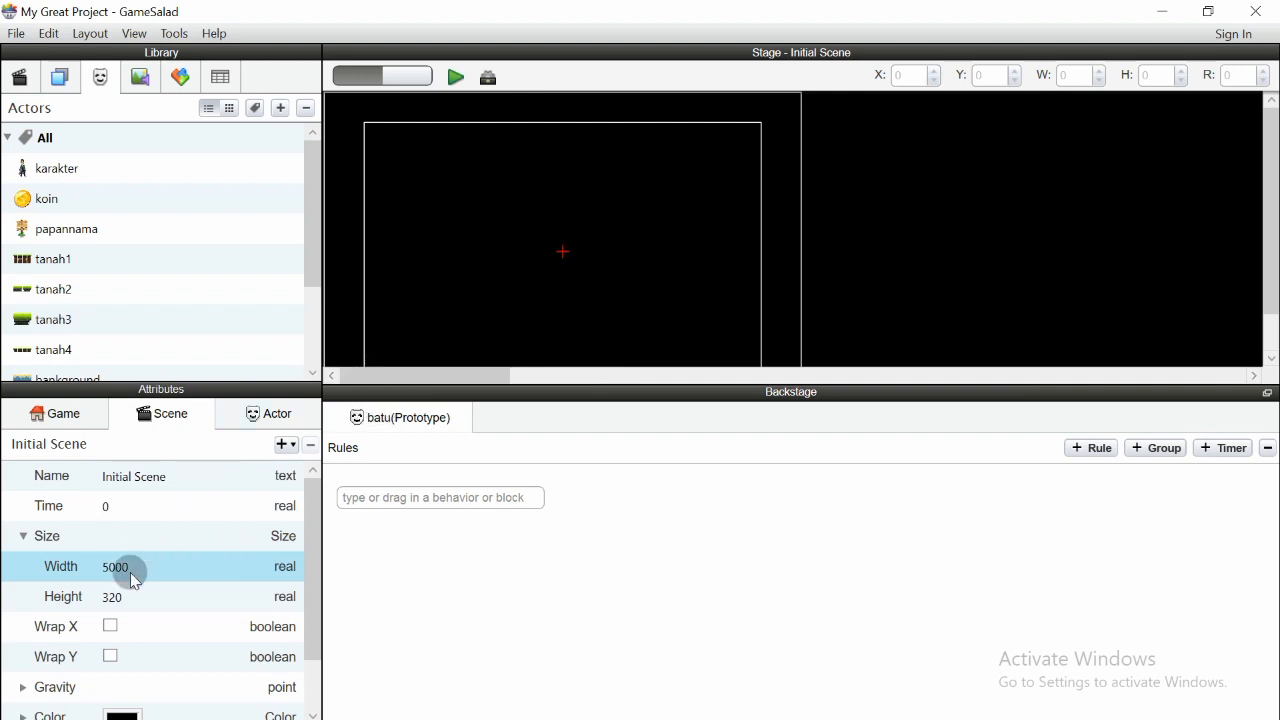
# - Preview the game once more with the wider scene and return to the editor
pyautogui.moveTo(380, 375)
pyautogui.mouseDown()
pyautogui.moveTo(450, 388)
pyautogui.moveTo(1182, 388)
pyautogui.moveTo(366, 381)
pyautogui.moveTo(1118, 374)
pyautogui.moveTo(633, 385)
pyautogui.moveTo(405, 374)
pyautogui.mouseUp()
pyautogui.click(454, 77)
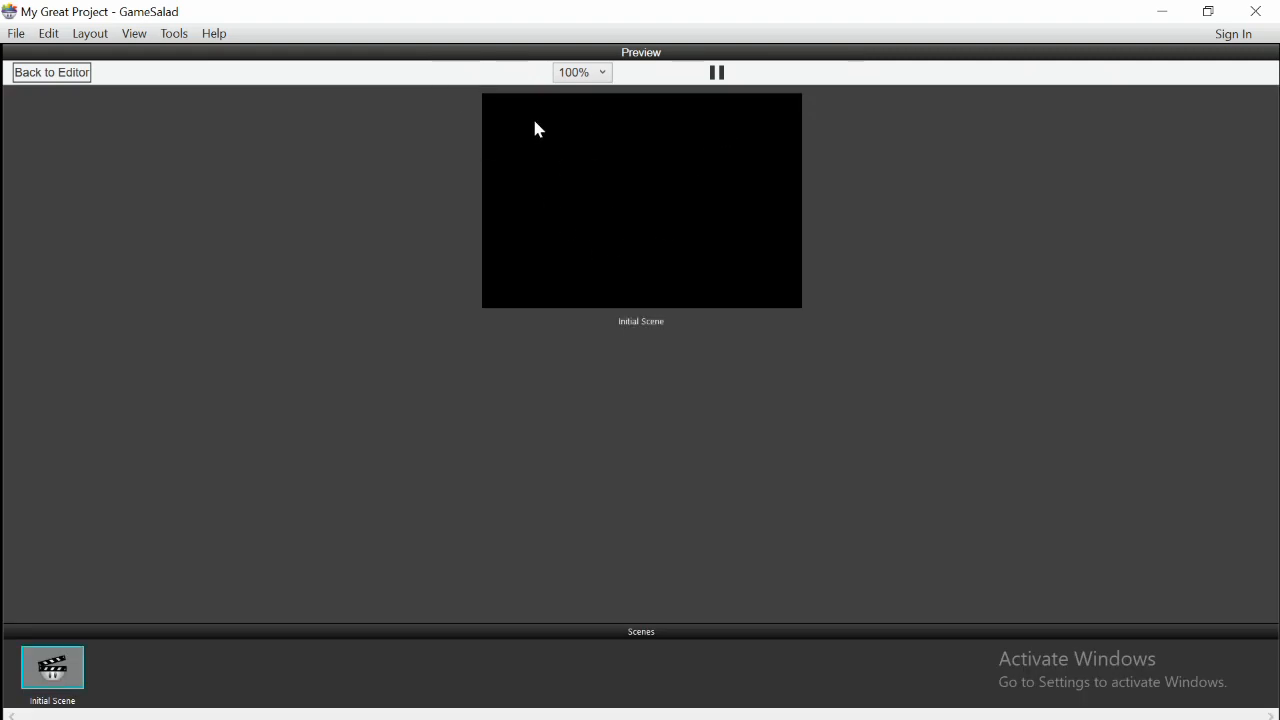
pyautogui.click(62, 72)
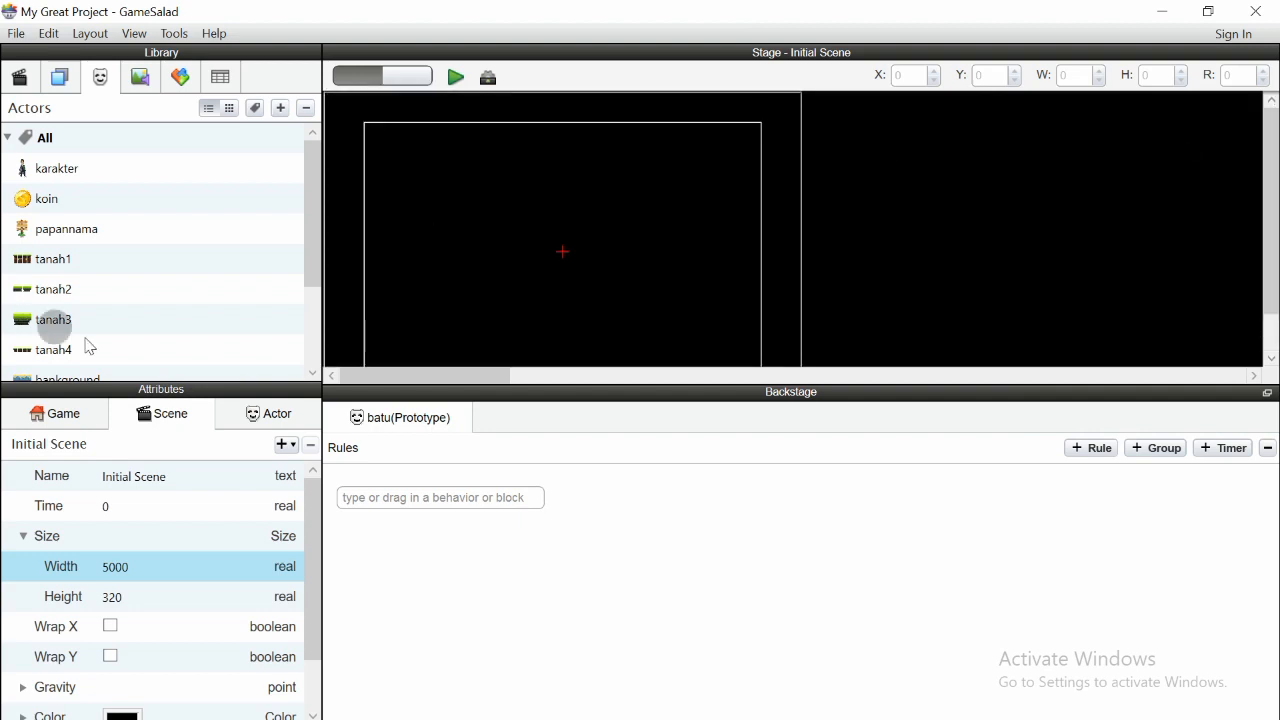
# - Enlarge the actors library pane so more actors are listed above the attributes
pyautogui.moveTo(310, 194)
pyautogui.mouseDown()
pyautogui.moveTo(314, 263)
pyautogui.moveTo(293, 175)
pyautogui.mouseUp()
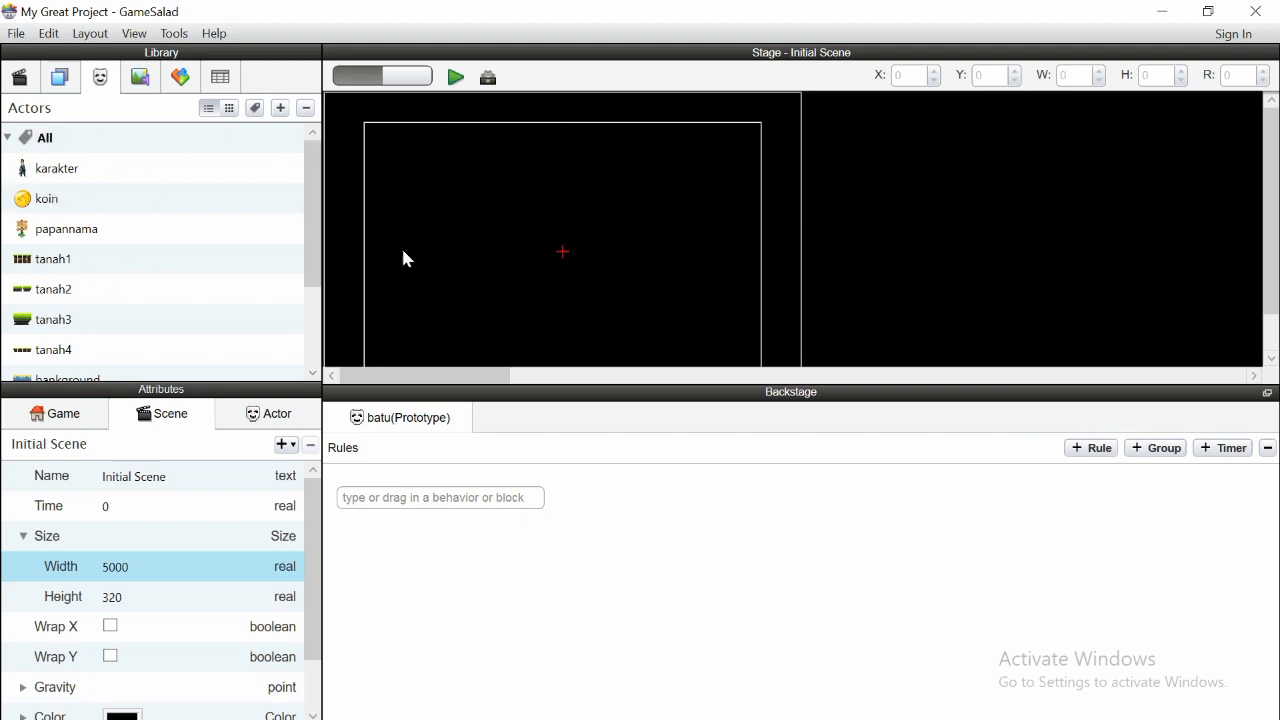
pyautogui.moveTo(400, 374); pyautogui.dragTo(335, 375)
pyautogui.moveTo(312, 204); pyautogui.dragTo(300, 149)
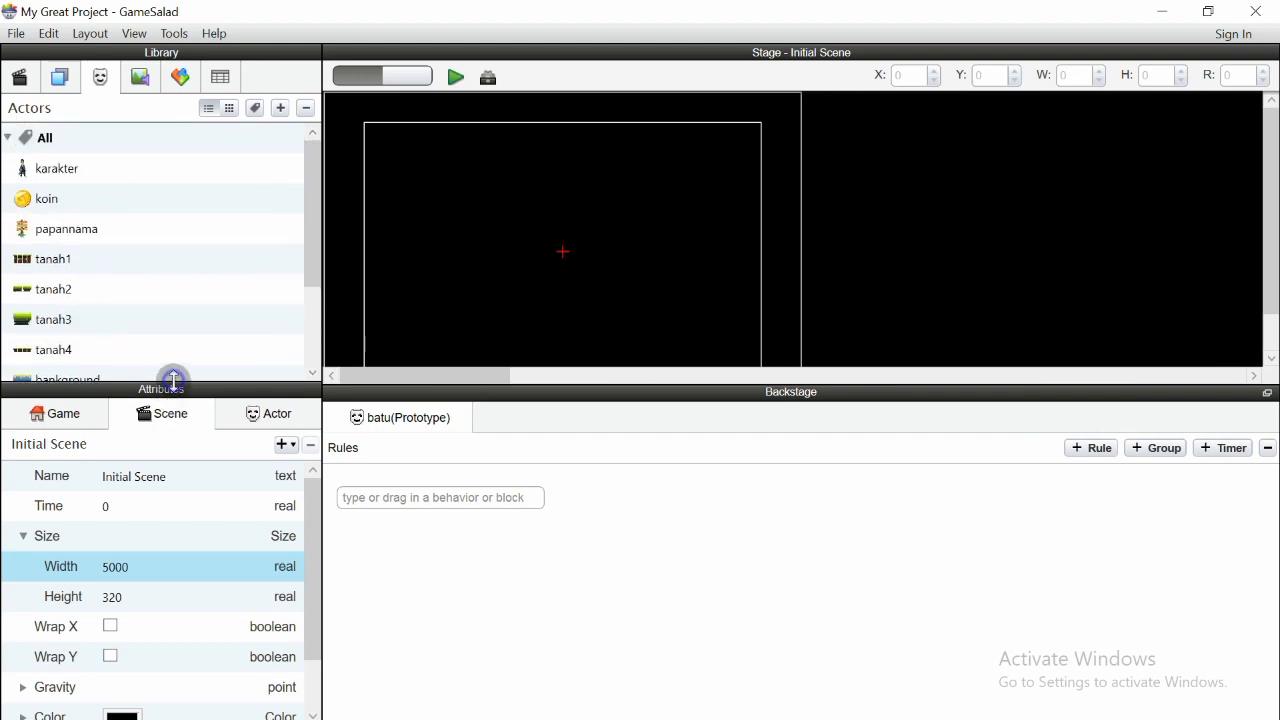
pyautogui.moveTo(174, 380); pyautogui.dragTo(174, 466)
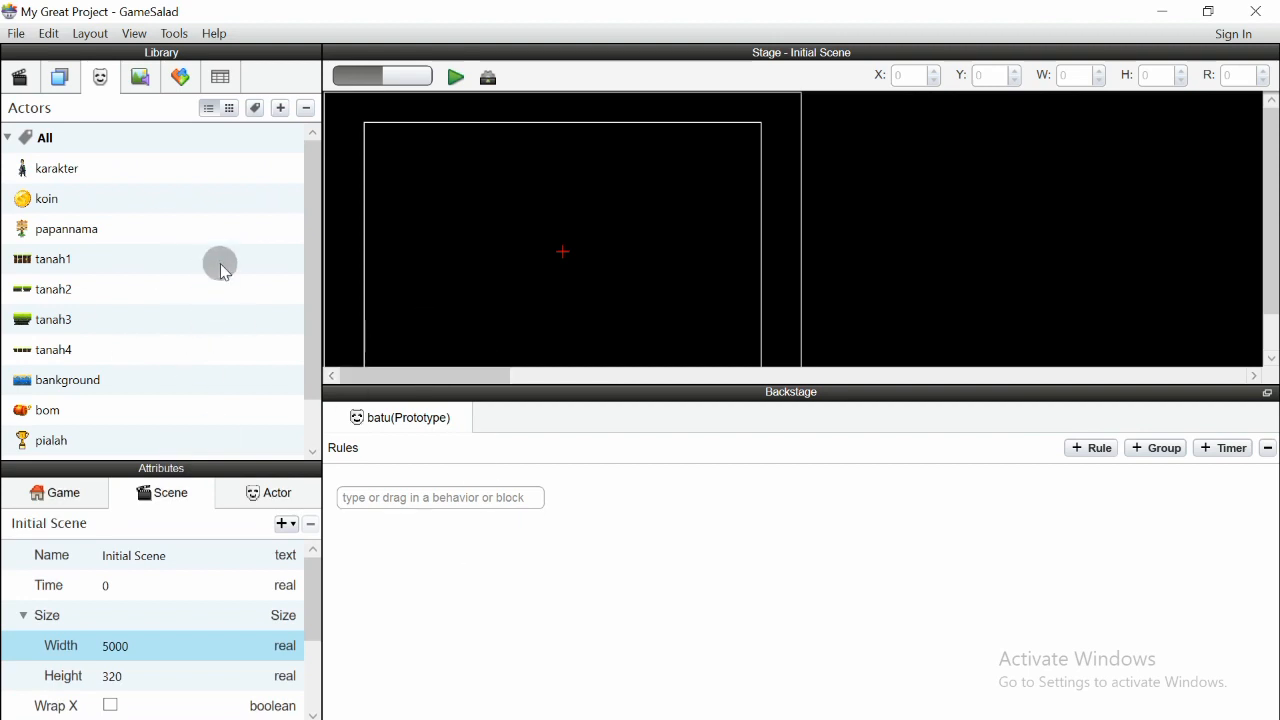
pyautogui.moveTo(437, 374); pyautogui.dragTo(334, 357)
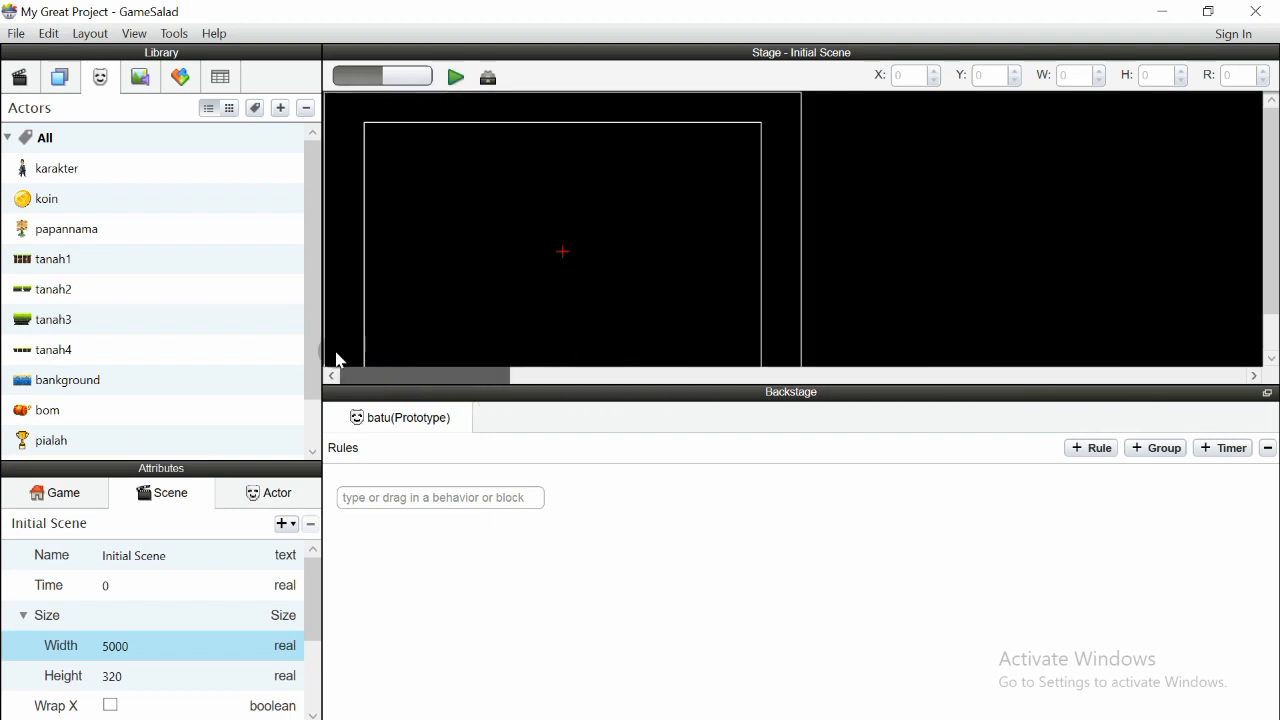